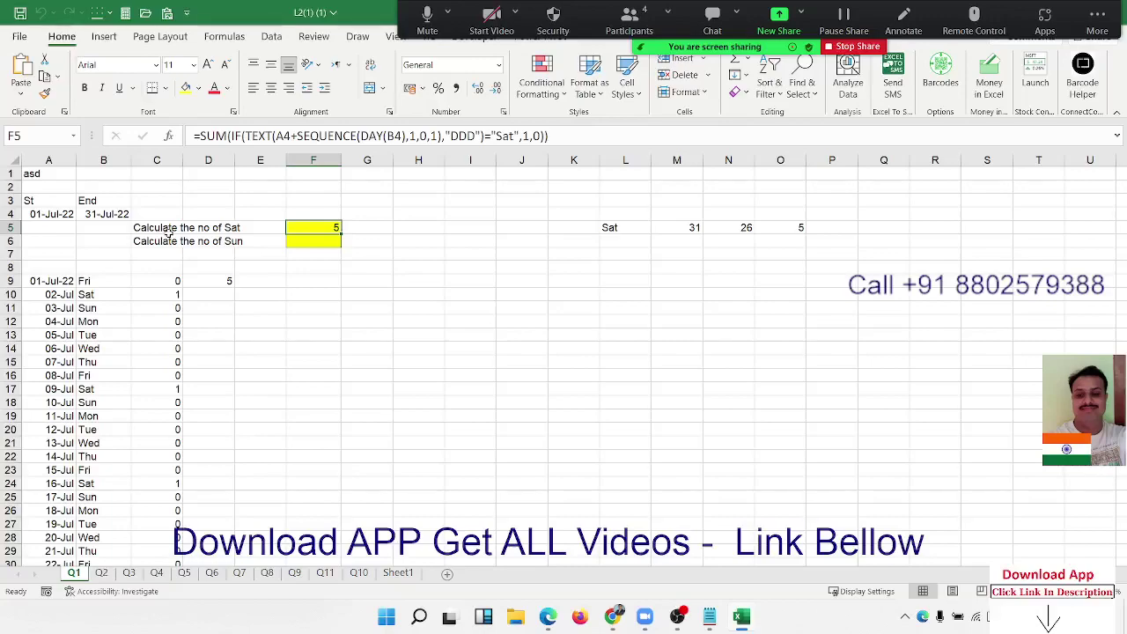
Clear the old helper data in A9:D30
click(327, 281)
click(55, 280)
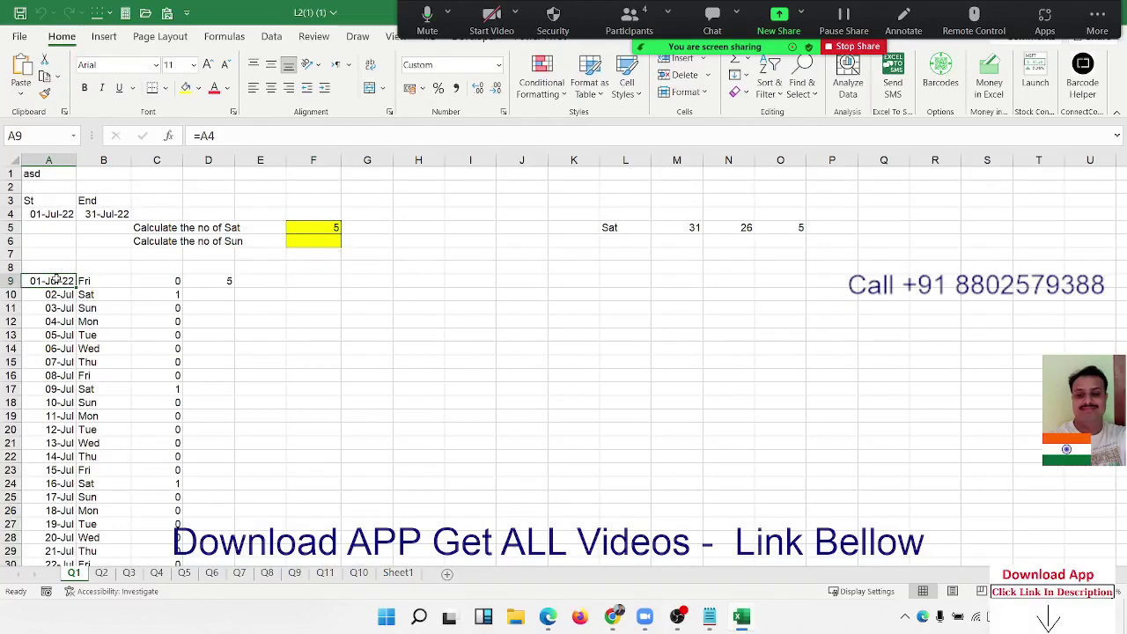
key(ctrl+shift+Right)
key(ctrl+shift+Down)
key(Delete)
Clear the side calculation in K5:O5
key(Up)
key(Up)
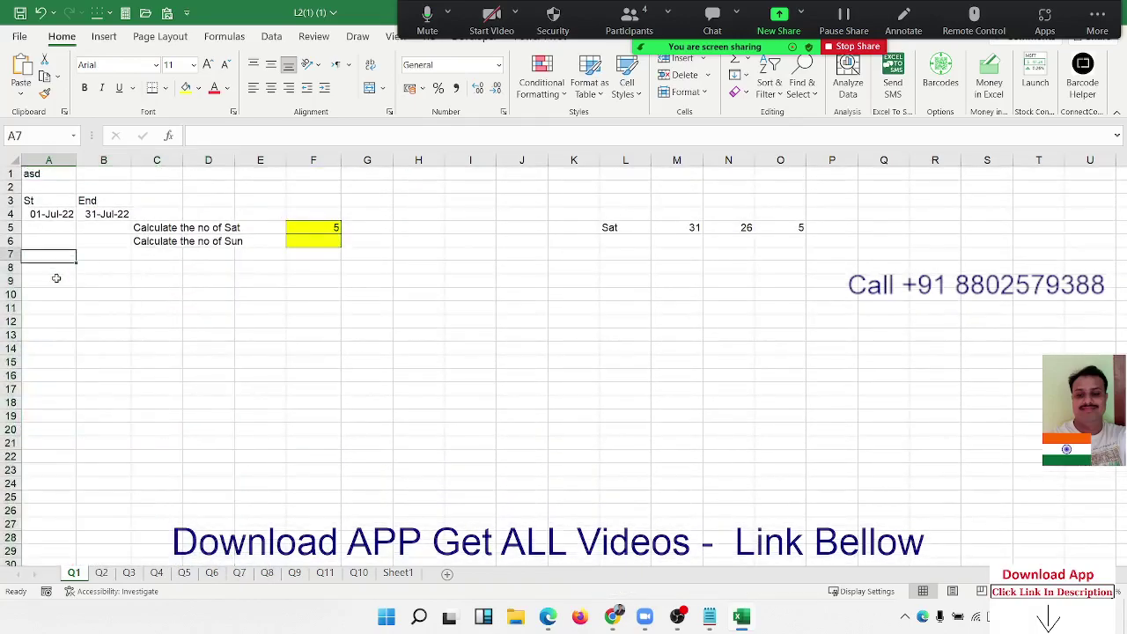
key(Up)
key(Right)
key(Right)
key(Right)
key(Right)
key(Right)
key(Up)
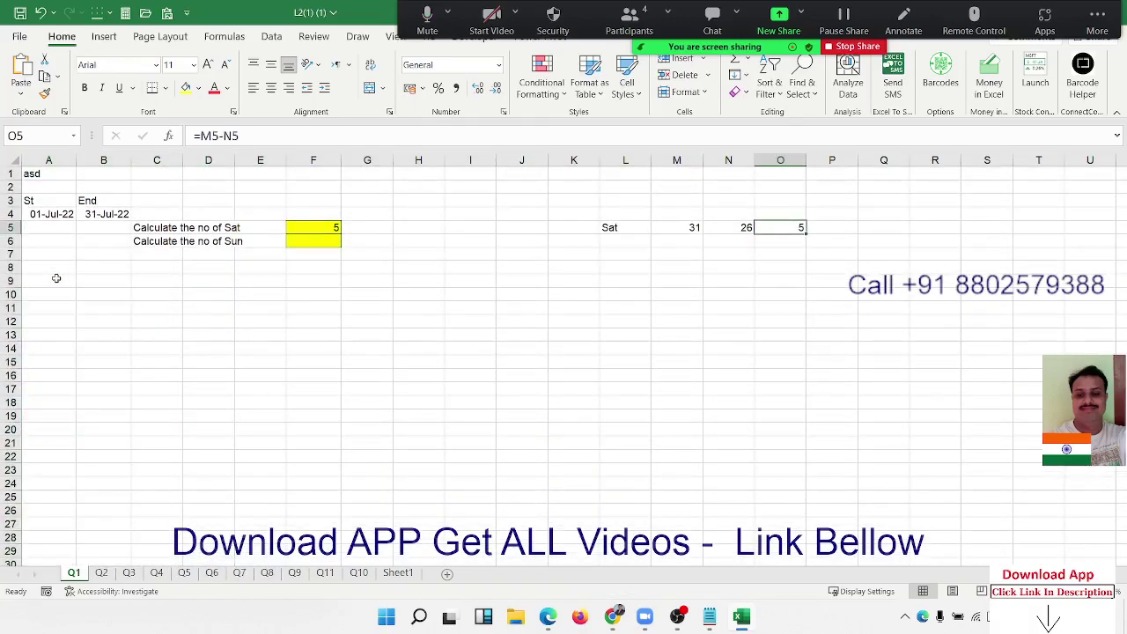
key(shift+Left)
key(shift+Left)
key(shift+Left)
key(shift+Left)
key(Delete)
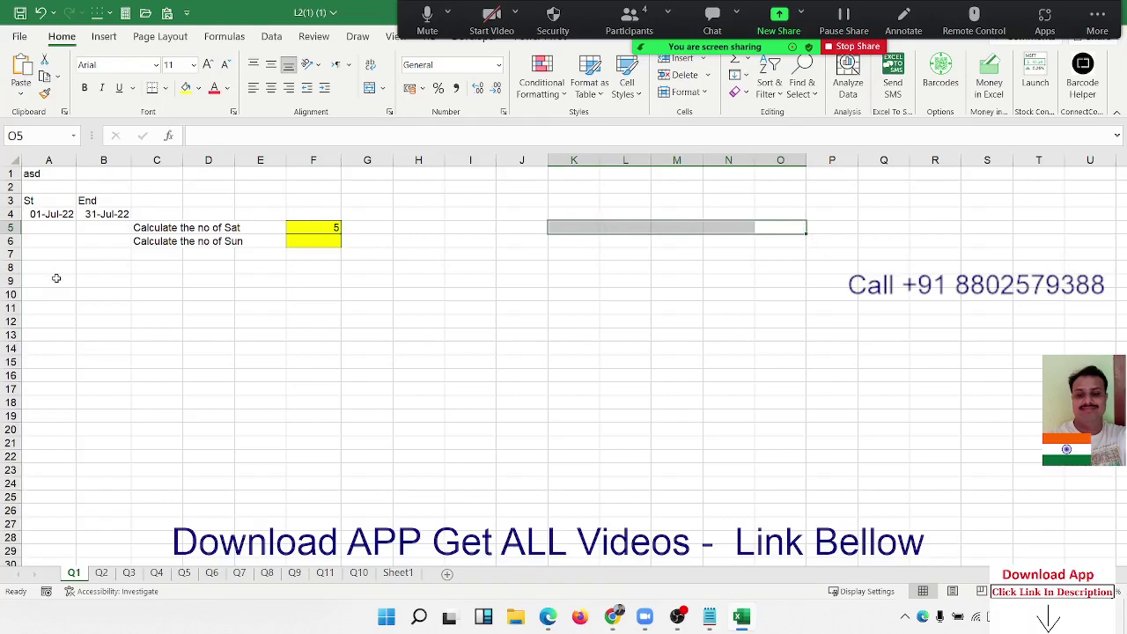
Clear the Saturday count in F5, then review the start and end dates in A4:B4
key(Left)
key(Left)
key(Left)
key(Left)
key(Left)
key(Left)
key(Left)
key(Right)
key(Right)
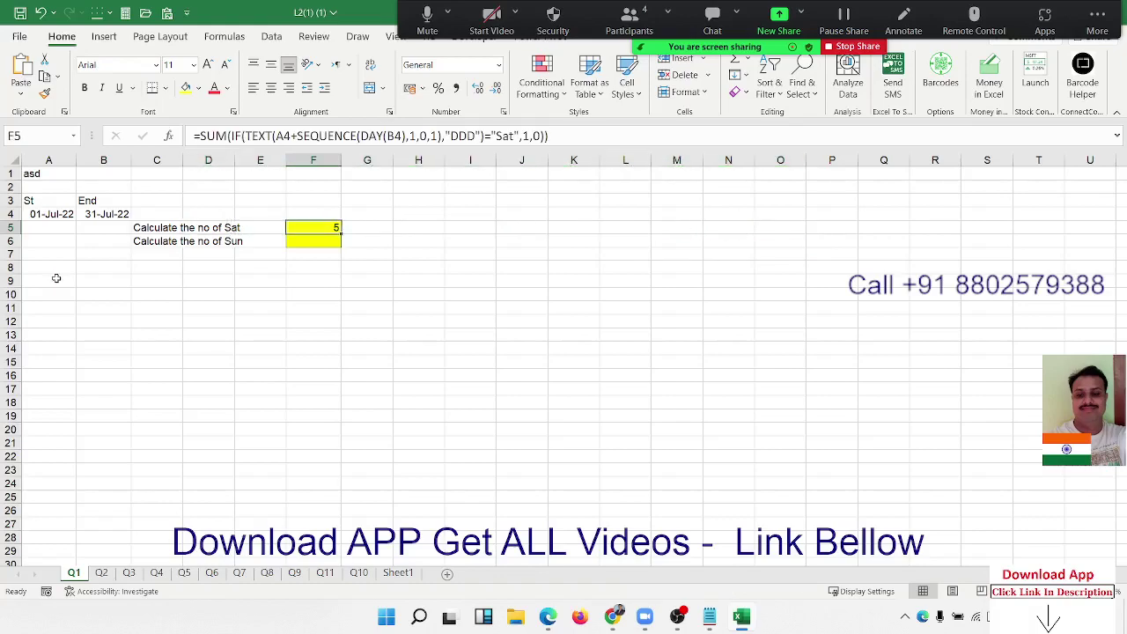
key(Delete)
key(Left)
key(Left)
key(Left)
key(Left)
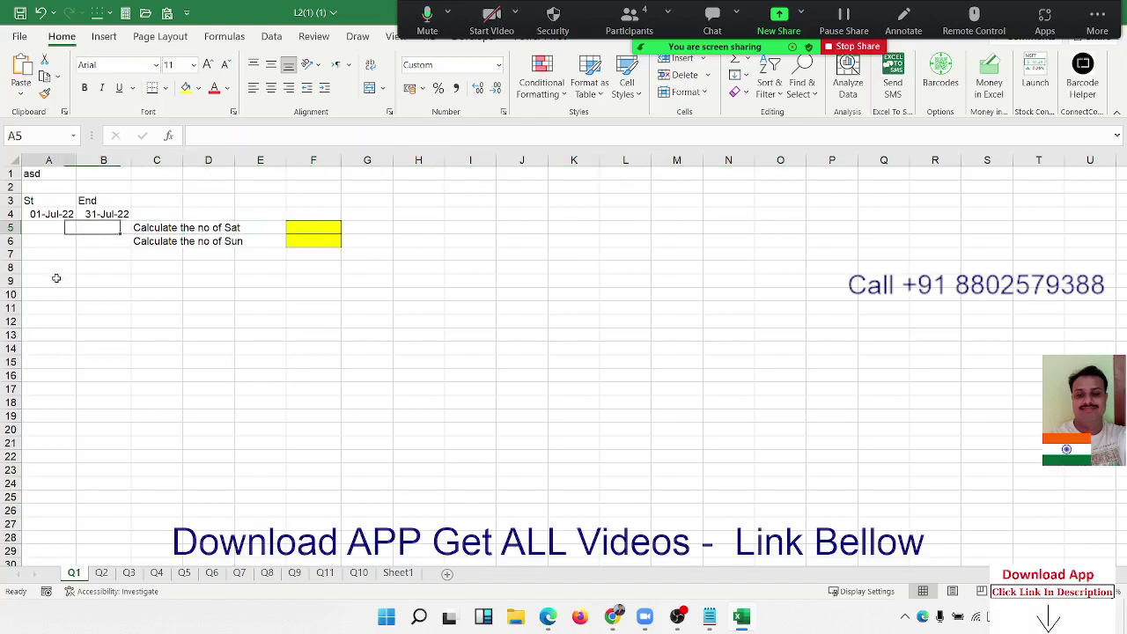
key(Left)
key(Up)
key(Right)
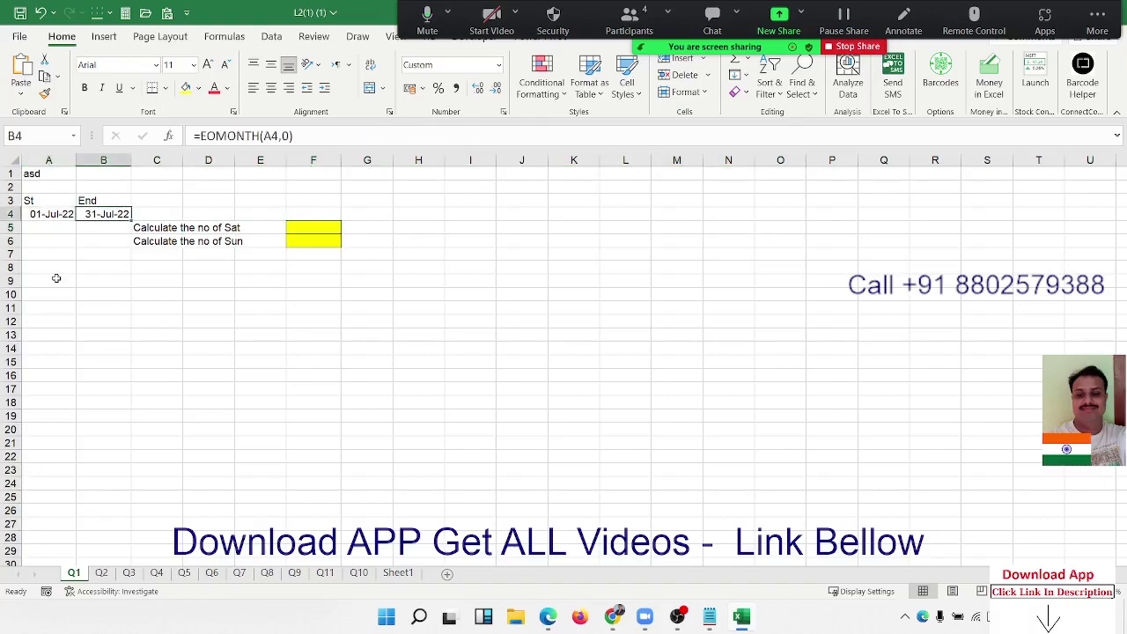
key(Right)
key(Down)
key(Down)
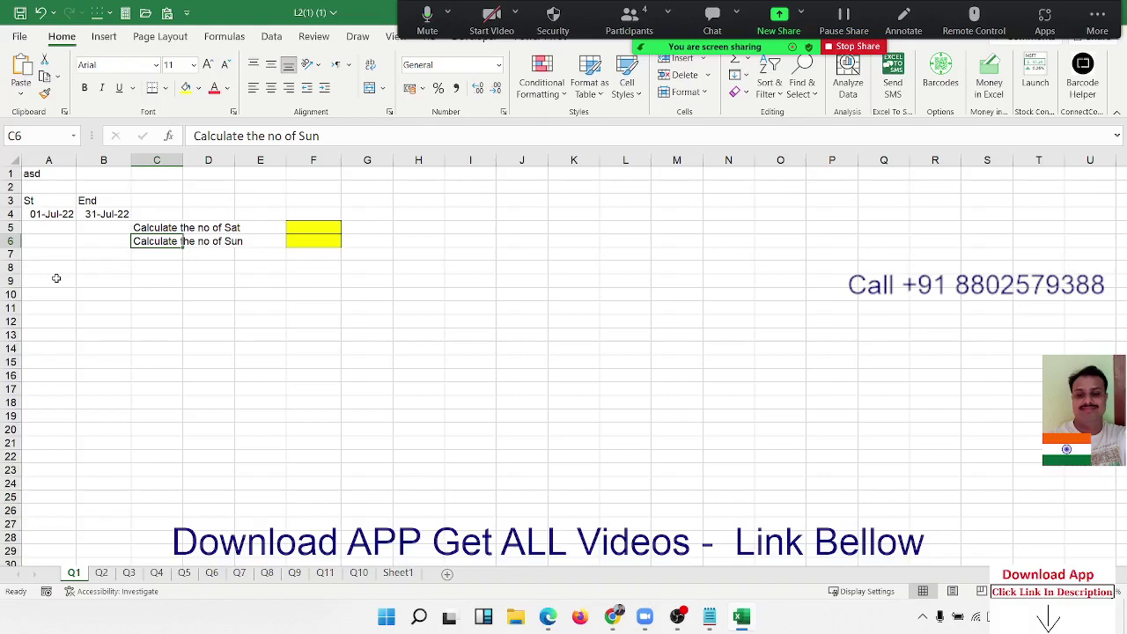
key(Down)
key(Left)
key(Down)
key(Left)
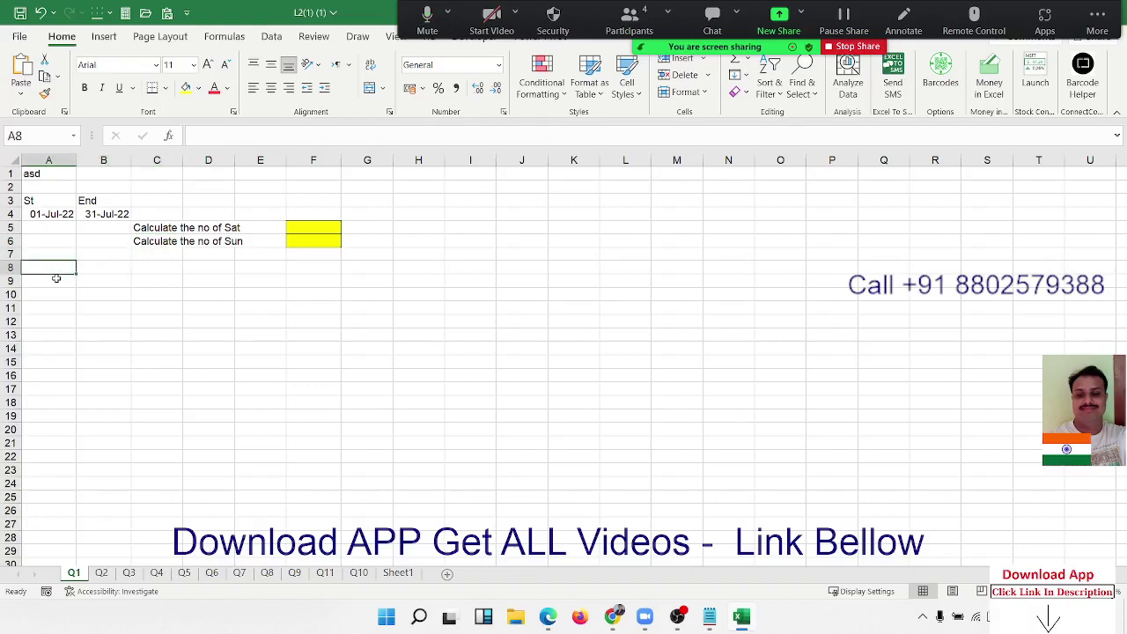
key(Right)
key(Down)
key(Left)
key(Up)
Enter =B4-A4+1 in A8 to count July's 31 days
text(=)
key(Right)
key(Up)
key(Up)
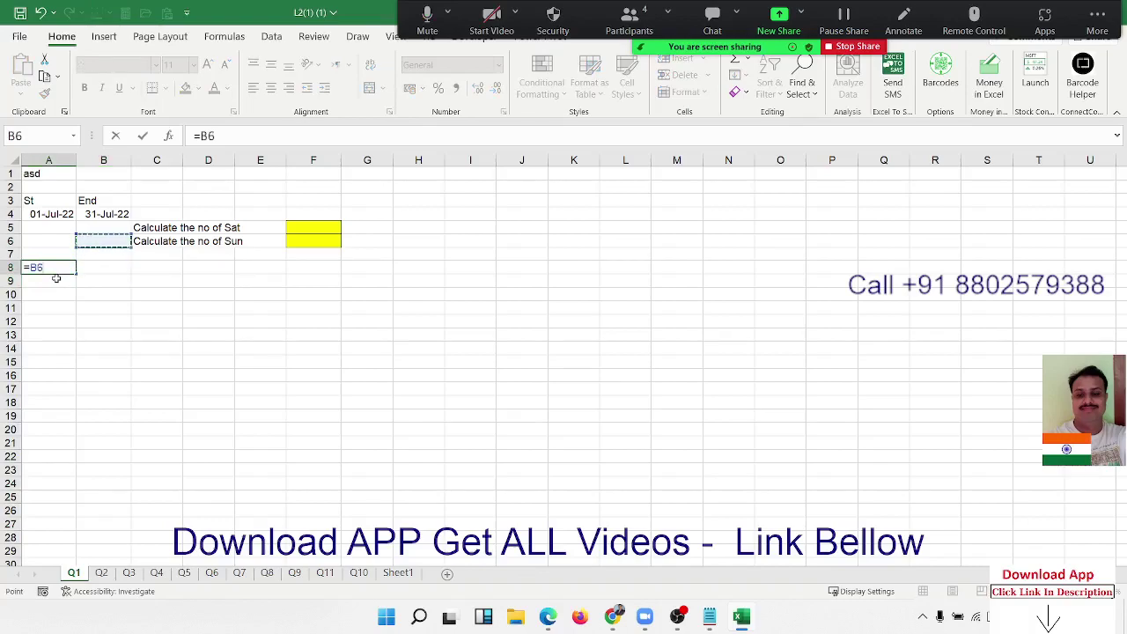
key(Up)
key(Up)
text(-)
key(Up)
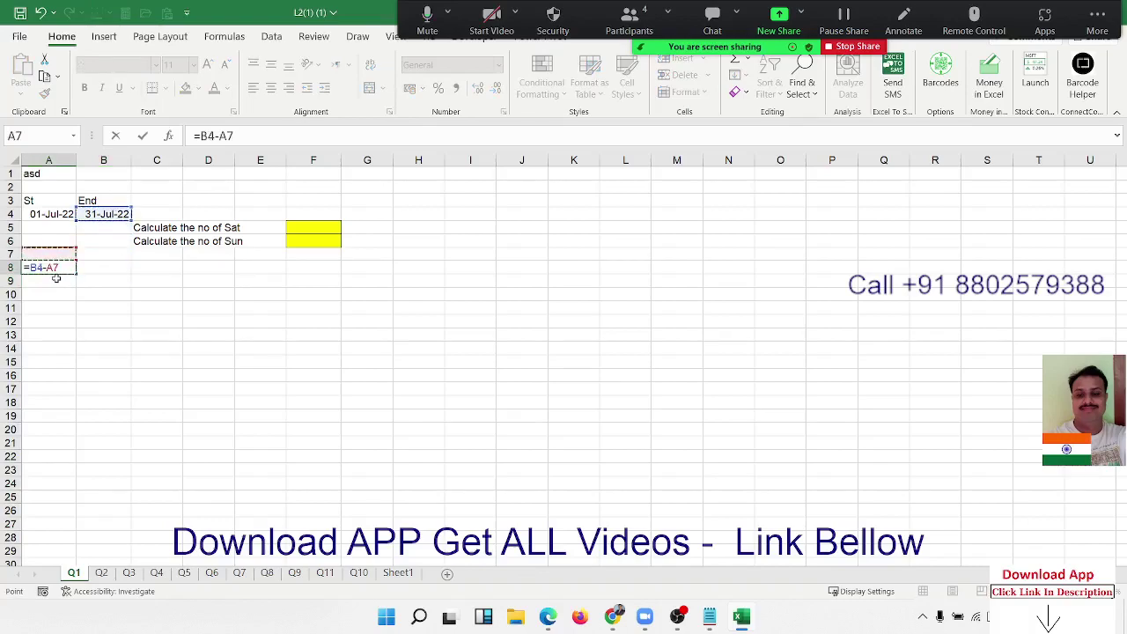
key(Up)
key(Up)
key(Up)
key(Return)
key(Up)
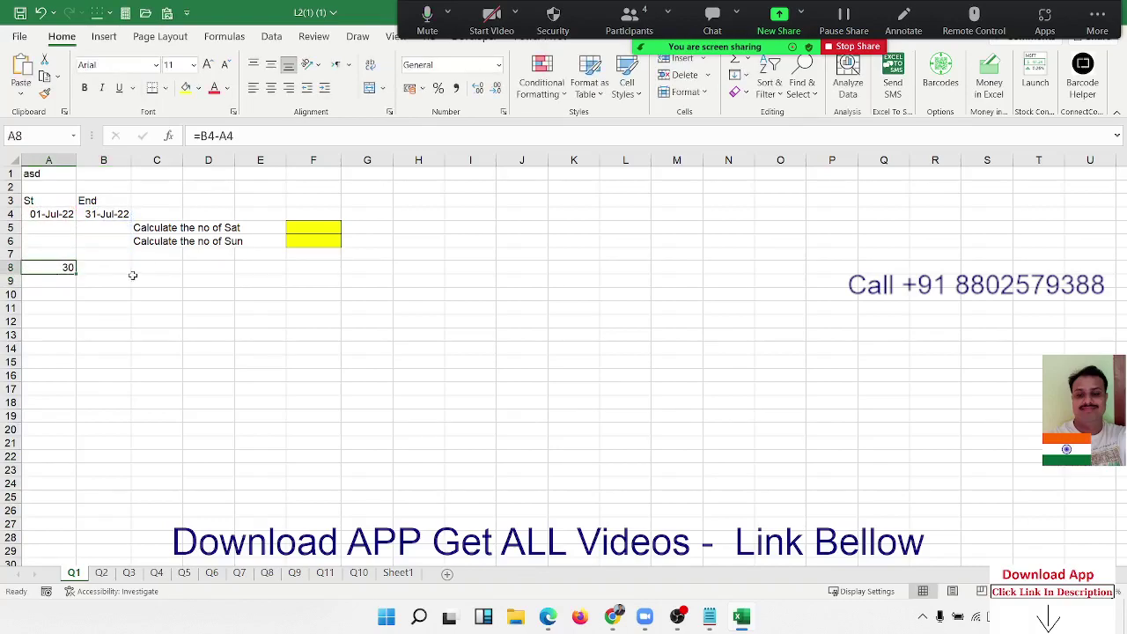
click(265, 136)
text(+)
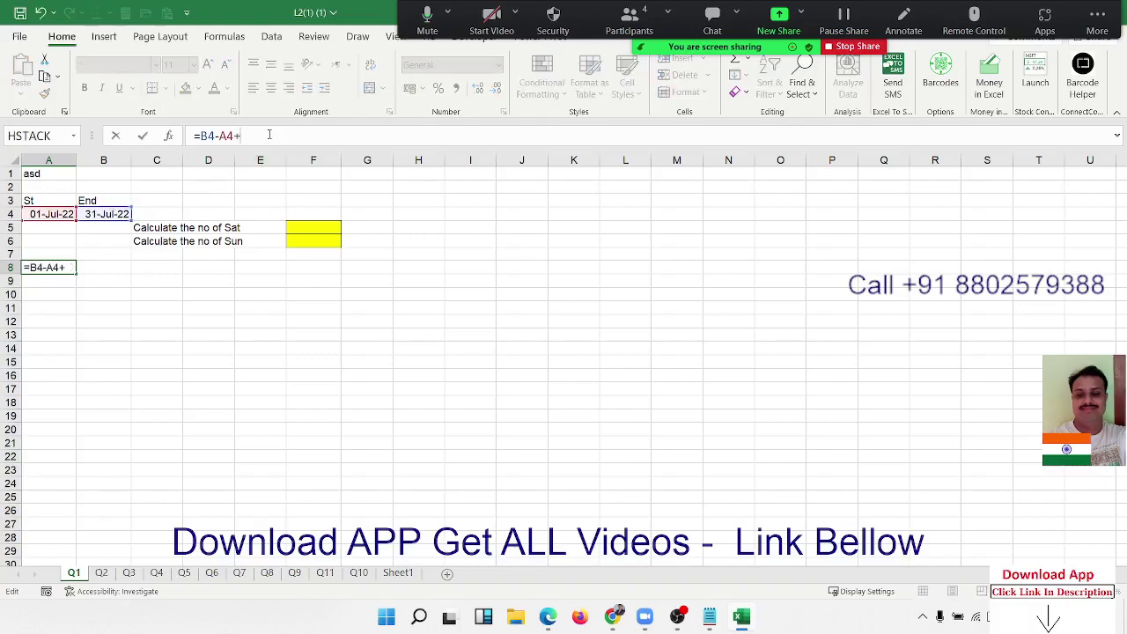
text(1)
key(Return)
key(Up)
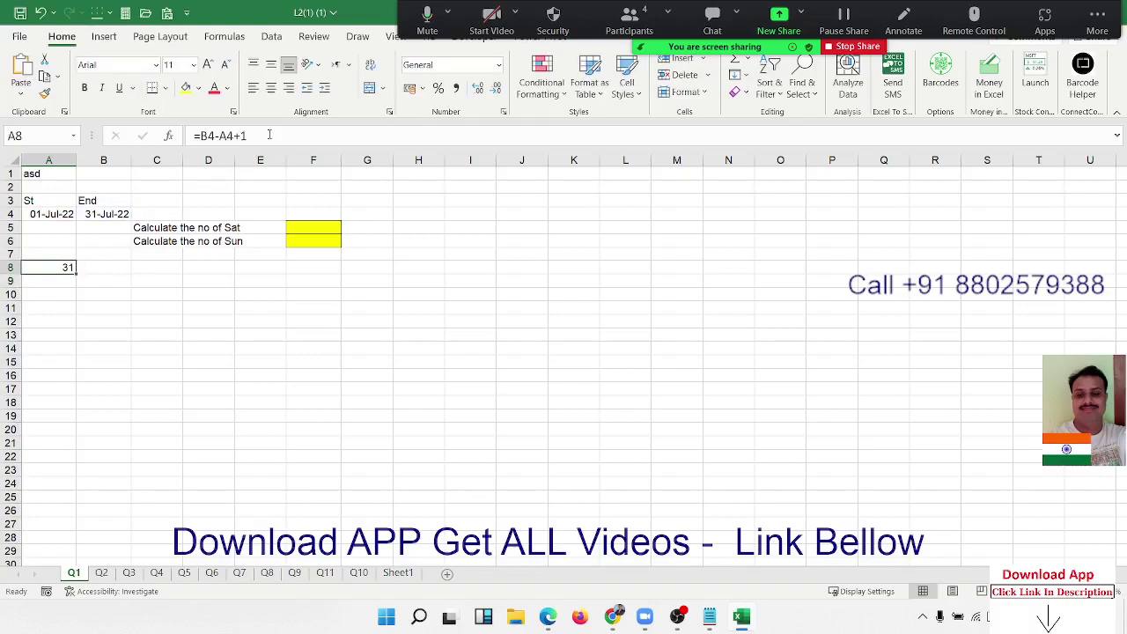
Start a NETWORKDAYS.INTL formula in B8 using start date A4 and end date B4
key(Right)
text(=net)
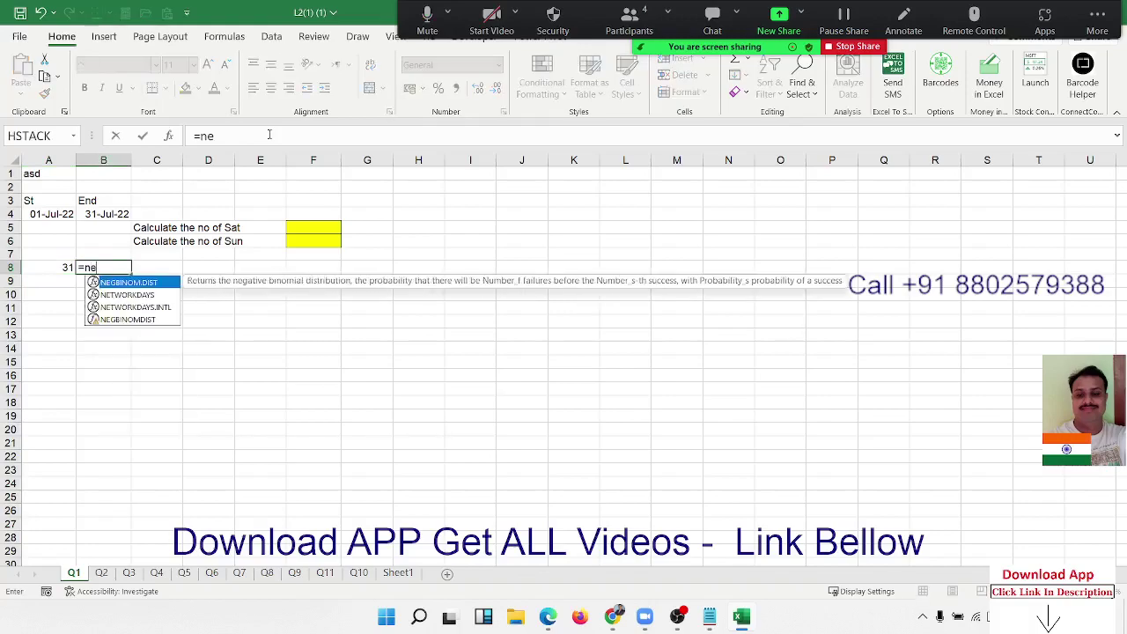
key(Down)
key(Tab)
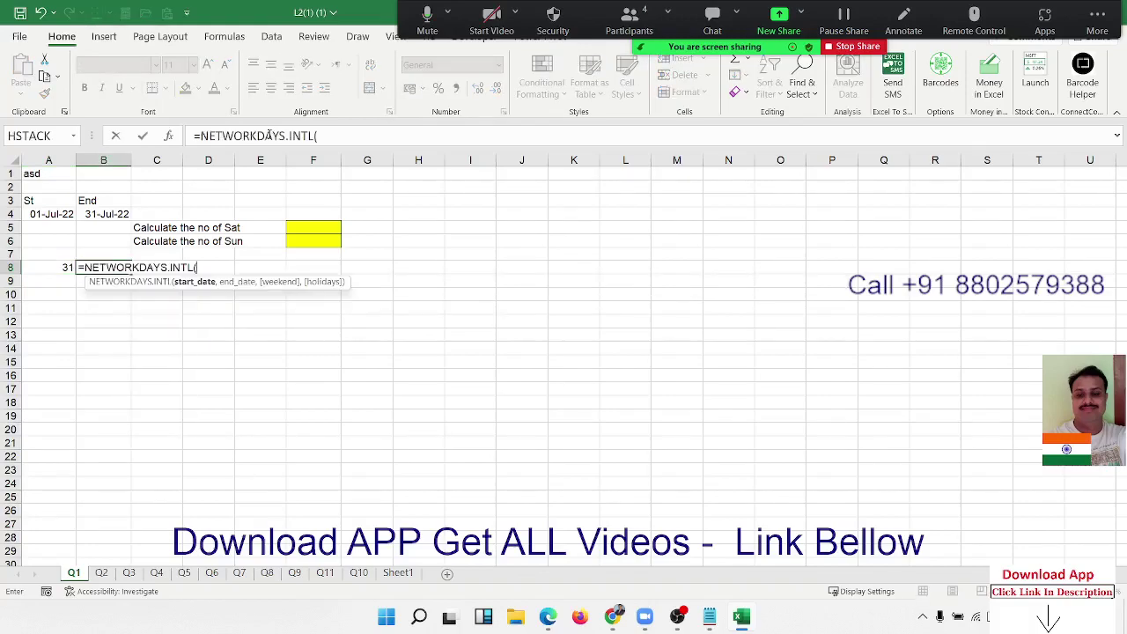
key(Left)
key(Up)
key(Up)
key(Up)
key(Up)
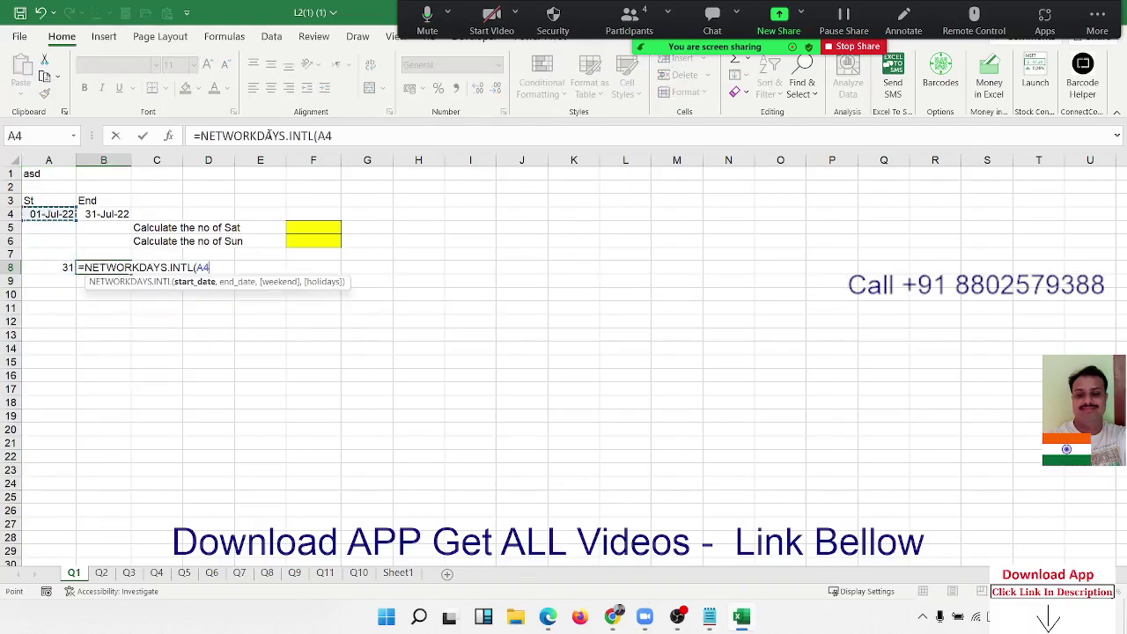
text(,)
key(Up)
key(Up)
key(Up)
key(Up)
text(,)
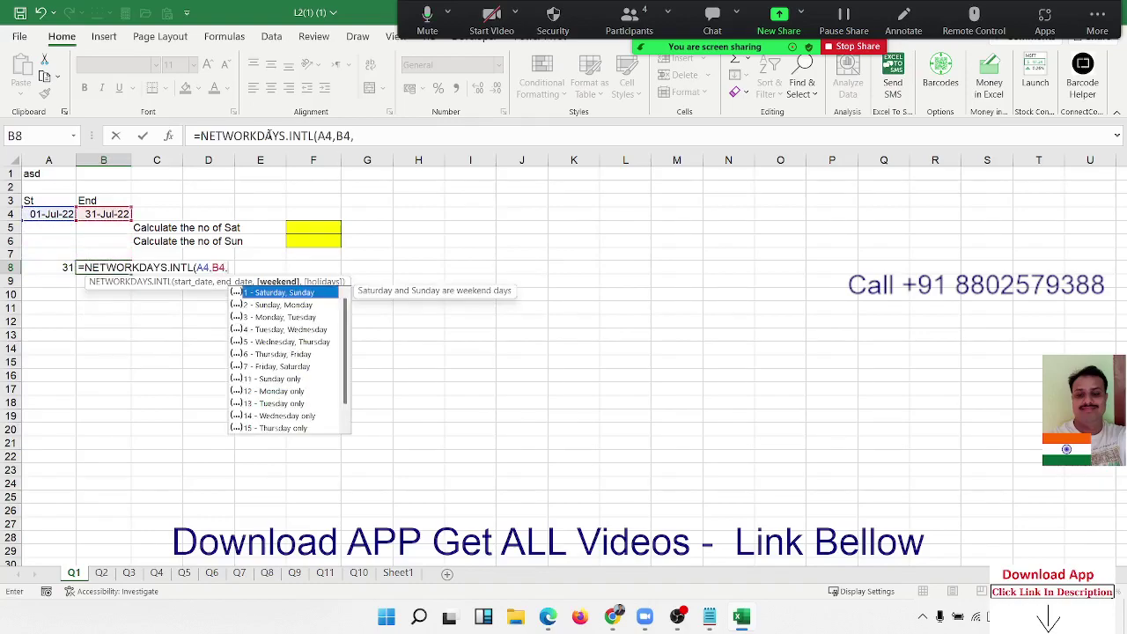
Choose weekend type 17 (Saturday only) so B8 returns 26 non-Saturday days
key(Down)
key(Down)
key(Down)
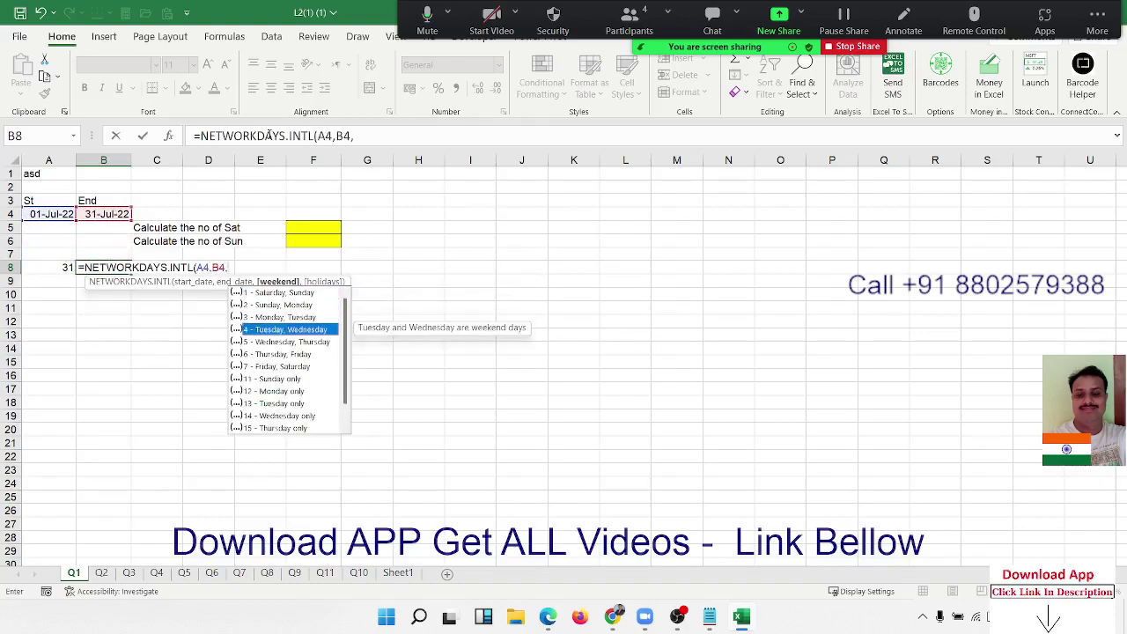
key(Down)
key(Down)
key(Down)
key(Down)
key(Up)
key(Up)
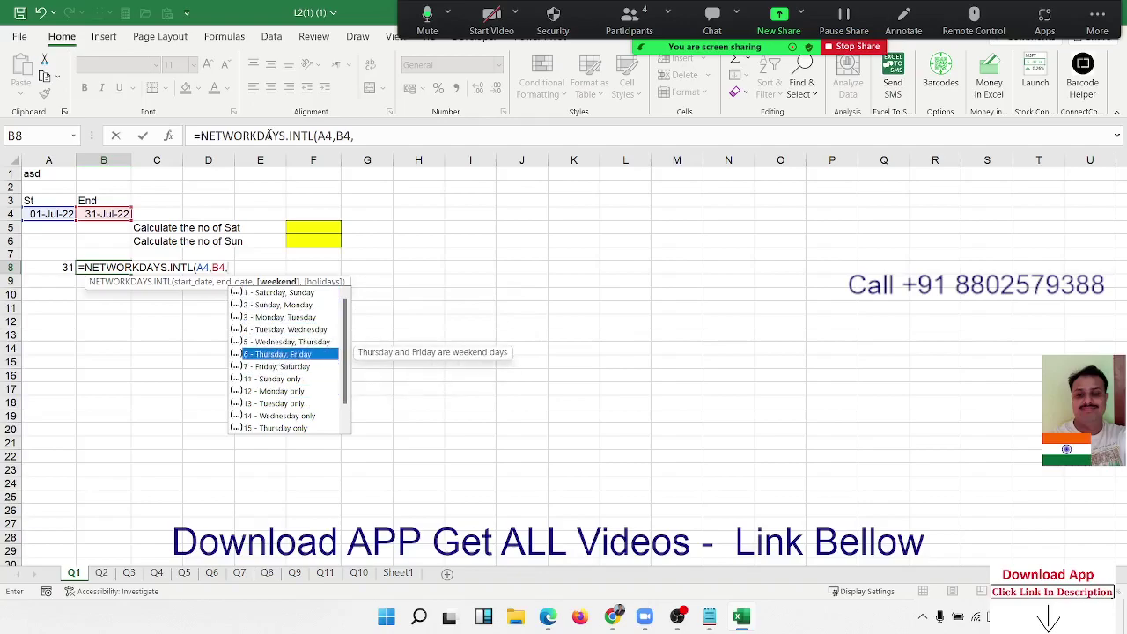
key(Down)
key(Down)
key(Down)
key(Down)
key(Down)
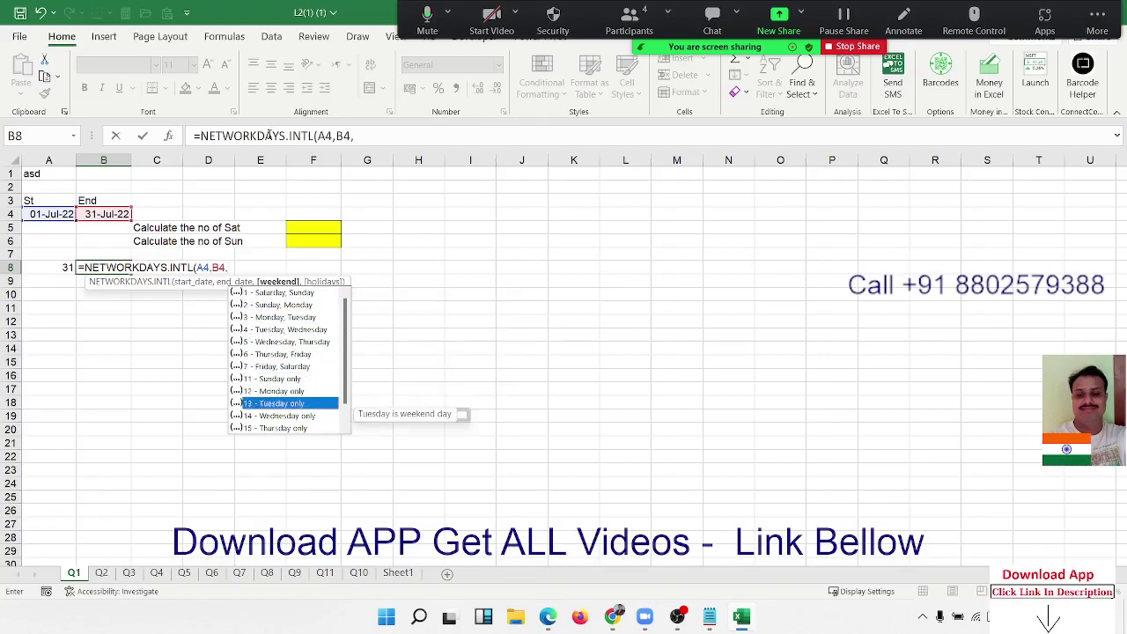
key(Down)
key(Down)
key(Down)
key(Tab)
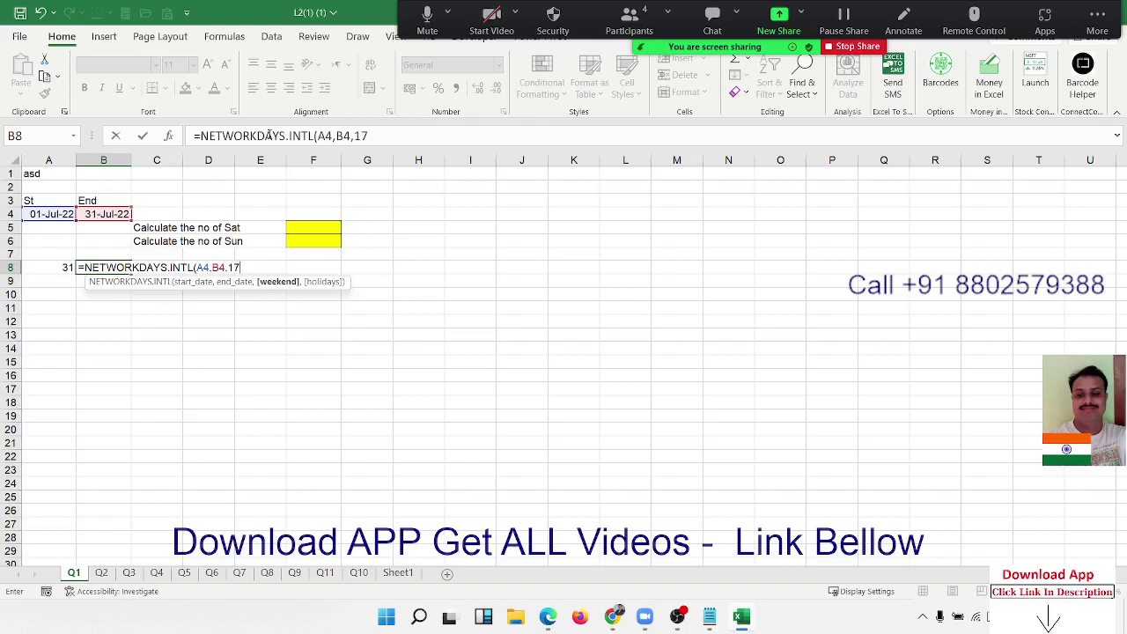
key(Return)
key(Up)
Enter =A8-B8 in C8 to get 5 Saturdays
key(Right)
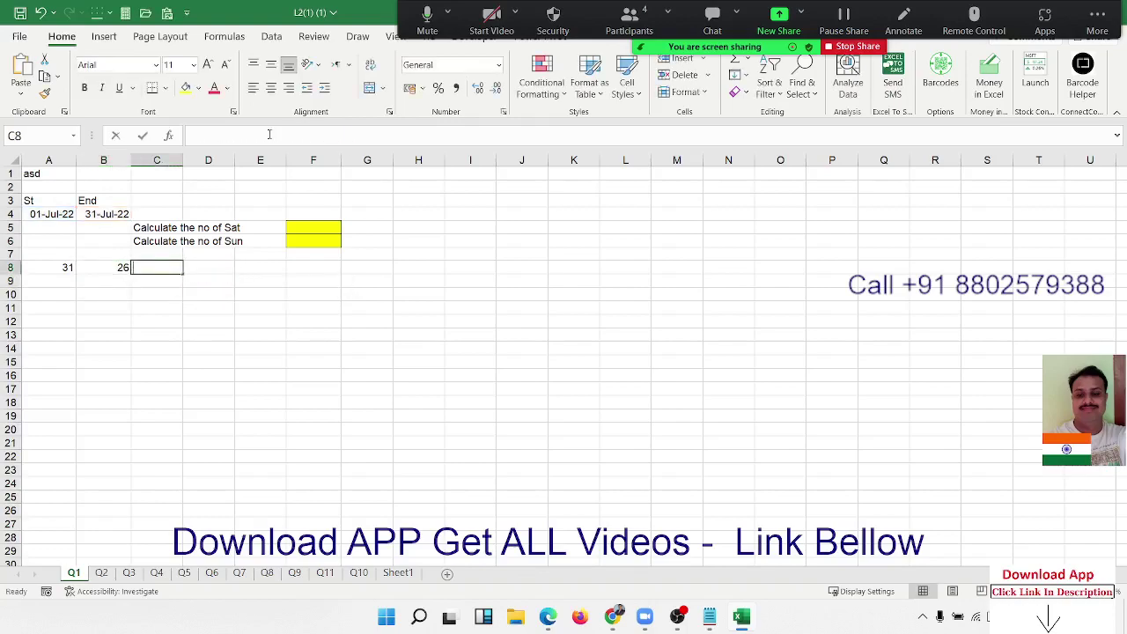
text(=)
key(Left)
key(Left)
text(-)
key(Left)
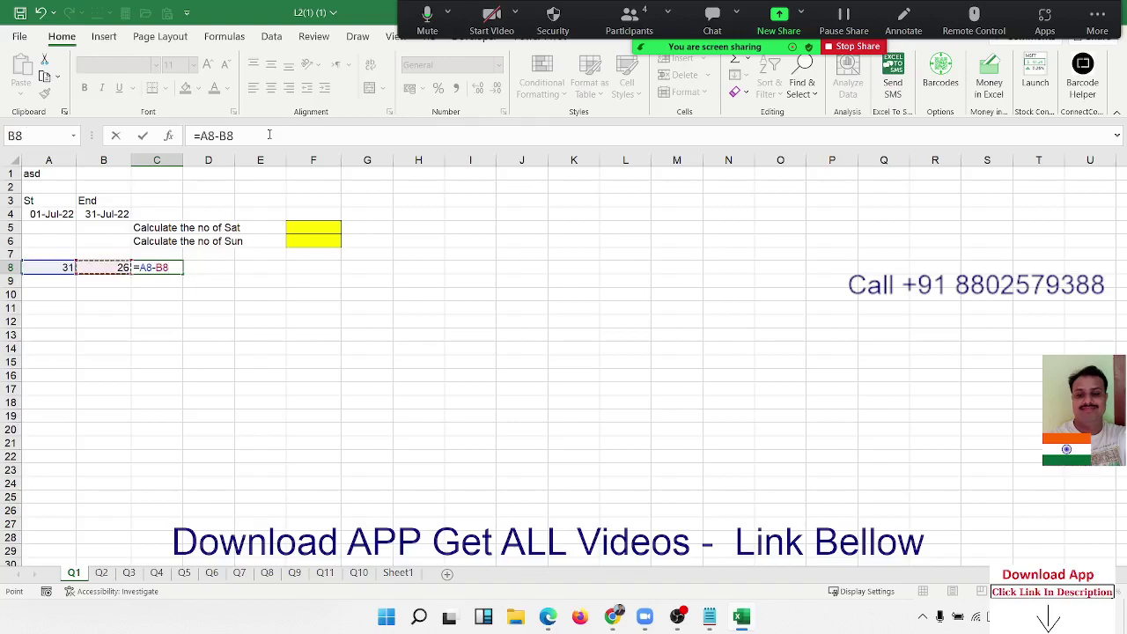
key(Return)
key(Up)
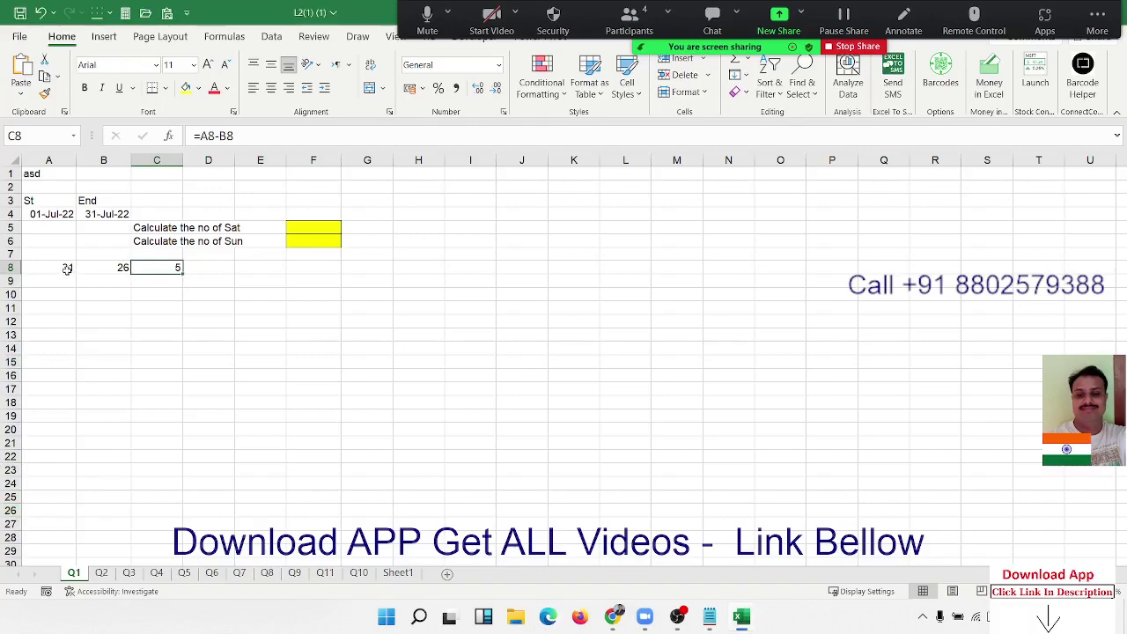
Move the A8:C8 calculation to I5:K5 and check the NETWORKDAYS.INTL and =I5-J5 formulas
mouse_move(71, 273)
mouse_down()
mouse_move(143, 278)
mouse_move(554, 236)
mouse_up()
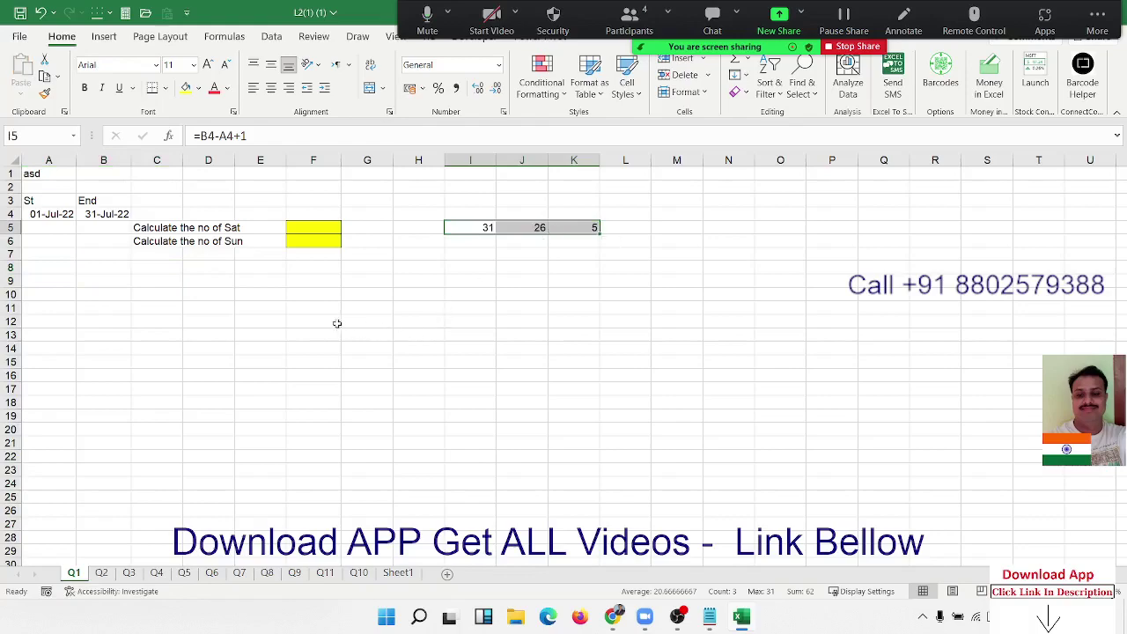
drag(592, 230, 539, 229)
double_click(580, 228)
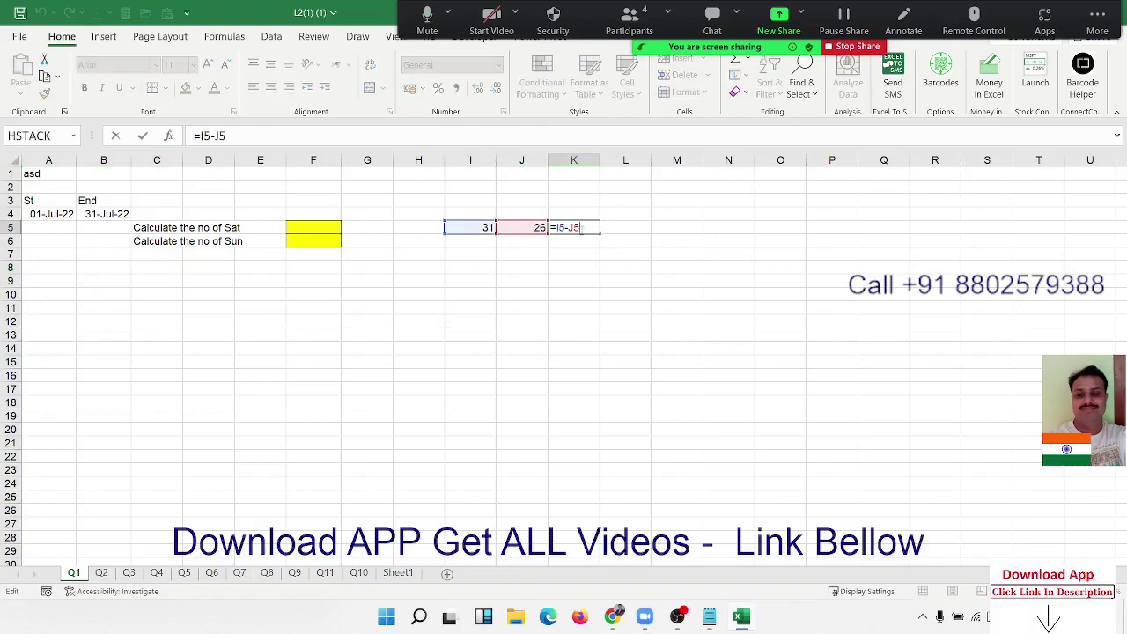
key(Escape)
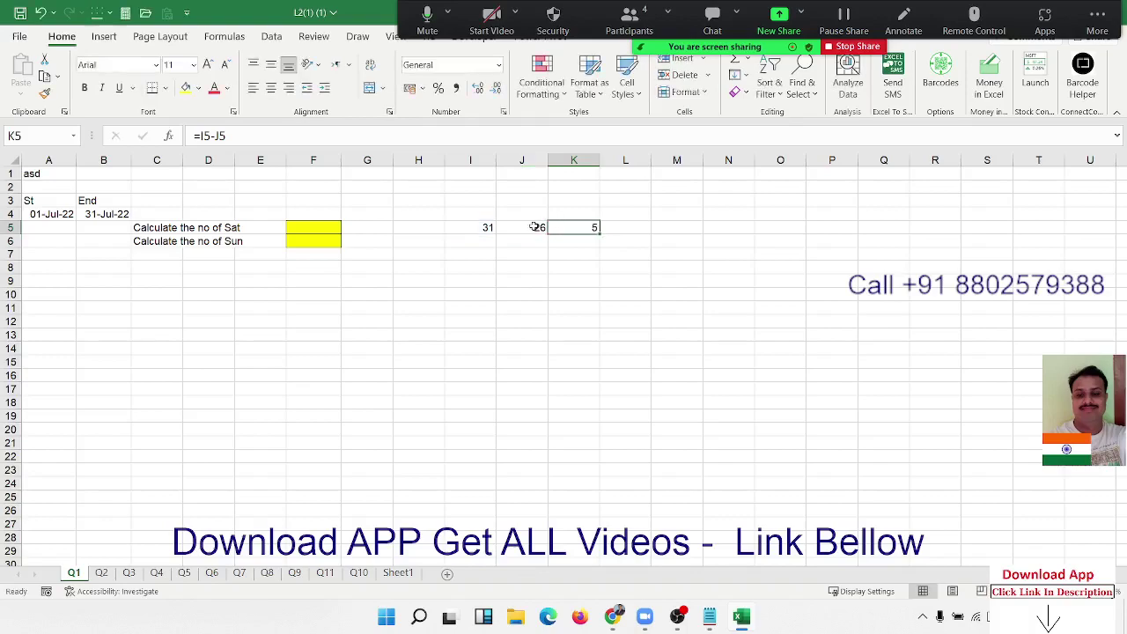
double_click(534, 228)
key(Escape)
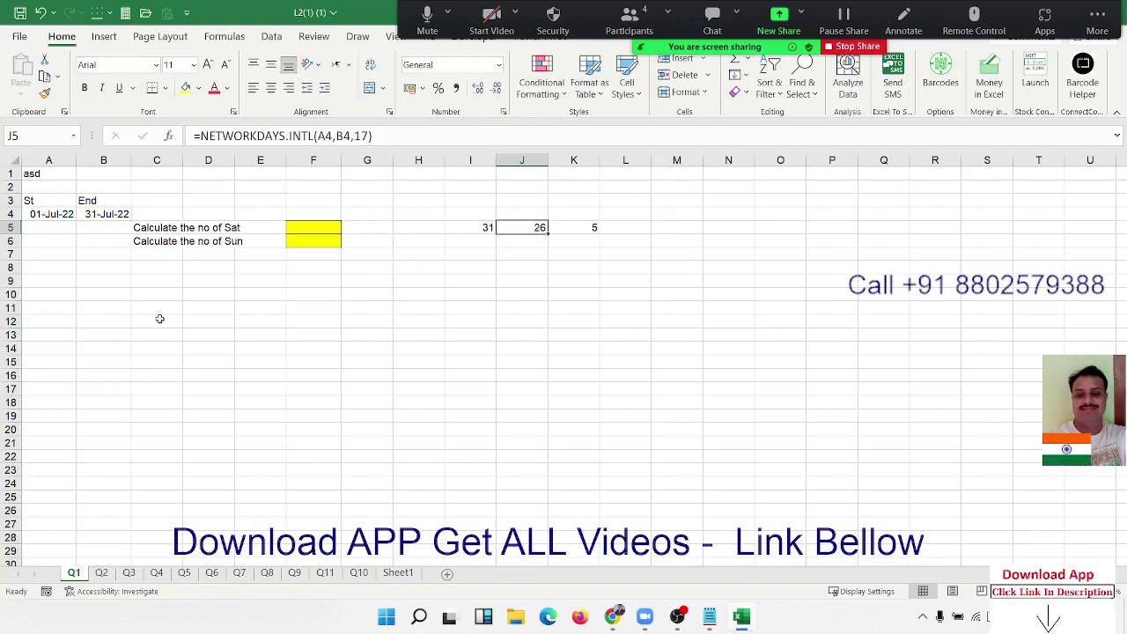
Set A9 to =A4 so the date list starts at 01-Jul-22
click(38, 281)
text(=)
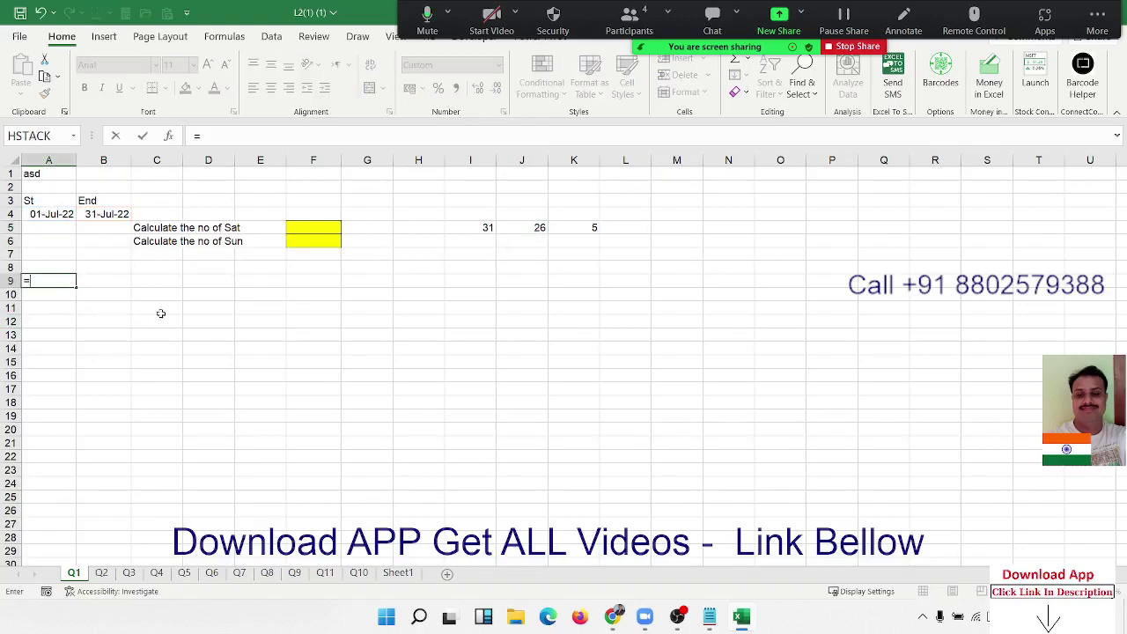
key(Up)
key(Up)
key(Up)
key(Up)
key(Up)
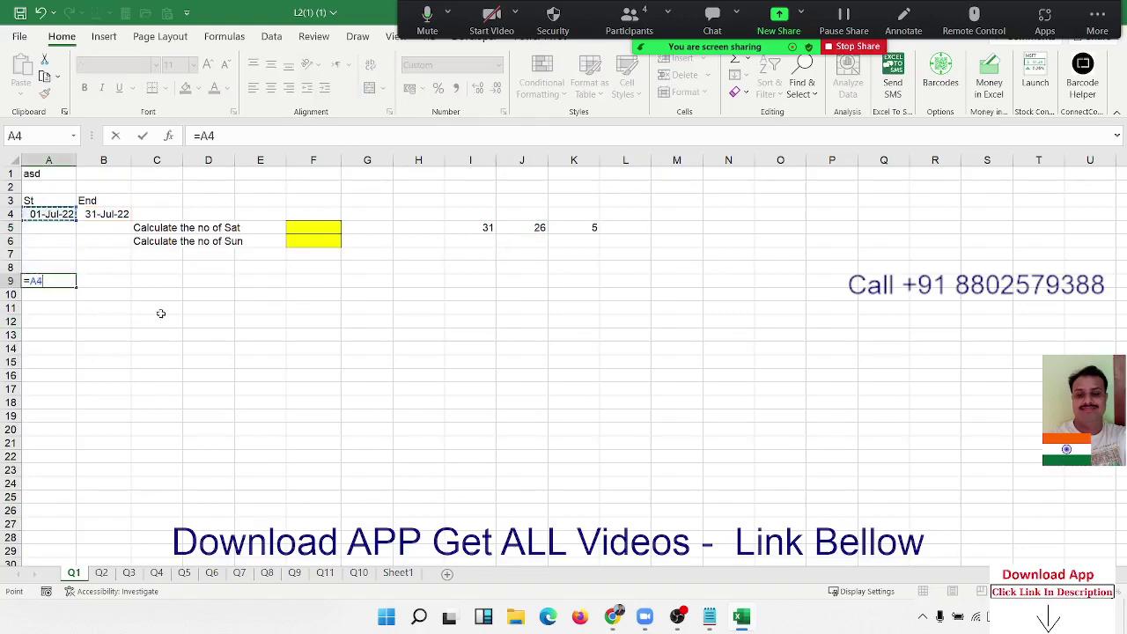
text(+1)
key(Return)
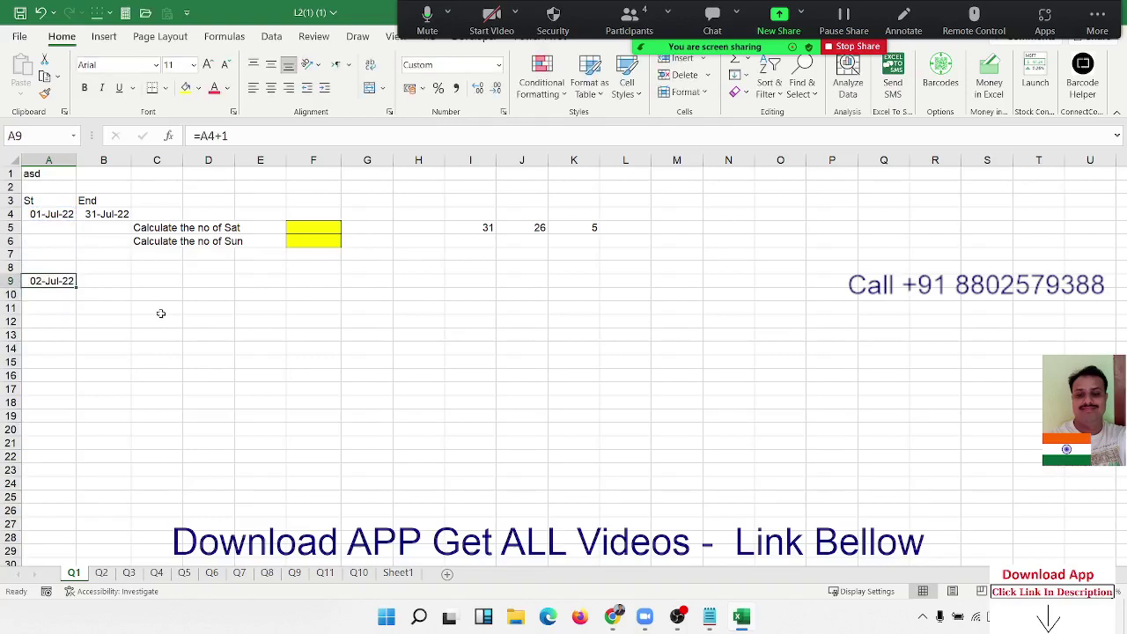
key(Up)
text(=)
key(Up)
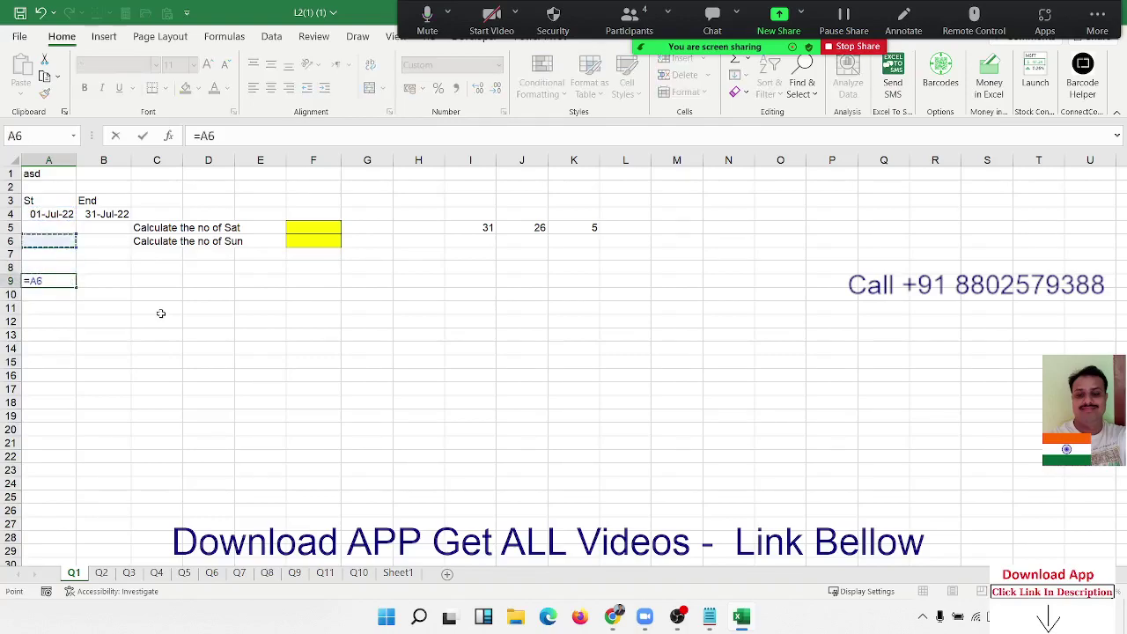
key(Up)
key(Up)
key(Up)
Enter =A9+1 in A10 and fill it down column A
key(Up)
key(Return)
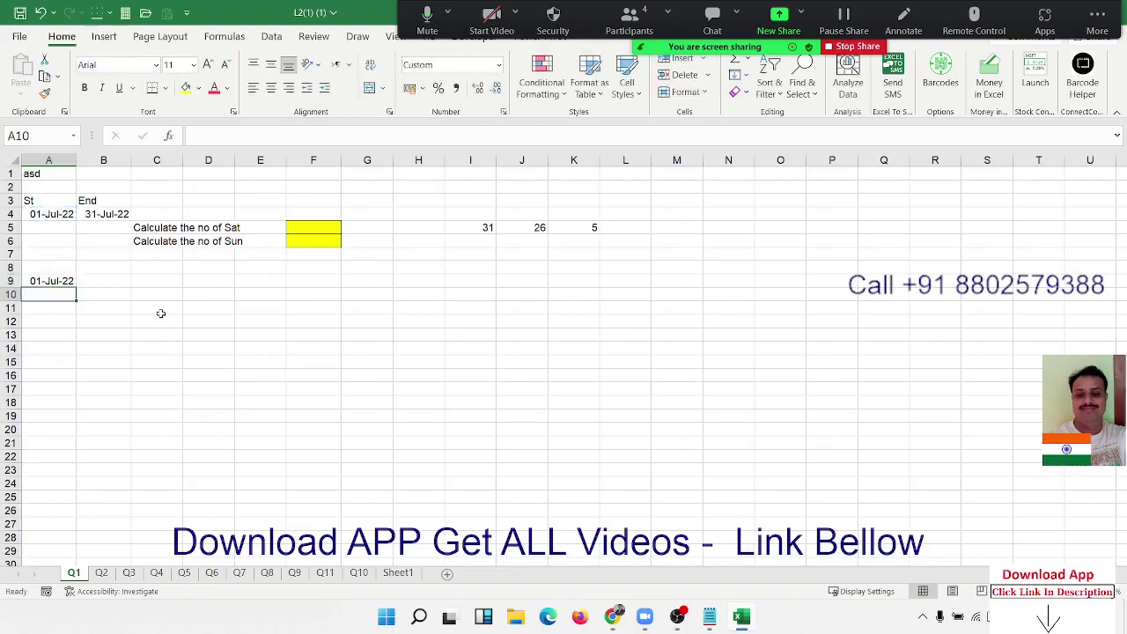
text(=)
key(Up)
text(+)
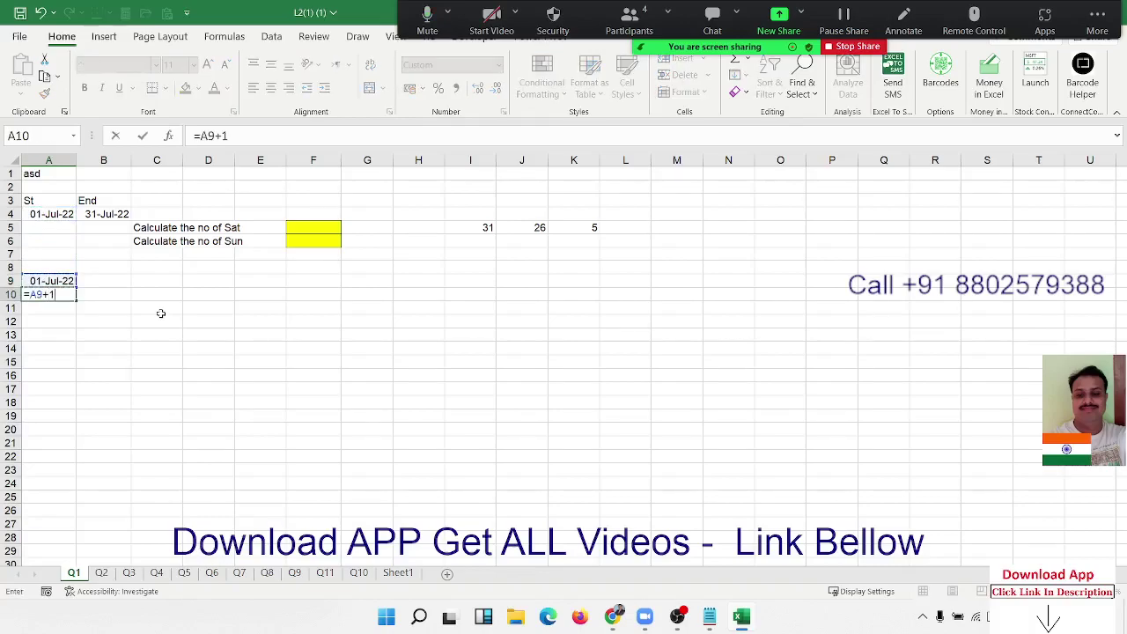
key(Return)
key(Up)
drag(160, 314, 160, 313)
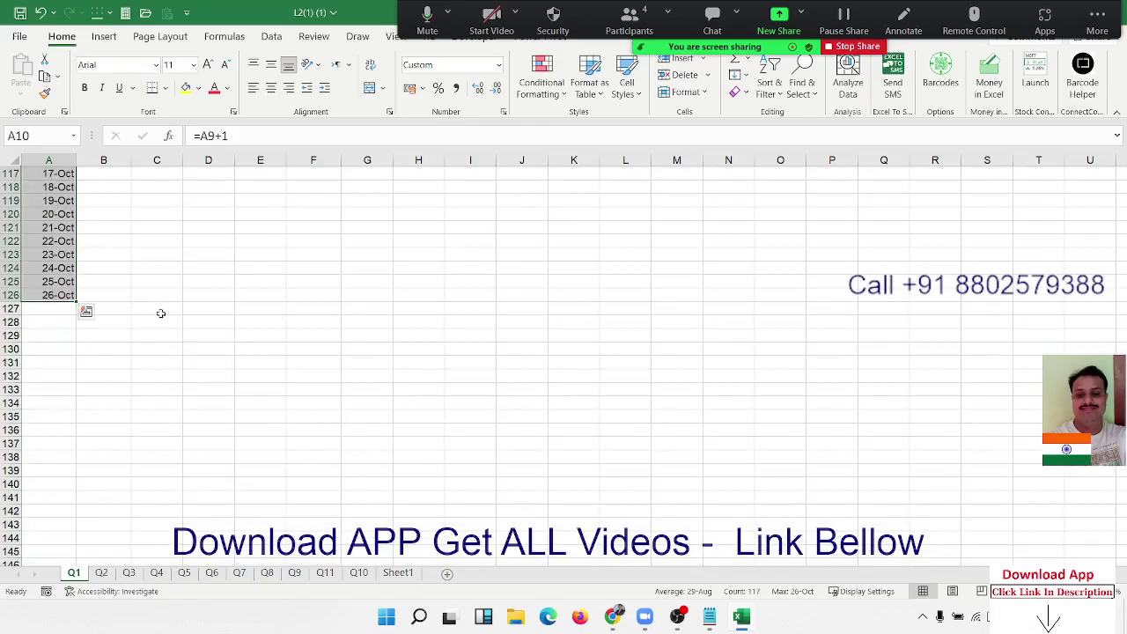
Delete the filled dates after 31 July, keeping A9:A39
key(Up)
key(Down)
key(Down)
key(Down)
key(Down)
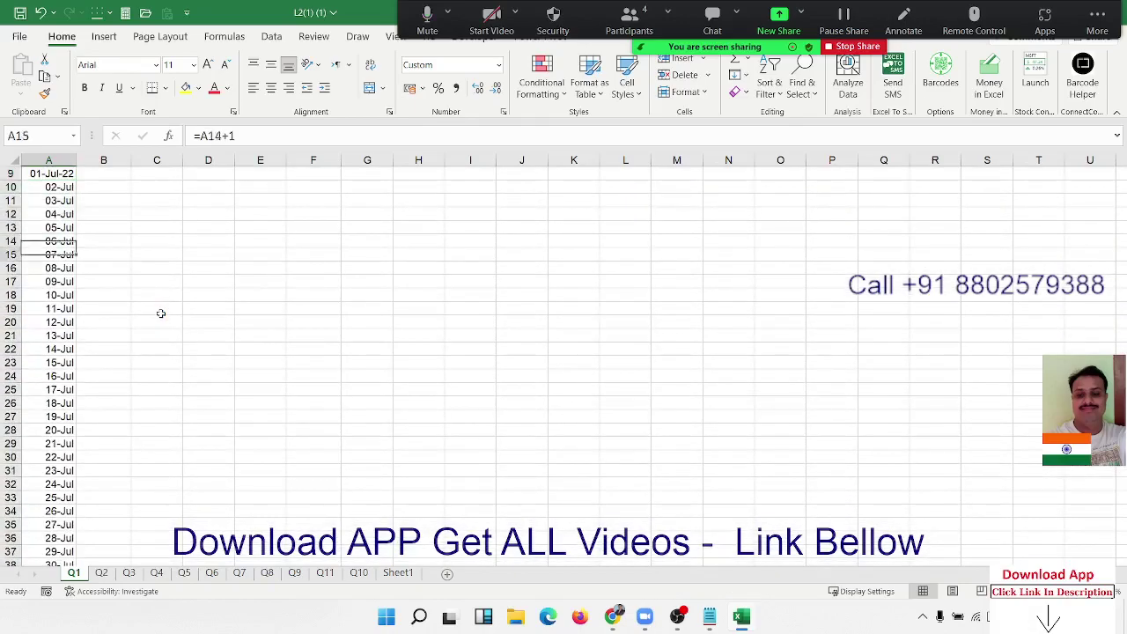
key(Down)
key(Down)
key(Down)
key(Down)
key(Down)
key(Down)
key(Up)
key(Up)
key(Up)
key(Up)
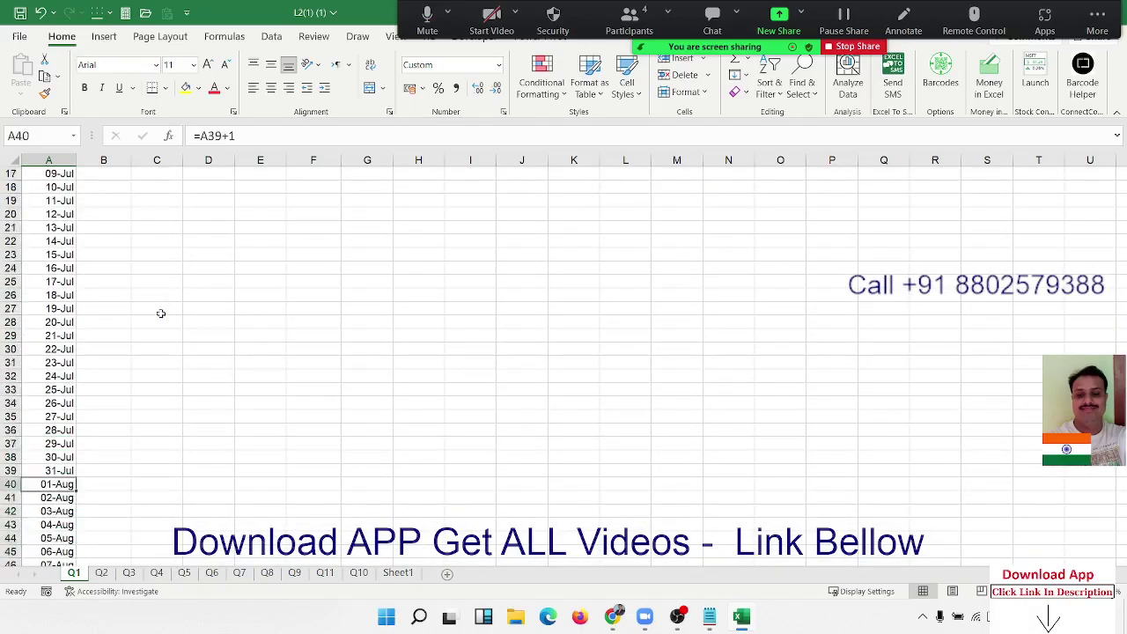
key(Up)
key(ctrl+shift+Down)
key(Delete)
key(Up)
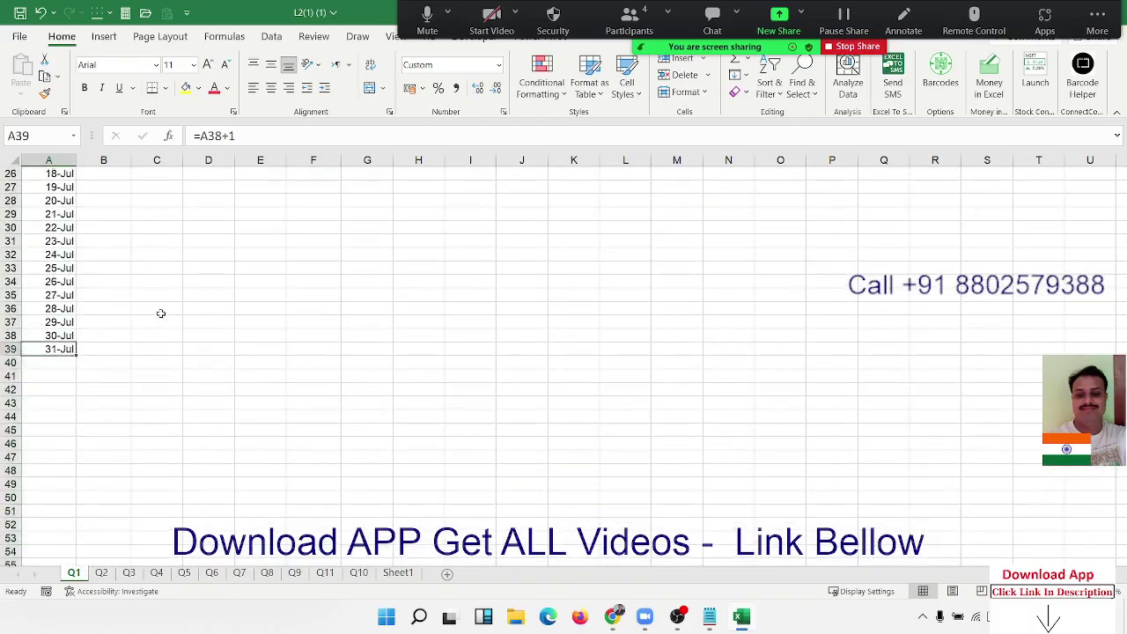
key(ctrl+Up)
key(ctrl+Up)
key(Right)
key(Down)
key(Down)
key(Down)
key(Down)
key(Down)
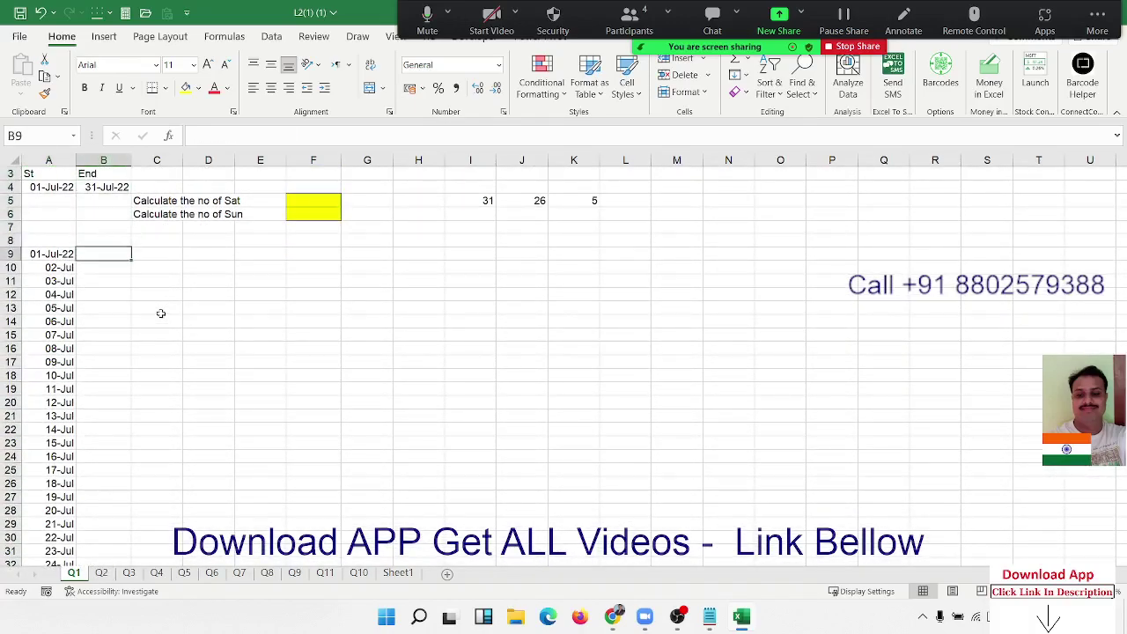
Enter =TEXT(A9,"DDD") in B9 and copy it down to B39
text(=tex)
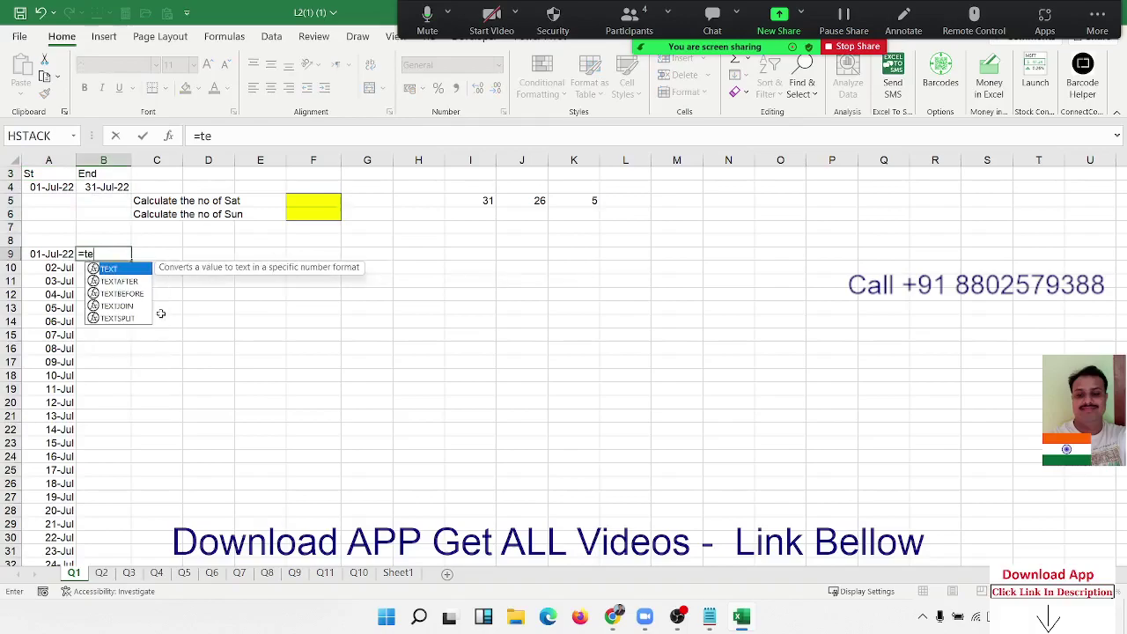
key(Tab)
key(Left)
text(,)
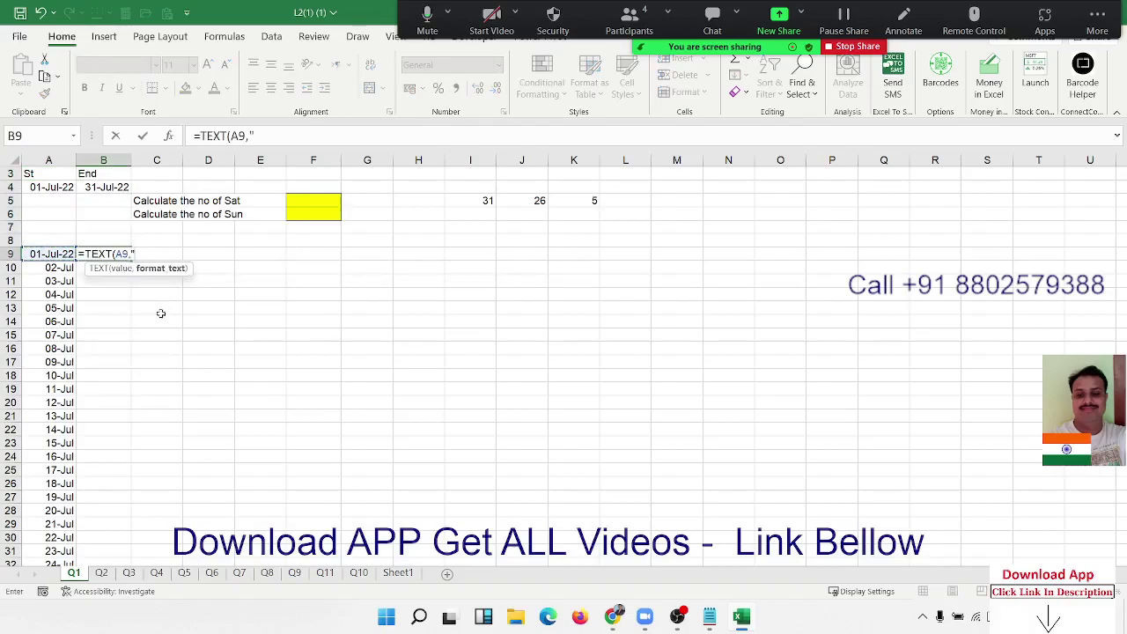
text("DDD")
key(ctrl+Return)
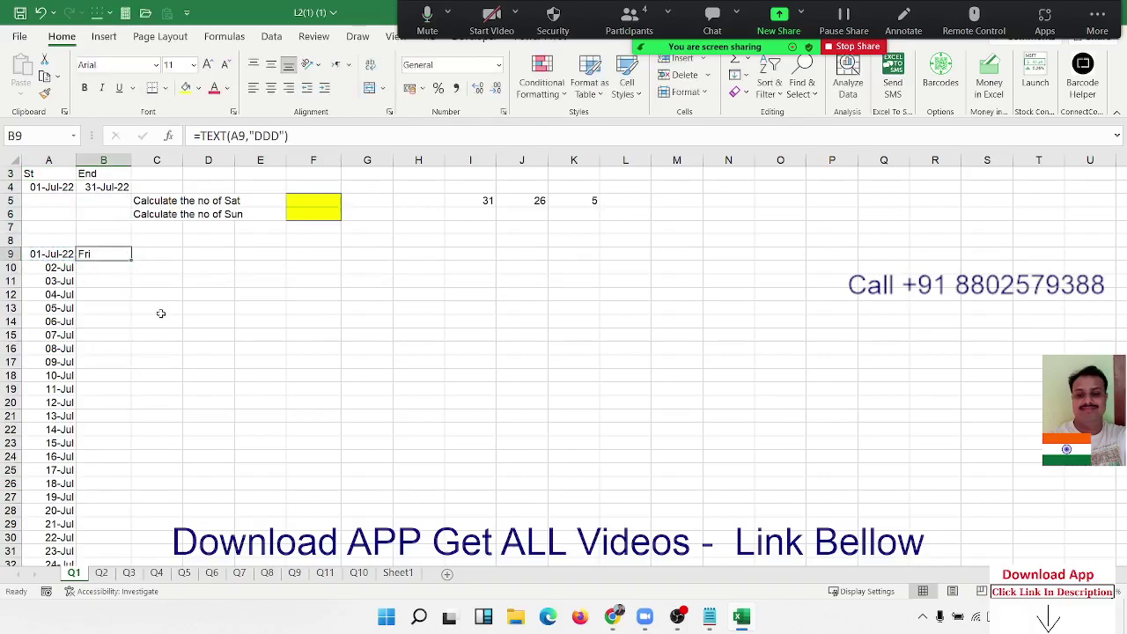
double_click(131, 261)
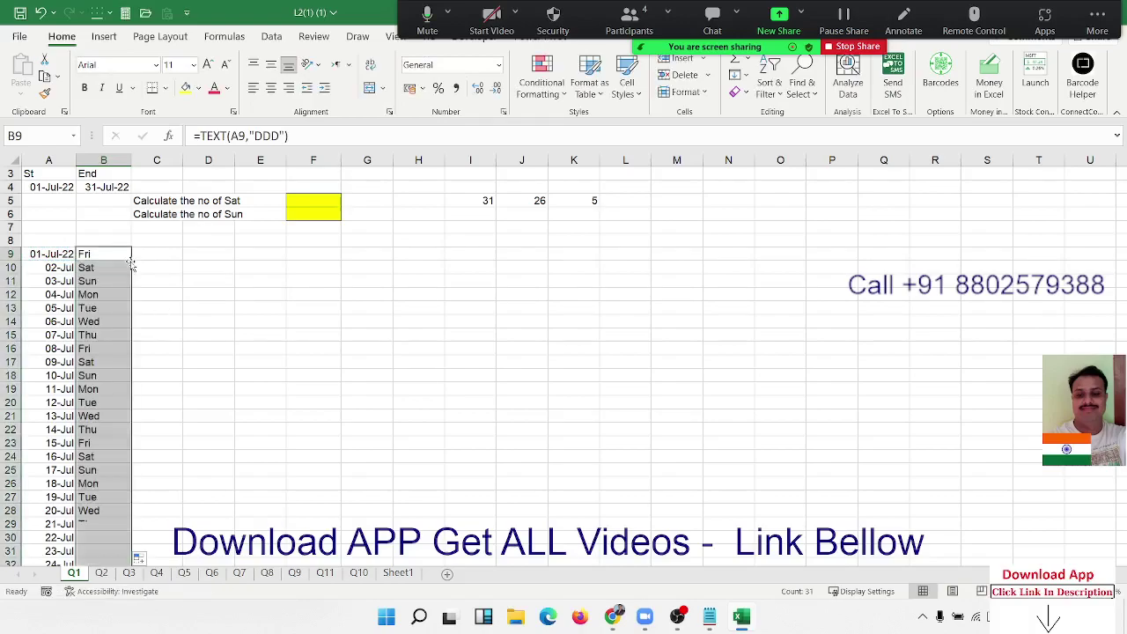
Review the weekday names from B9 down to B39
key(ctrl+Down)
key(Up)
key(ctrl+Up)
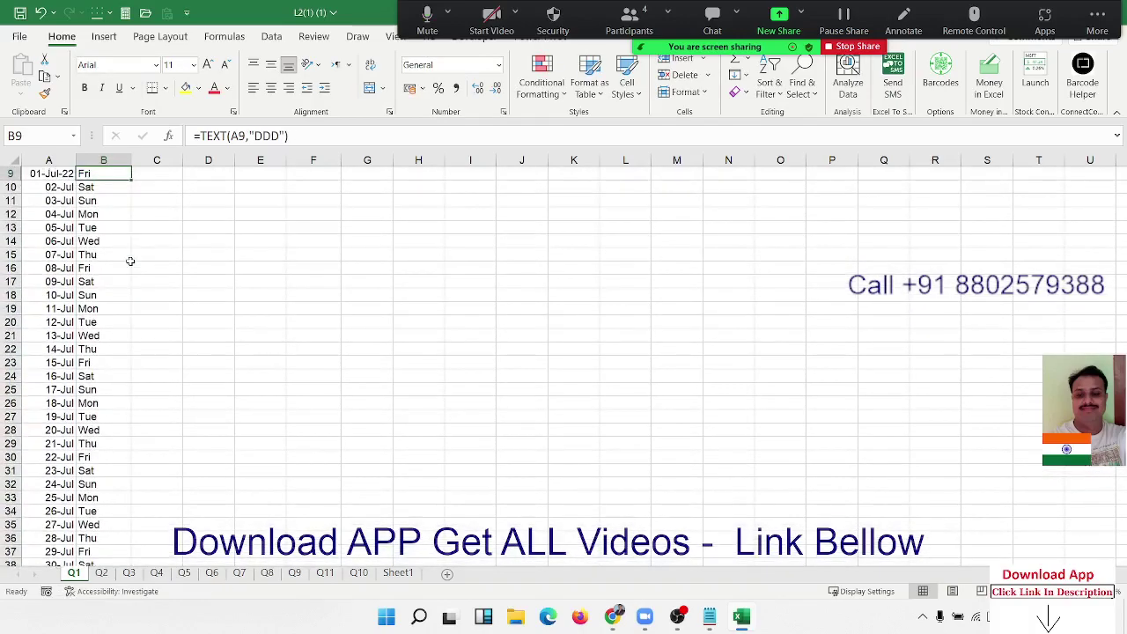
key(ctrl+Up)
key(ctrl+Up)
key(ctrl+Up)
key(Down)
key(Down)
key(Down)
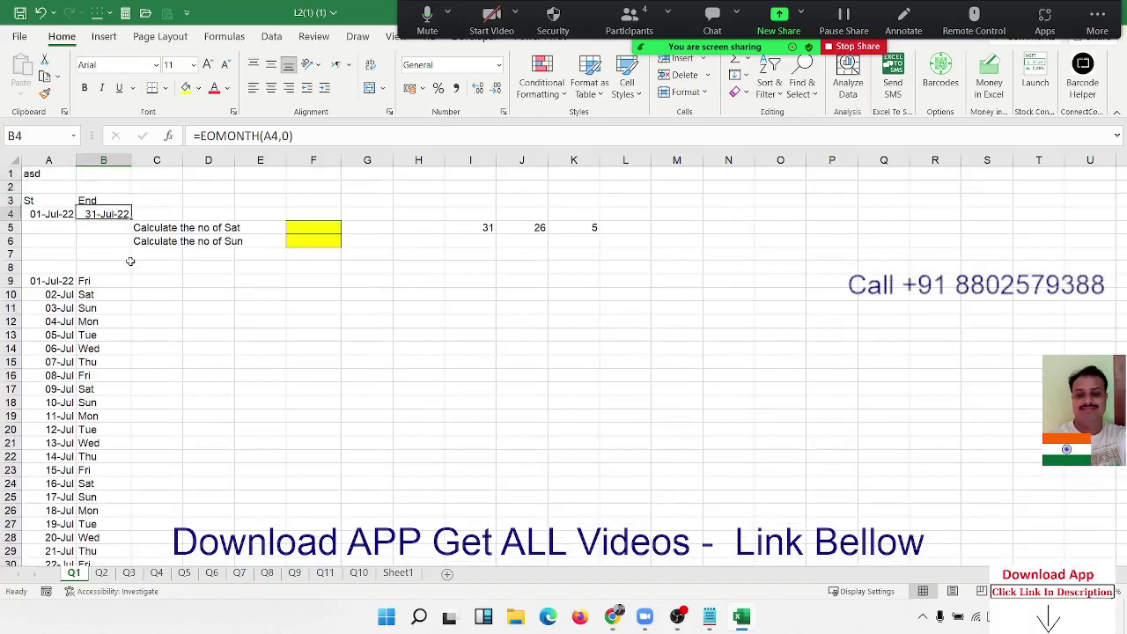
key(Down)
key(Down)
key(Down)
key(Down)
key(Down)
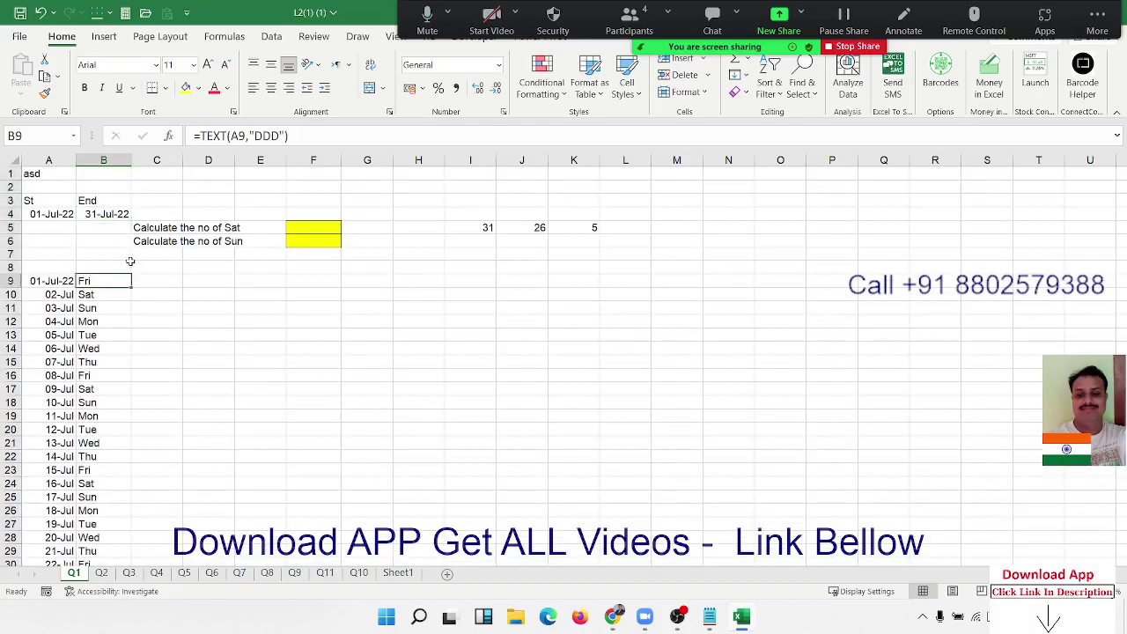
key(Down)
key(ctrl+Down)
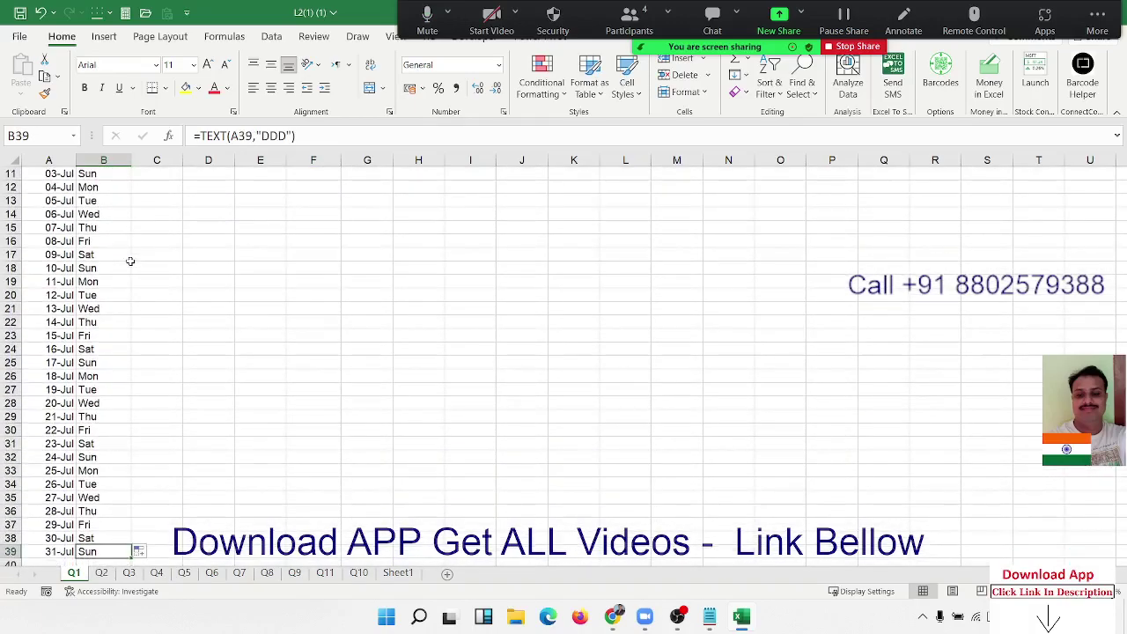
key(ctrl+Up)
key(Up)
key(ctrl+Up)
key(ctrl+Up)
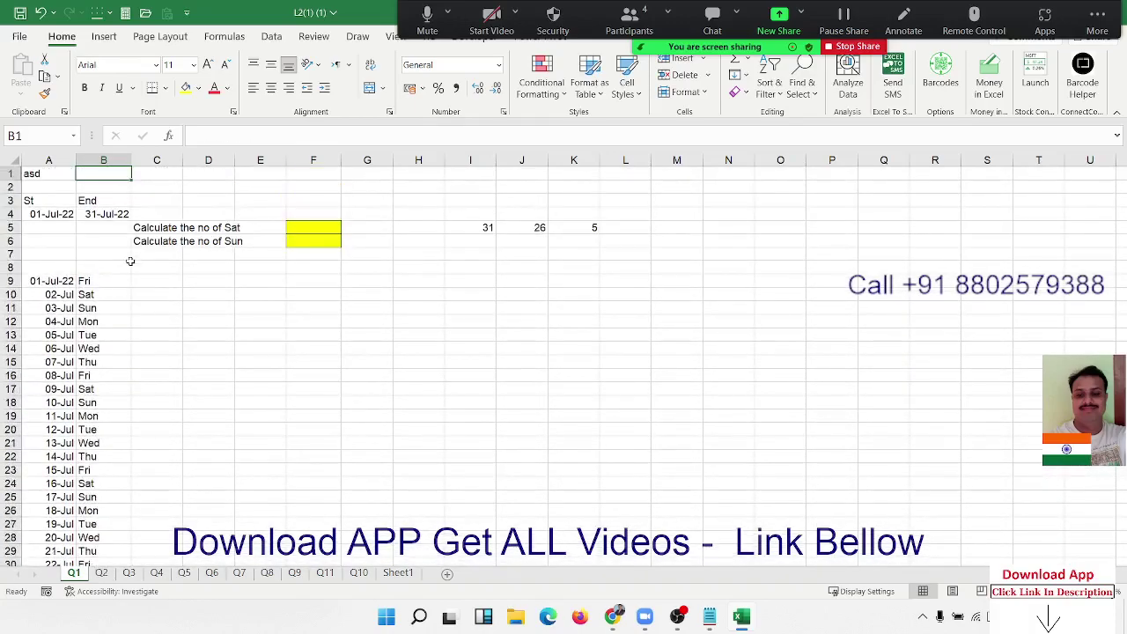
key(Down)
key(Down)
key(Down)
key(Down)
key(Right)
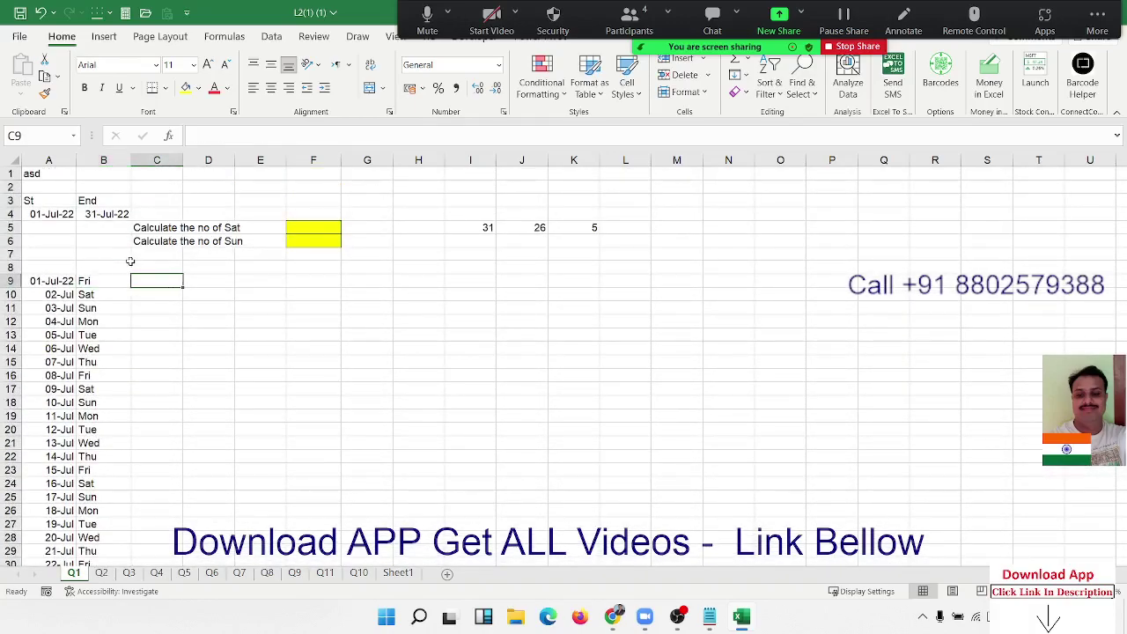
Flag Saturdays with =IF(B9="Sat",1,0) in C9 and copy it down column C
text(=if)
key(Tab)
key(Left)
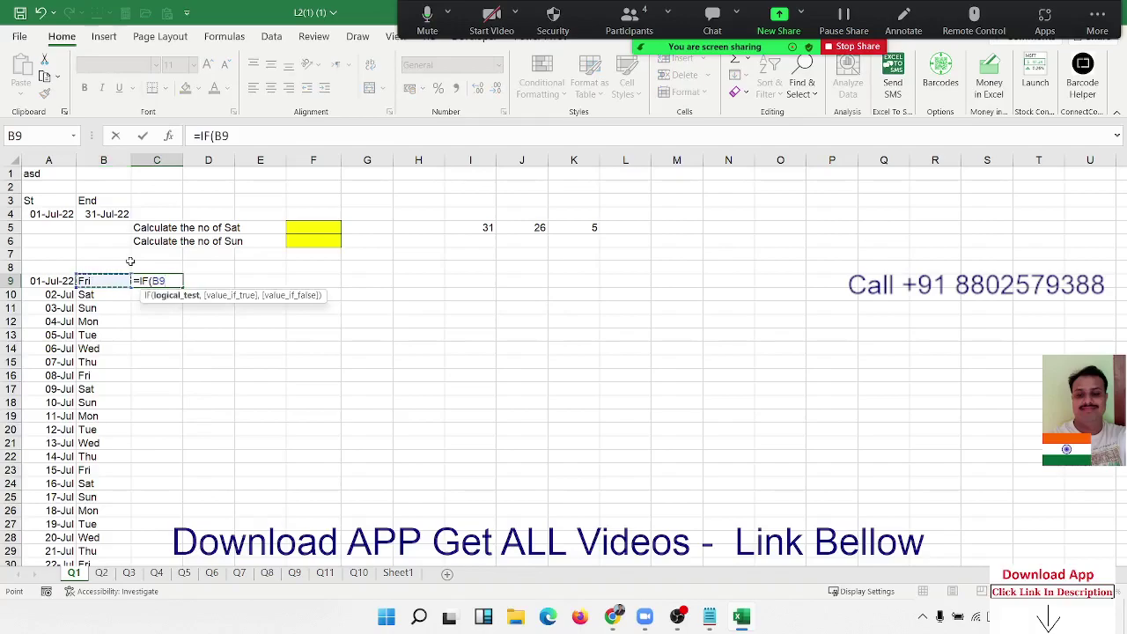
text(=")
text(Sa)
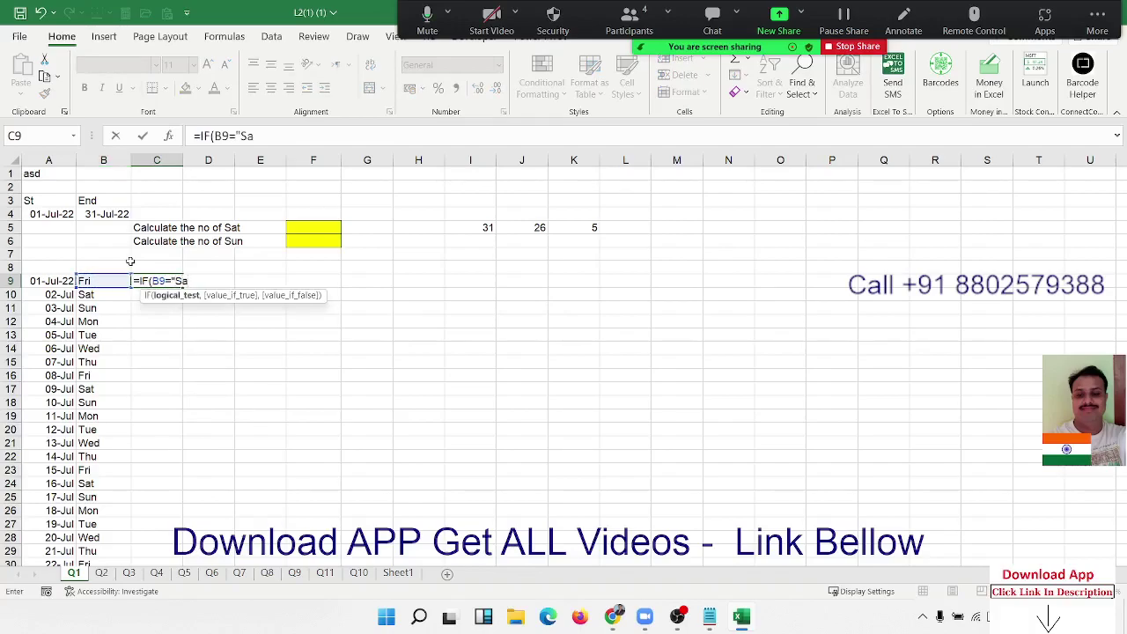
text(t")
text(,0)
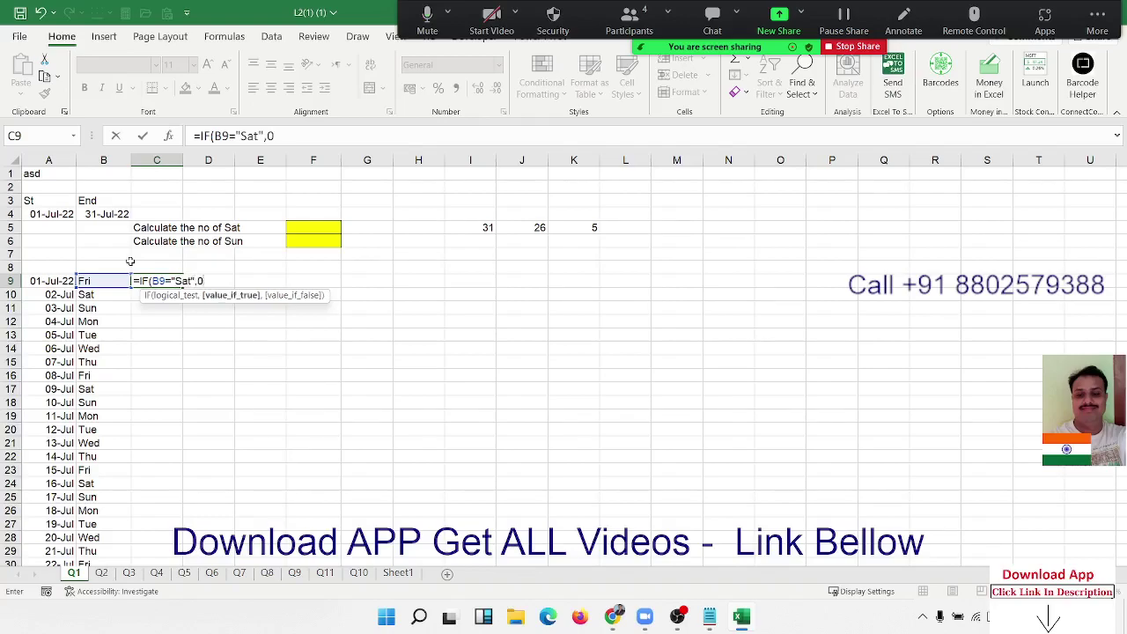
key(BackSpace)
text(1,0)
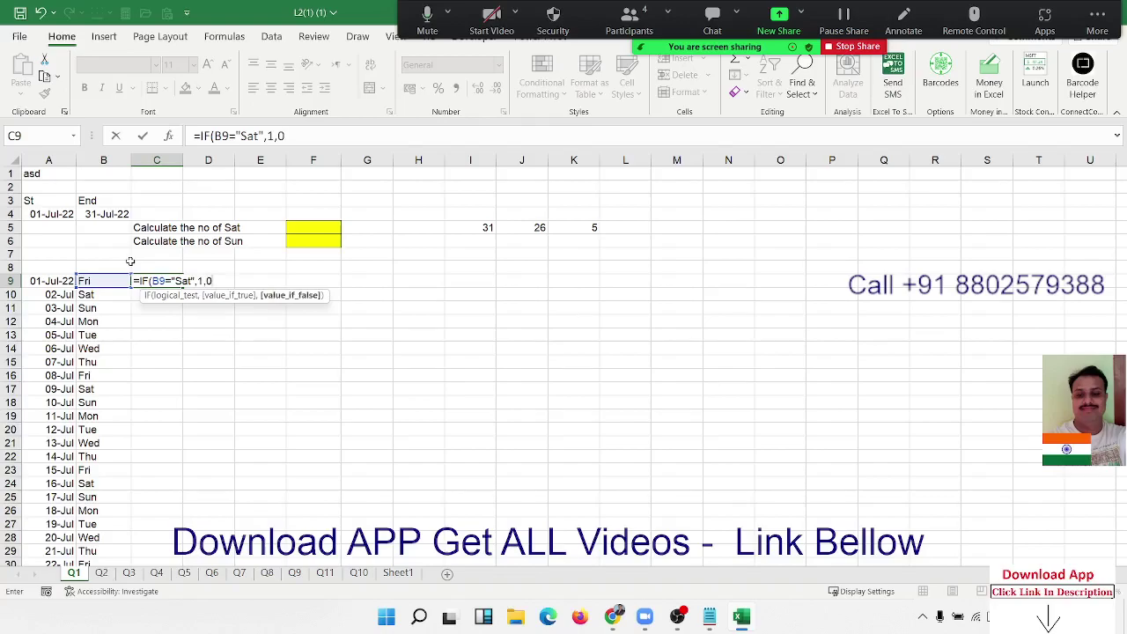
key(Return)
key(Up)
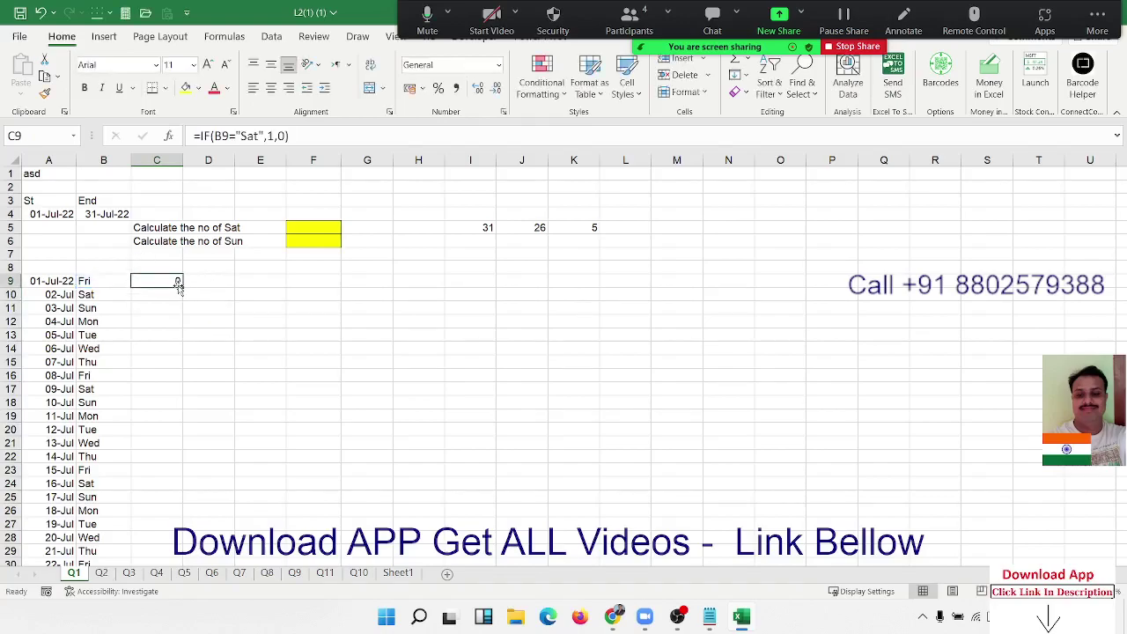
double_click(182, 287)
Enter =SUM(C9:C39) in D9 to total 5 Saturdays
click(193, 281)
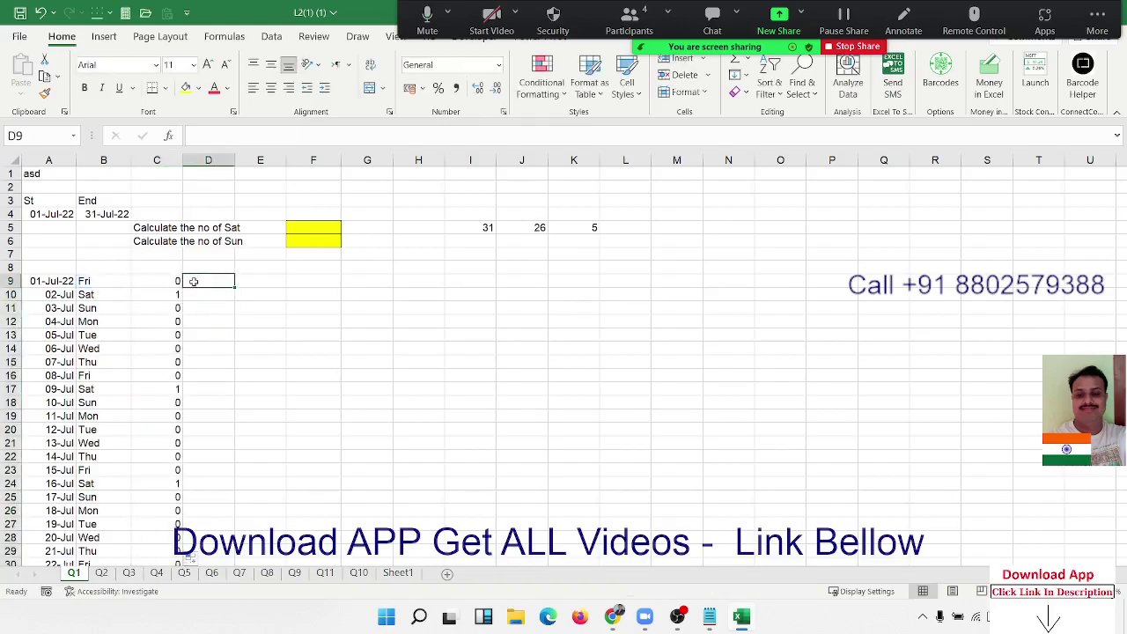
text(=sum)
key(Tab)
key(Left)
key(ctrl+shift+Down)
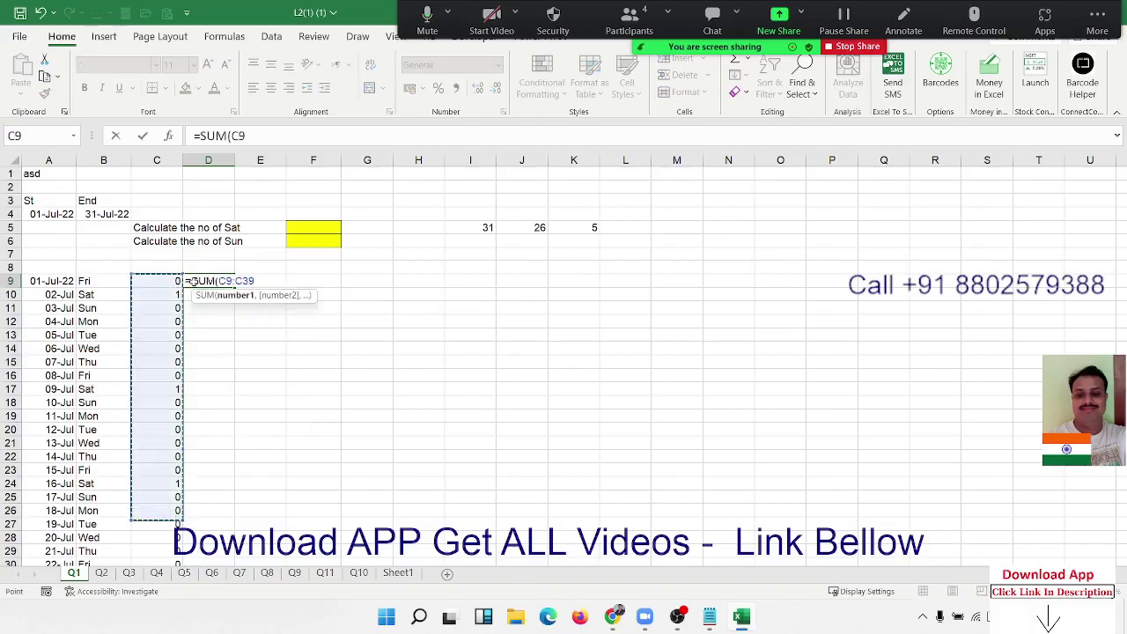
key(Return)
key(Up)
key(Up)
key(Up)
key(Up)
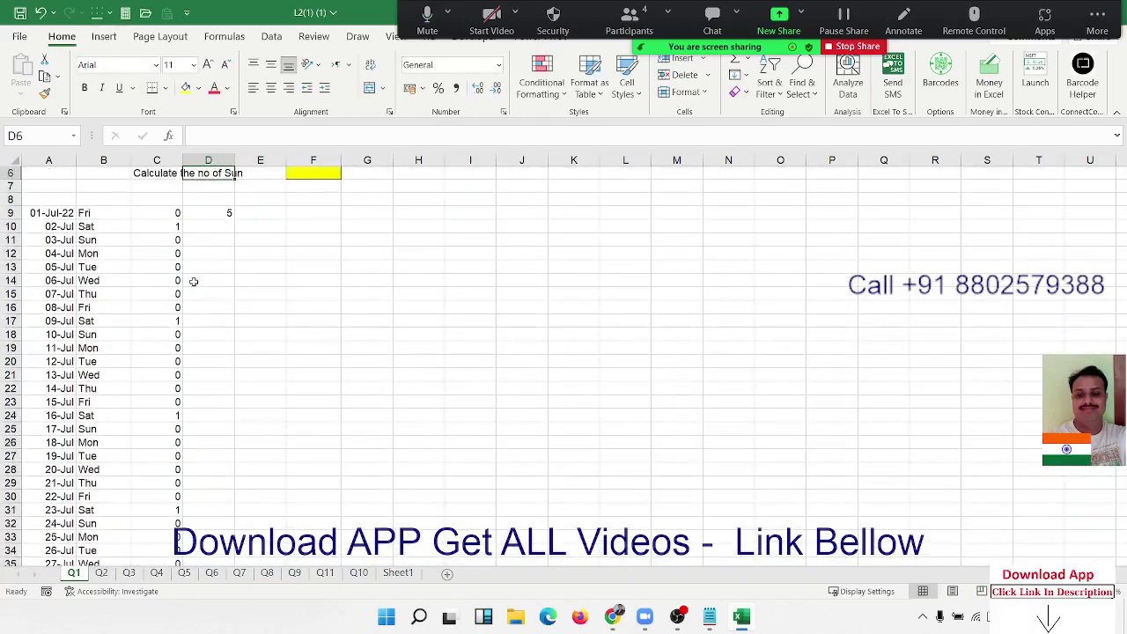
key(Up)
key(Up)
key(Up)
key(Down)
key(Down)
key(Down)
key(Down)
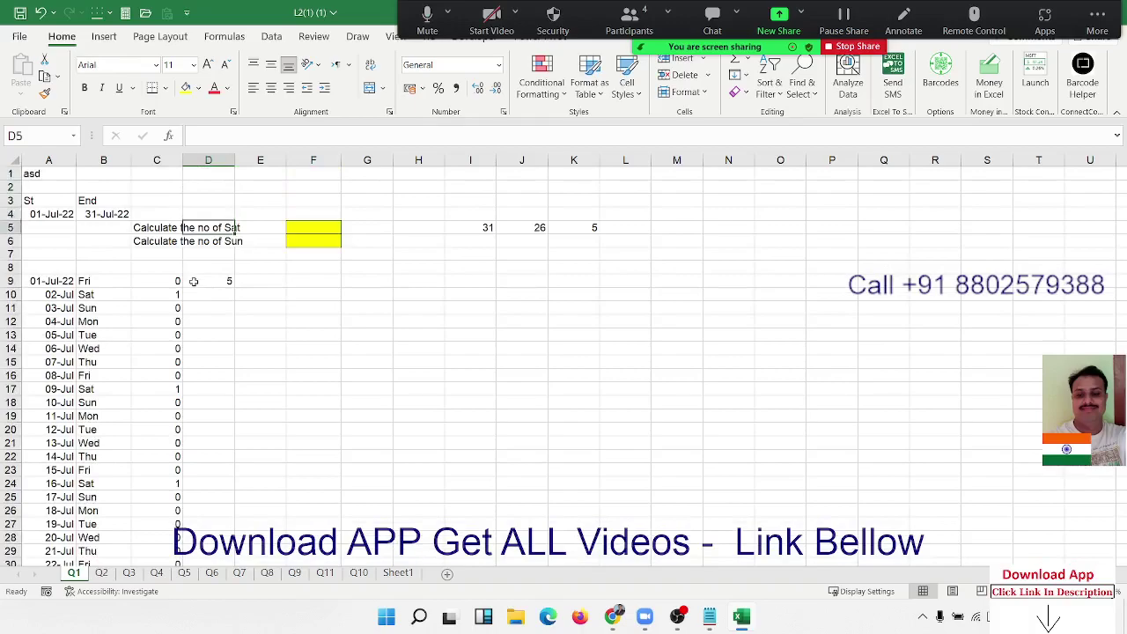
key(Right)
key(Right)
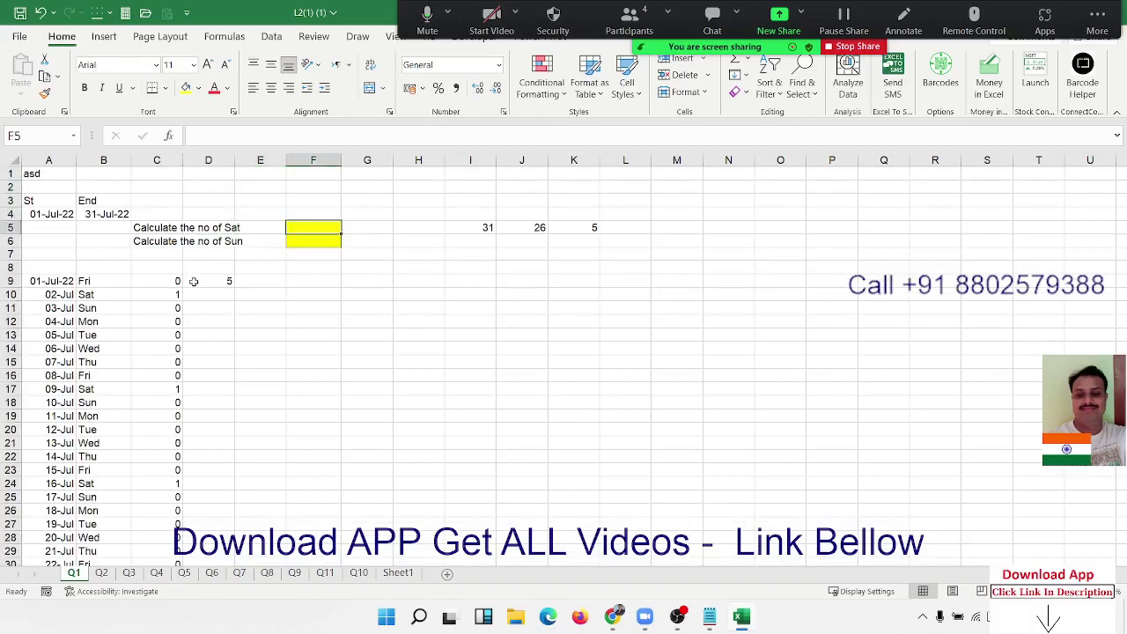
Start F5's formula as =SUM(IF(TEXT(A4+SEQUENCE(, building the nested functions
text(=sum)
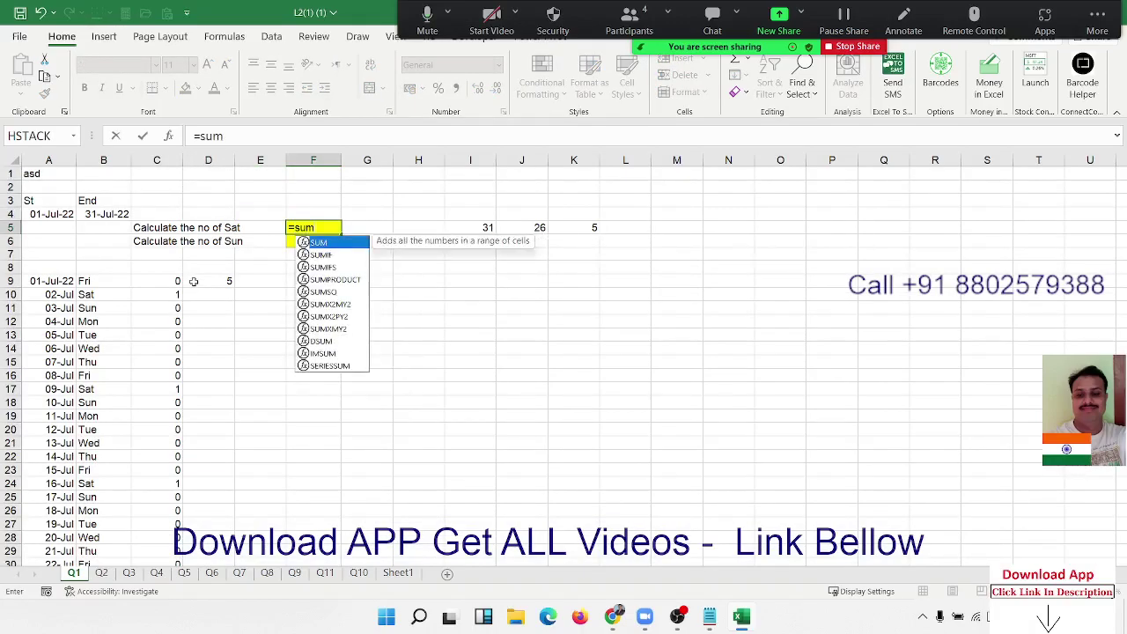
key(Tab)
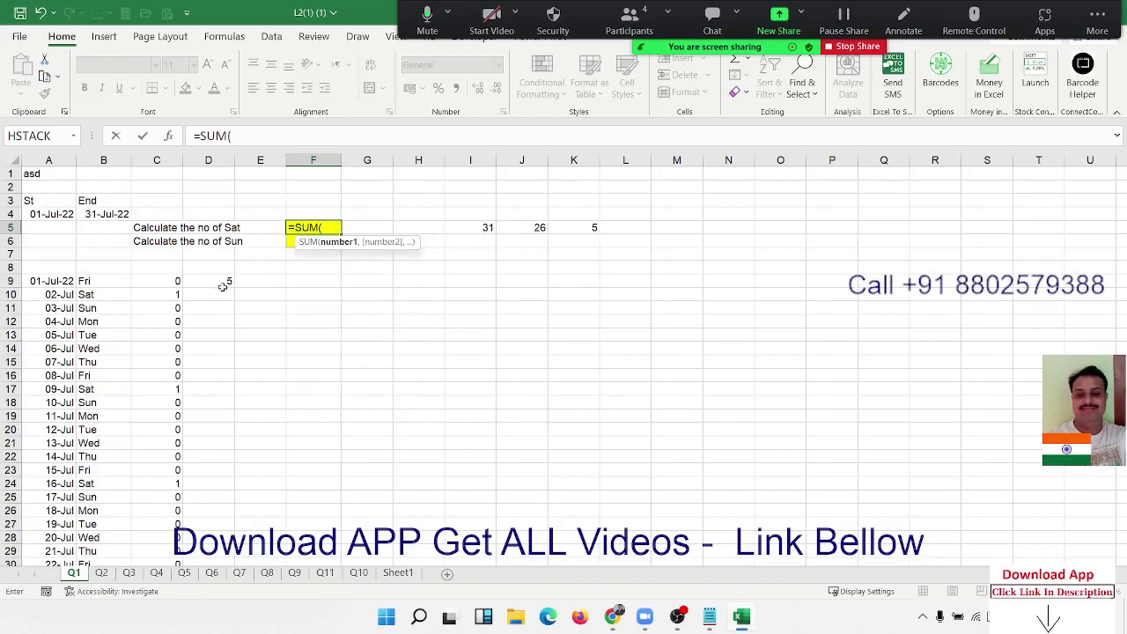
text(if)
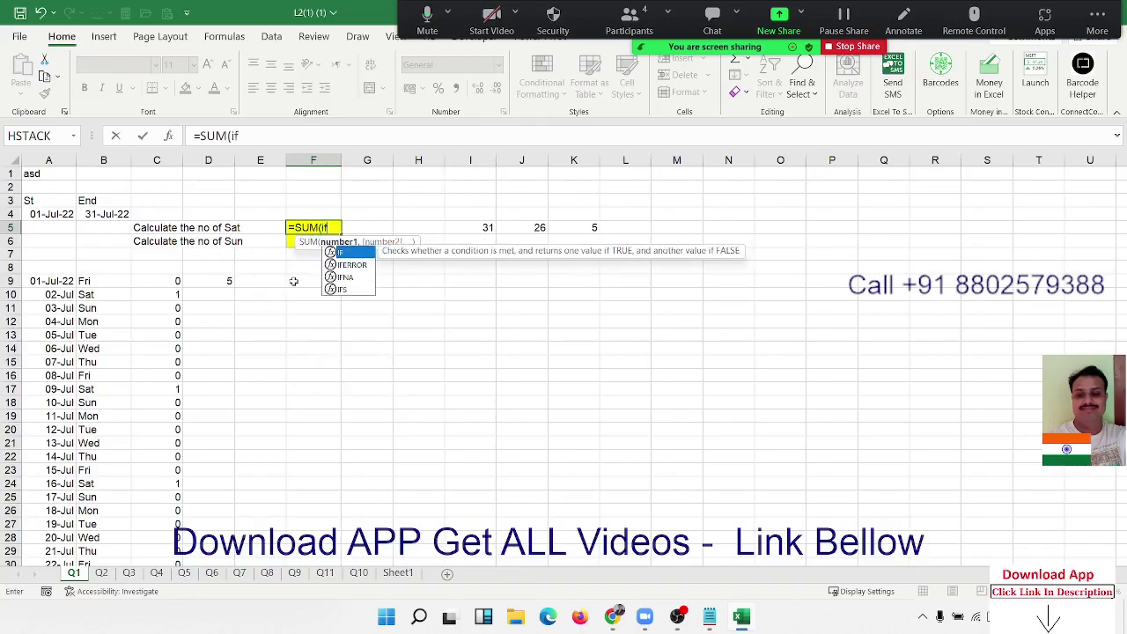
key(Tab)
text(te)
key(Tab)
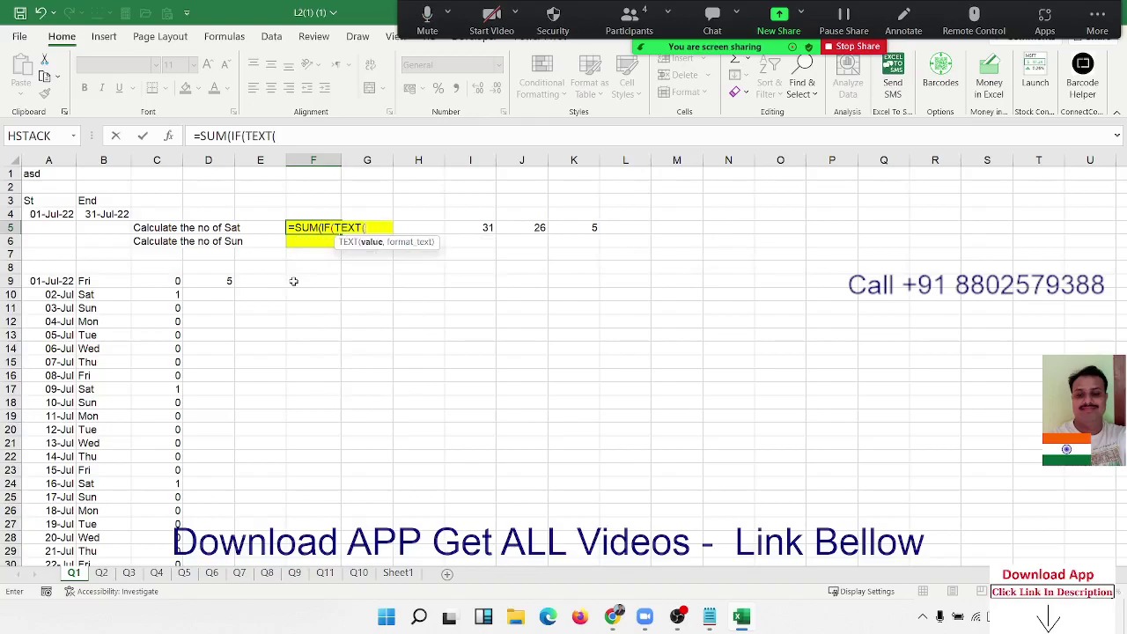
click(32, 215)
text(+)
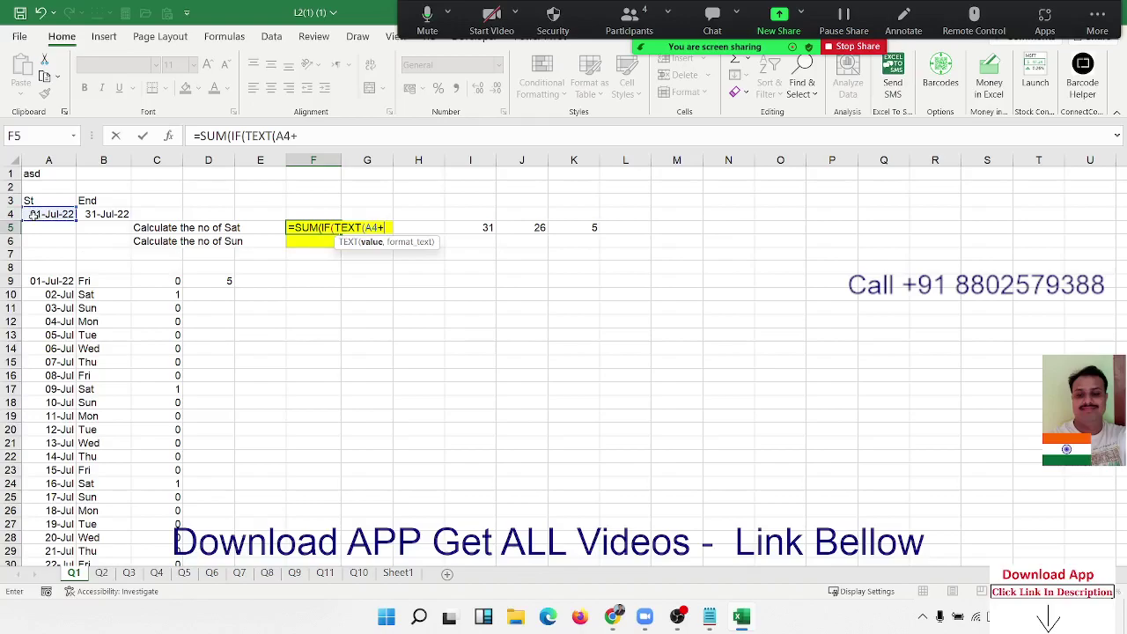
text(se)
key(Down)
key(Down)
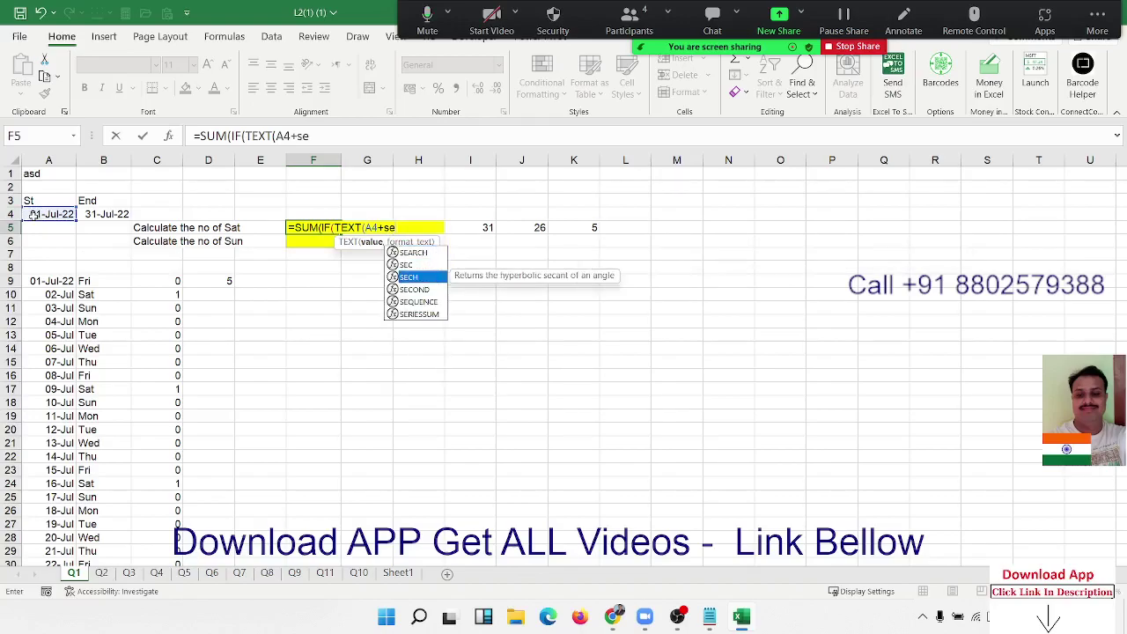
key(Down)
key(Down)
key(Tab)
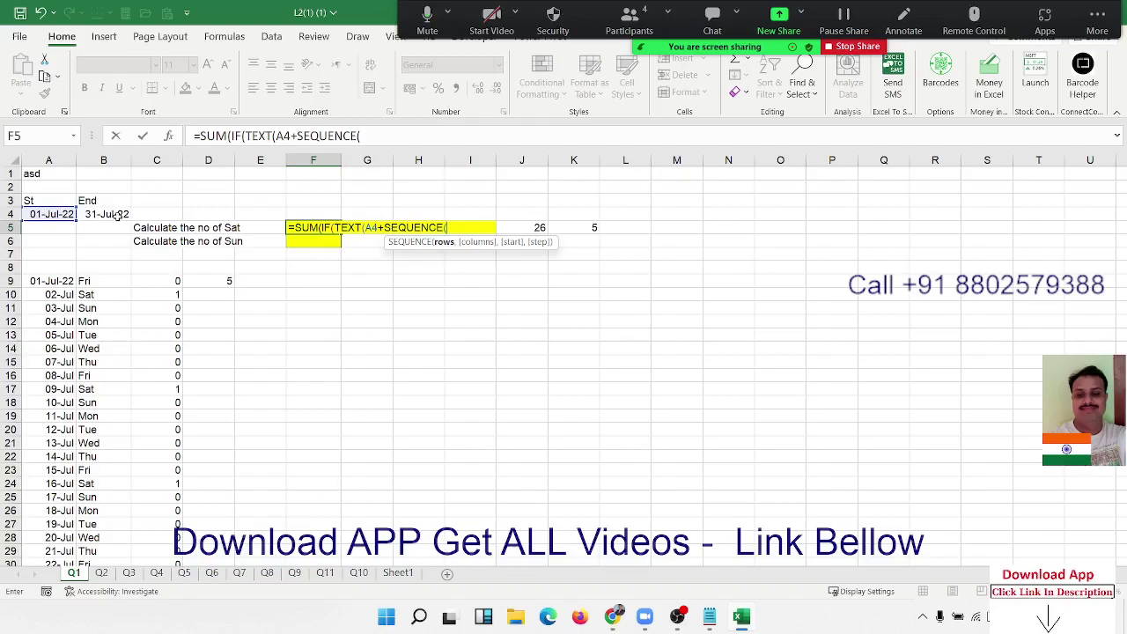
Complete it with B4-A4+1,1,0,1 and the "DDD"="Sat" test, and commit it
click(117, 216)
text(-)
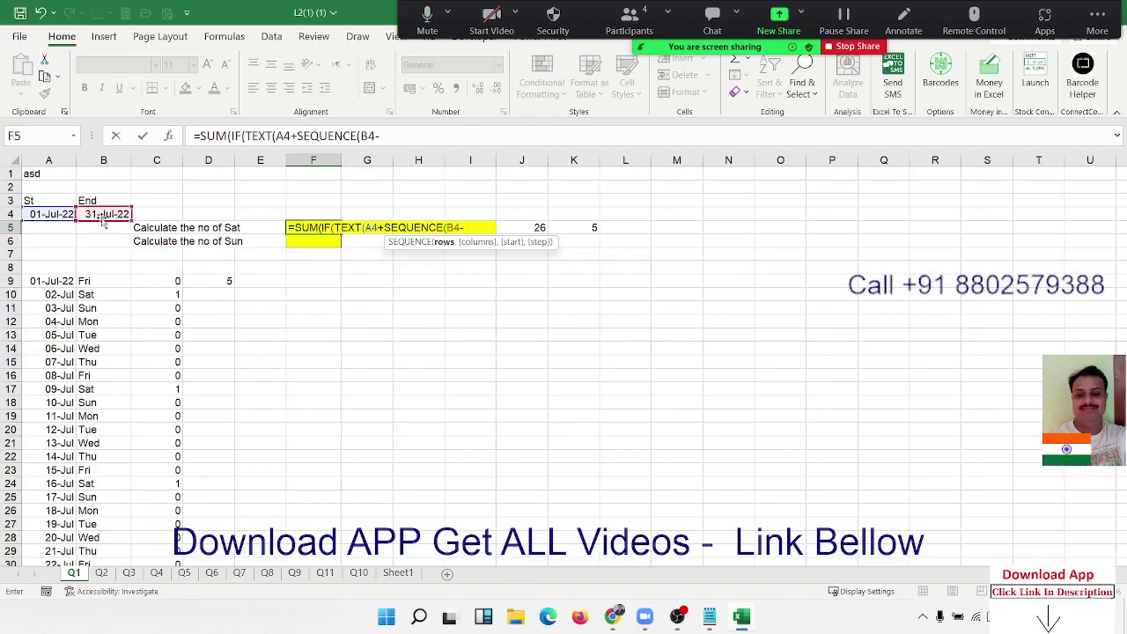
click(42, 214)
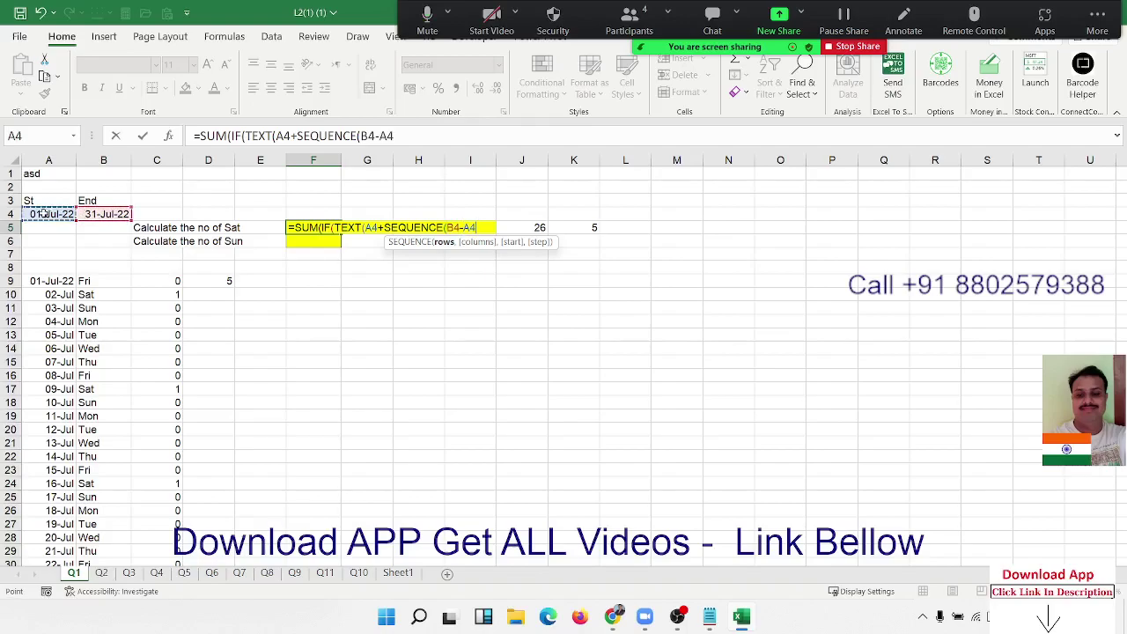
text(+1)
text(,)
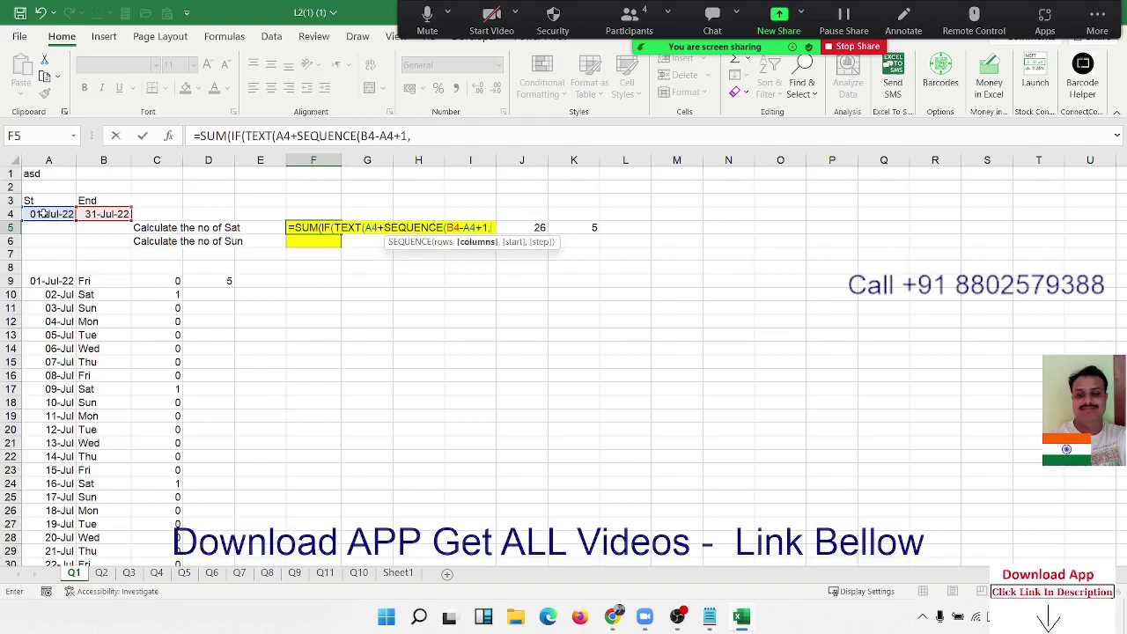
text(1,0)
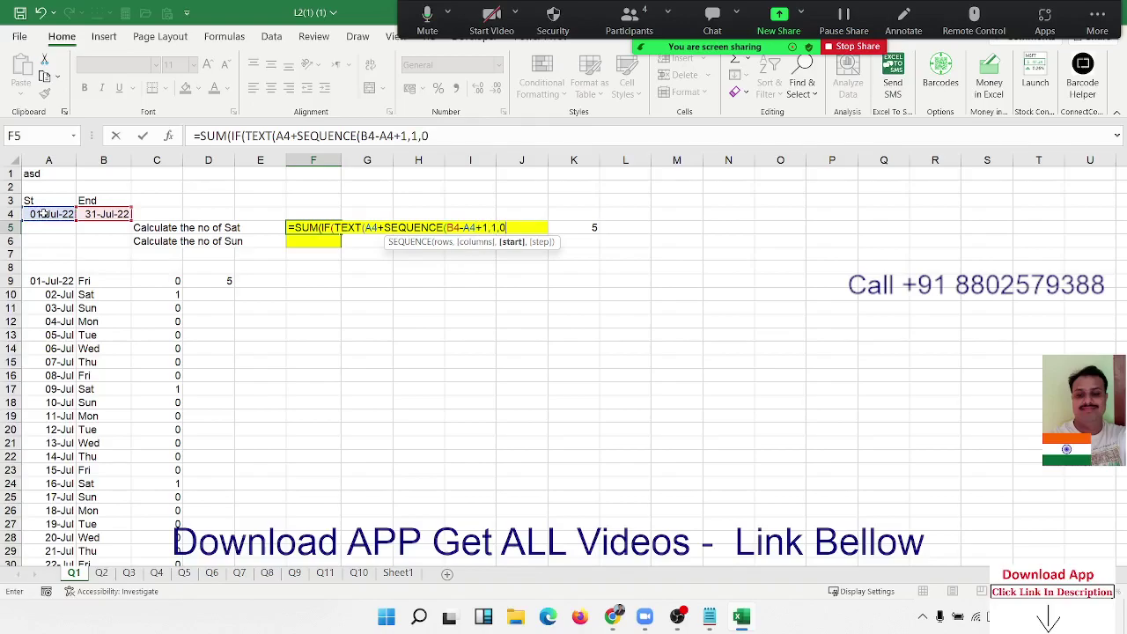
text(,1)
text())
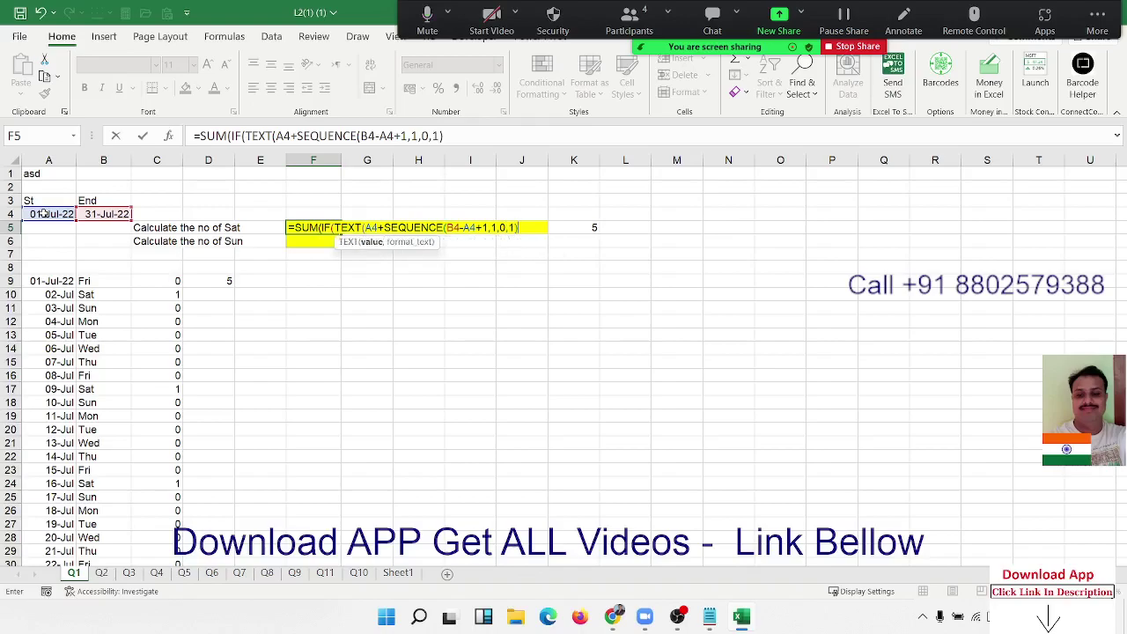
text(,")
text(DDD)
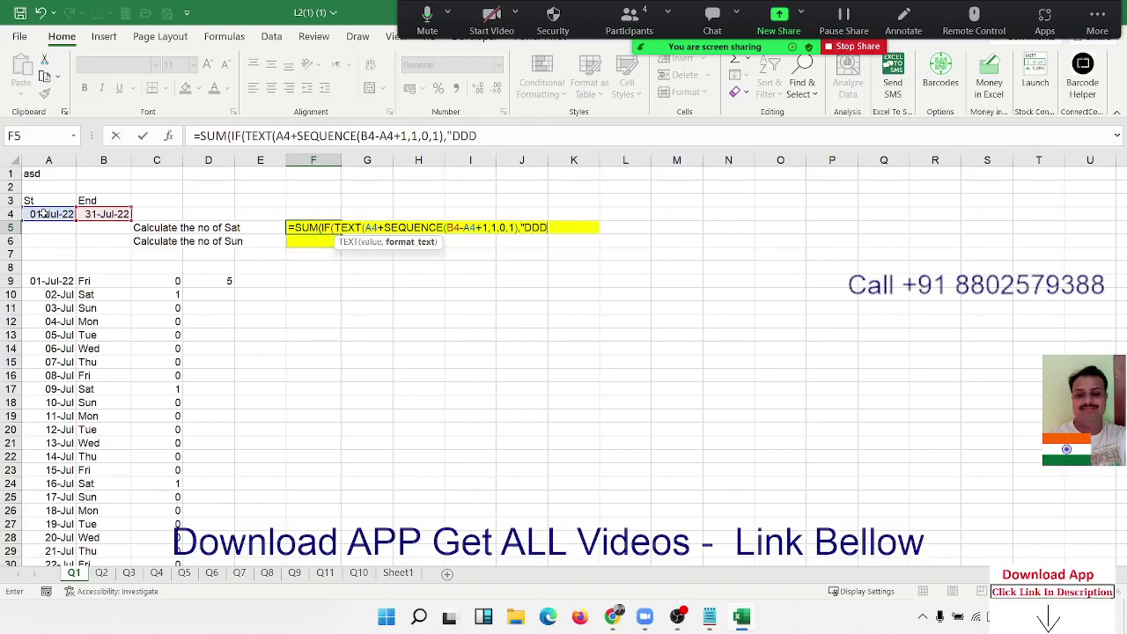
text("))
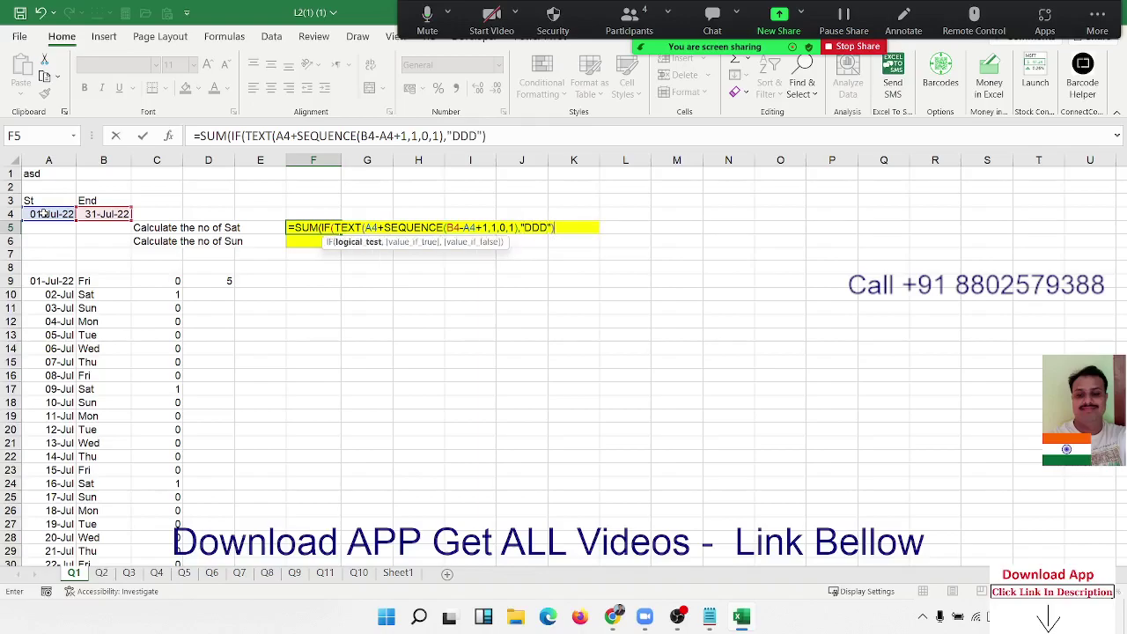
text(="Sat)
text(",1)
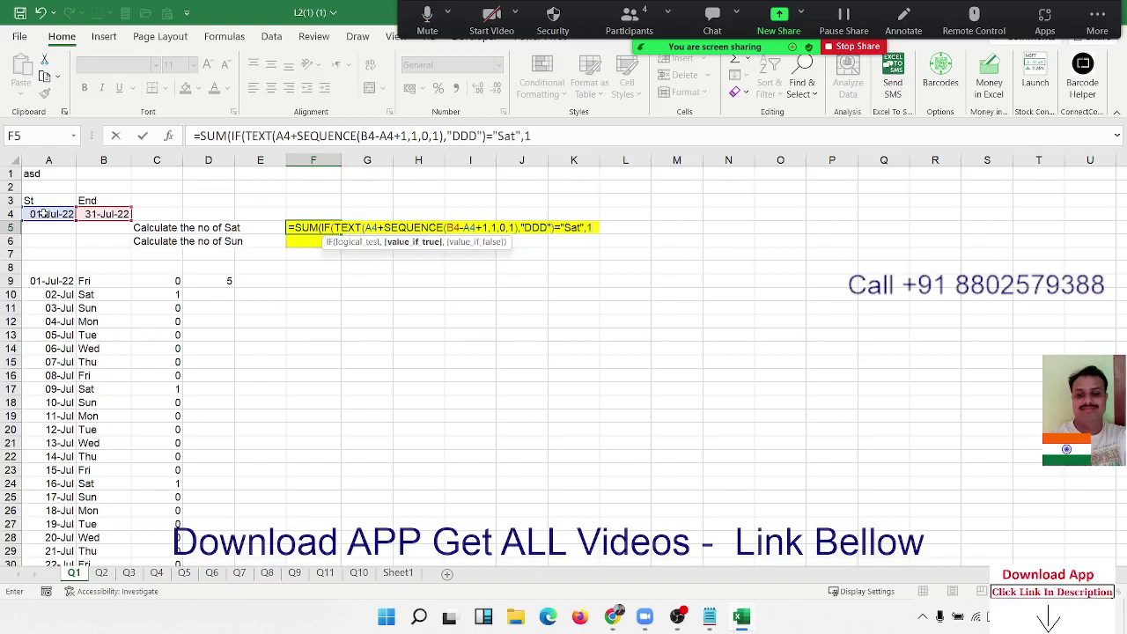
text(,0)
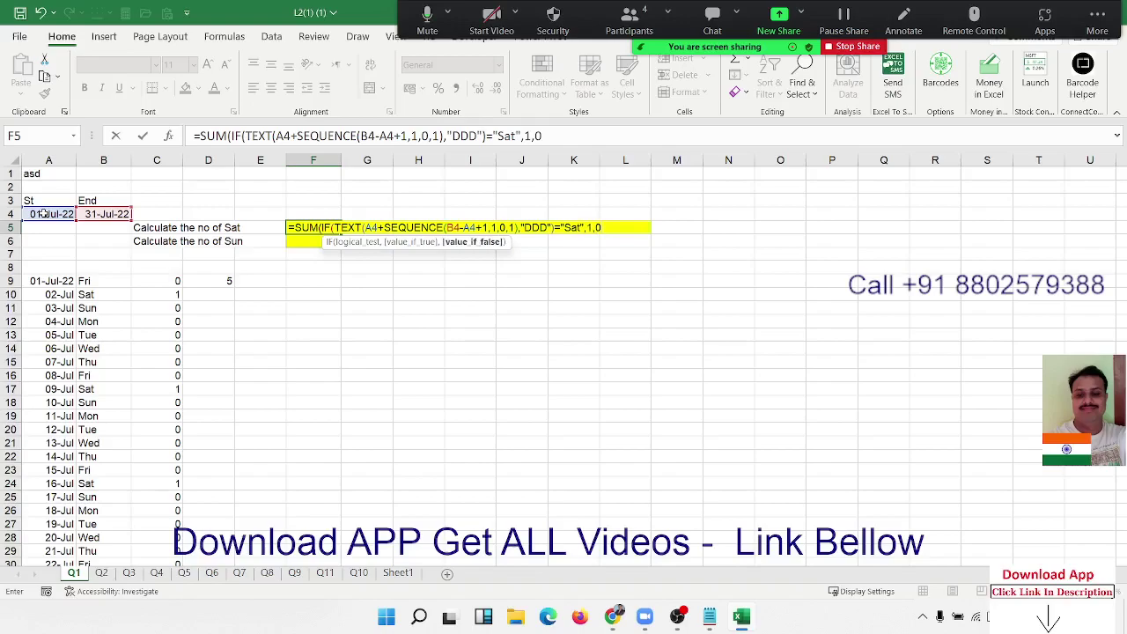
key(Return)
key(Return)
key(Up)
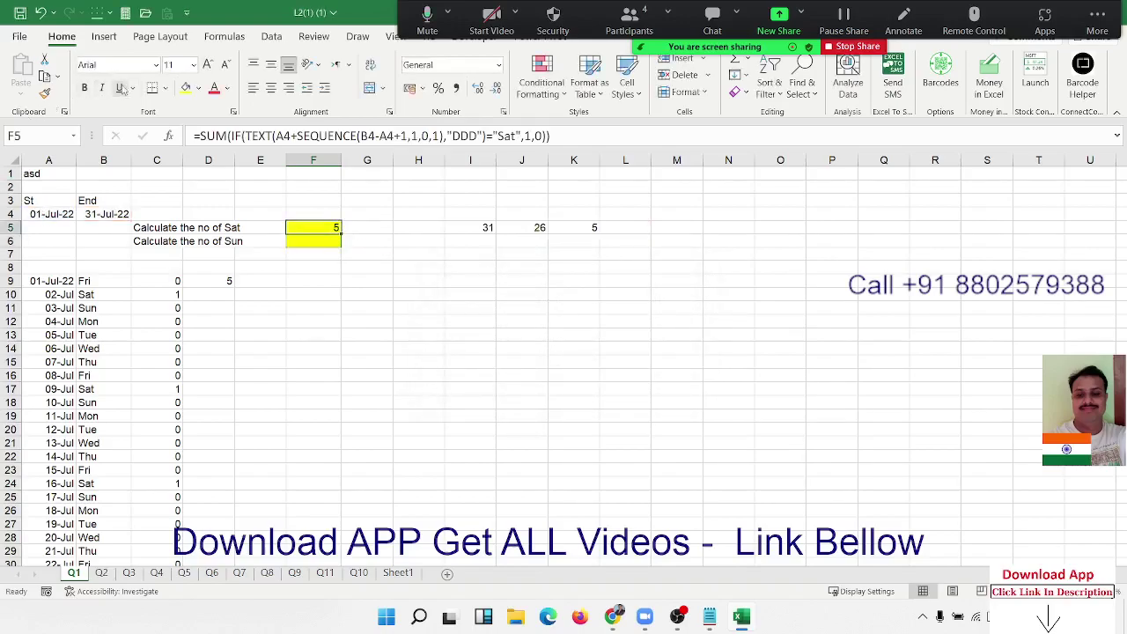
Evaluate F5's formula step by step until the day count reaches 31
click(216, 37)
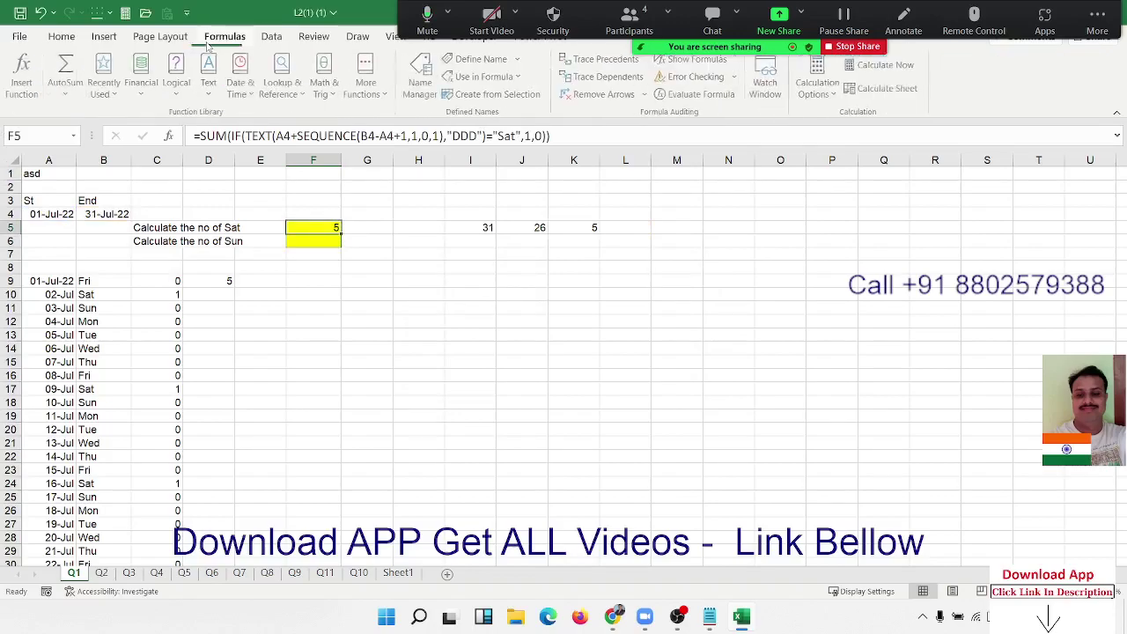
click(676, 103)
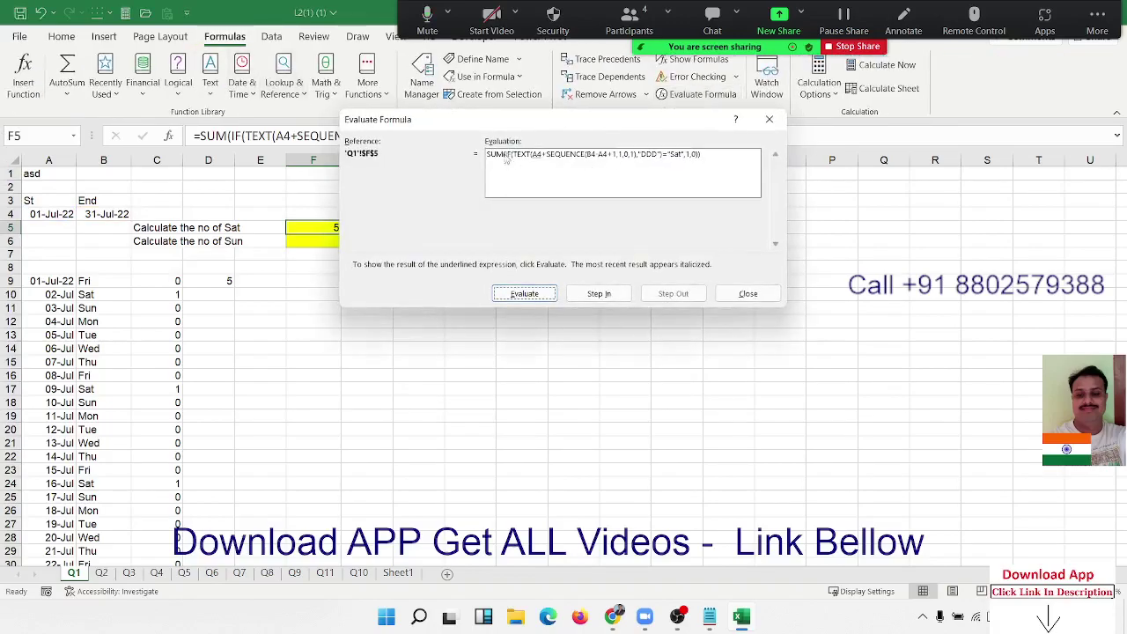
drag(493, 149, 395, 322)
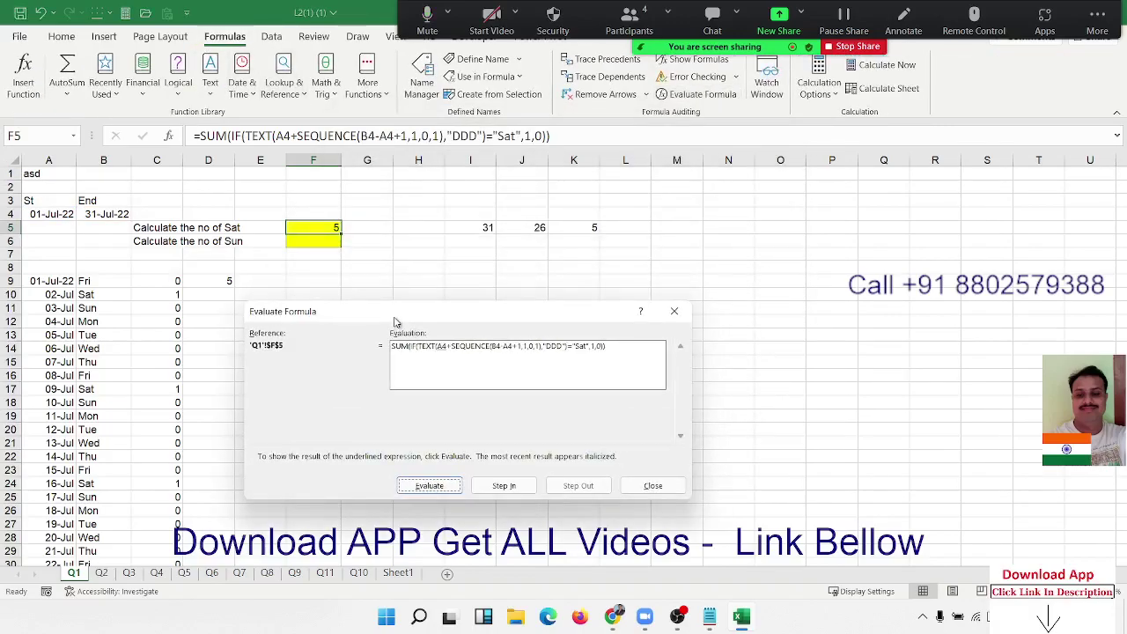
click(428, 486)
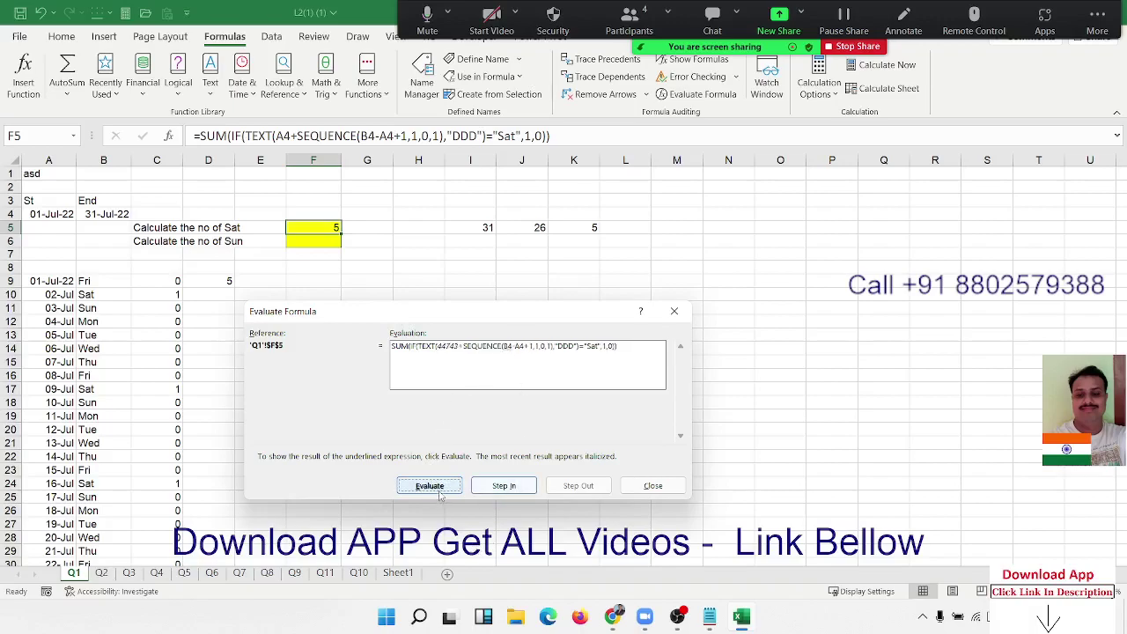
click(439, 489)
click(441, 492)
click(439, 491)
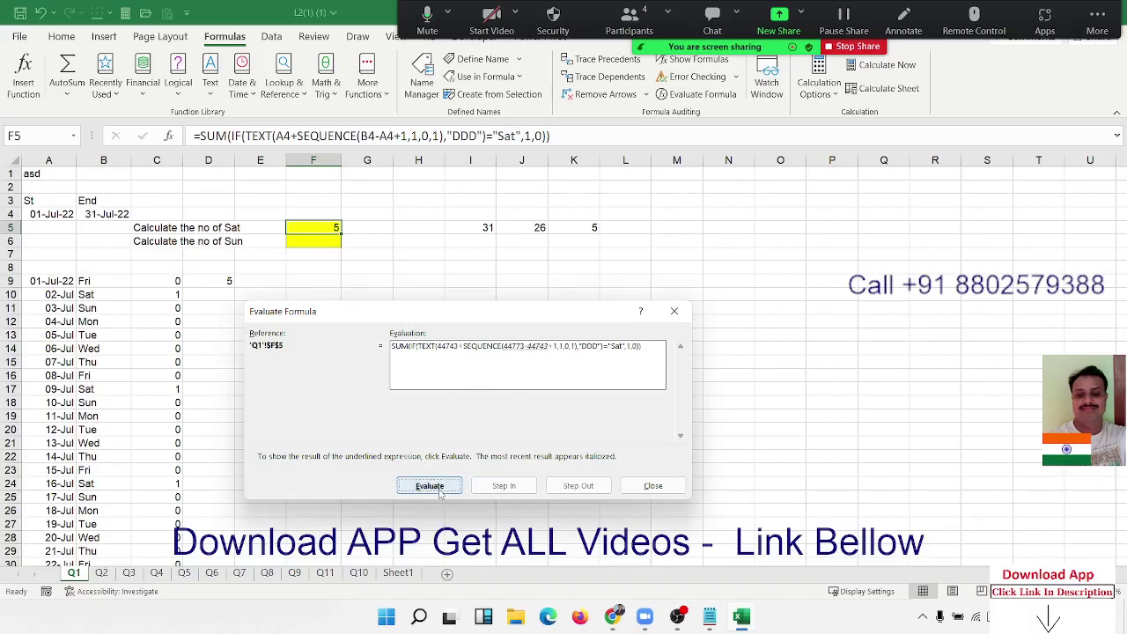
click(439, 493)
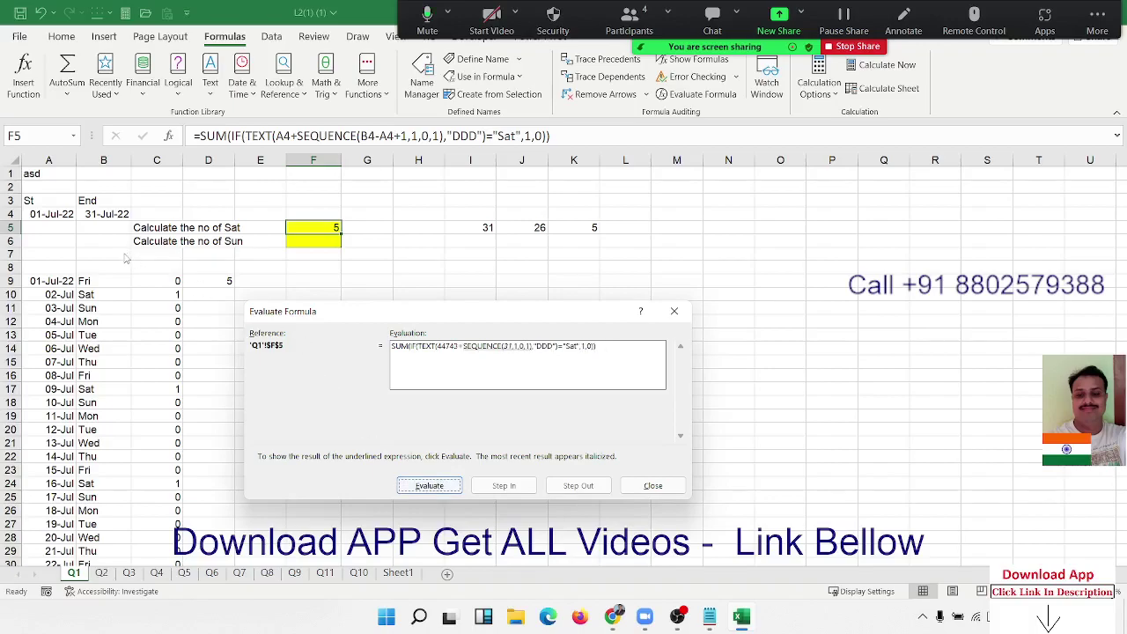
Continue evaluating through the dates, day names and Sat comparison to the result 5, then close
click(458, 487)
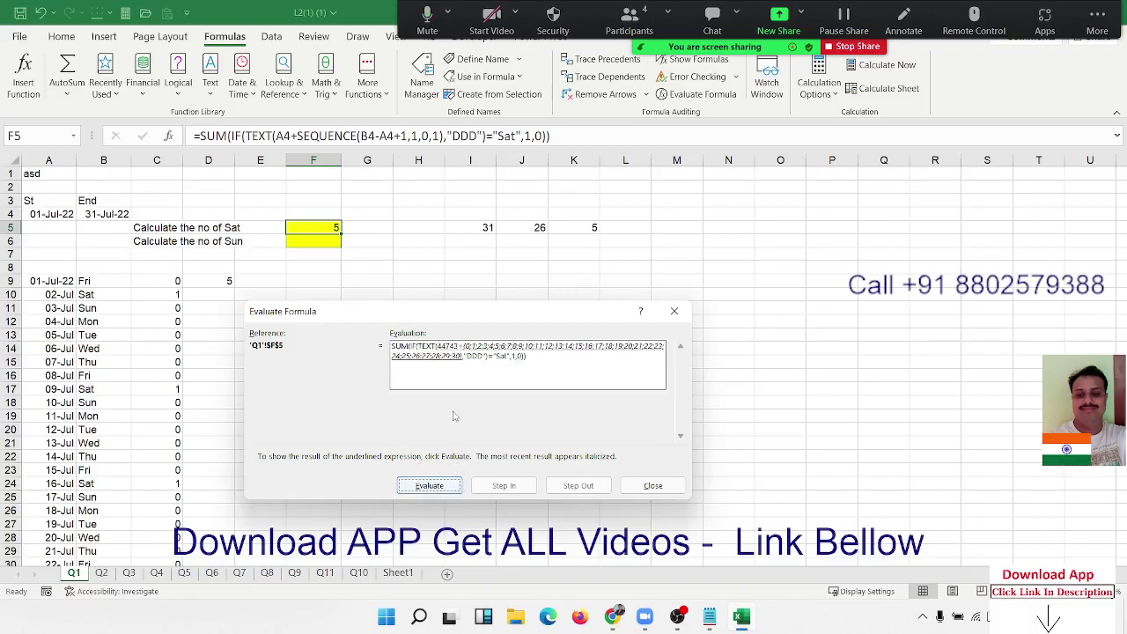
click(428, 486)
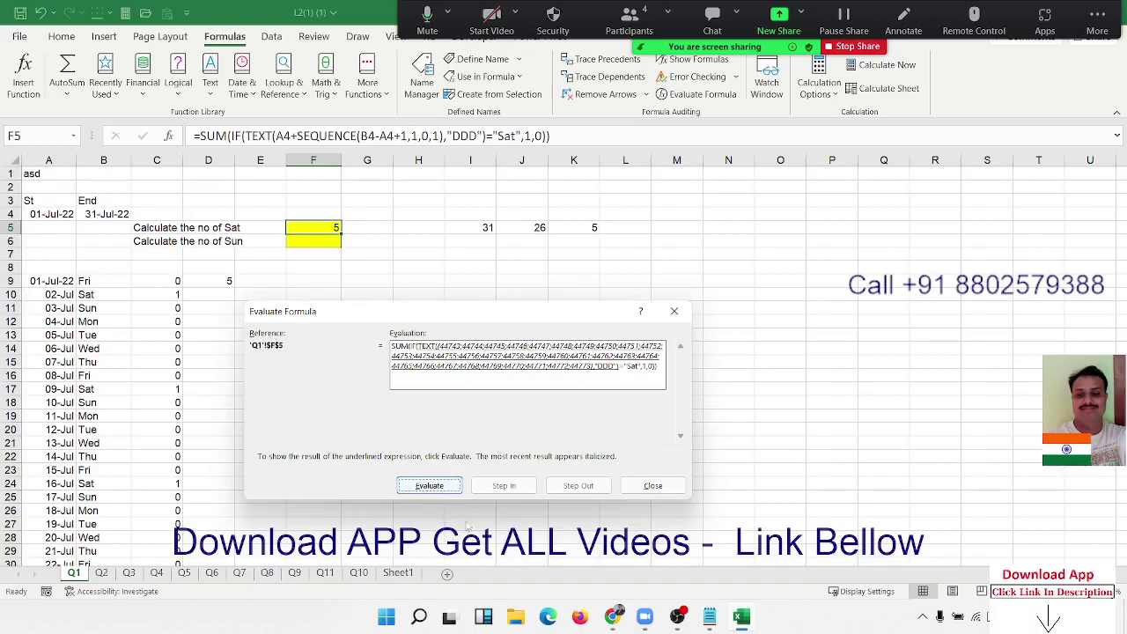
click(441, 488)
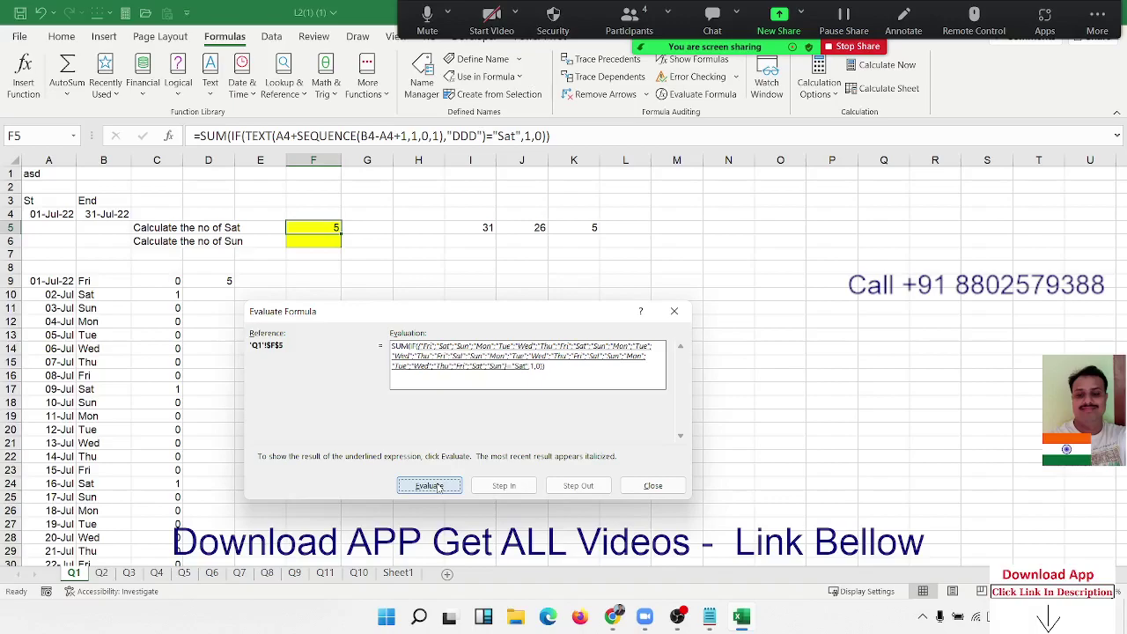
click(438, 489)
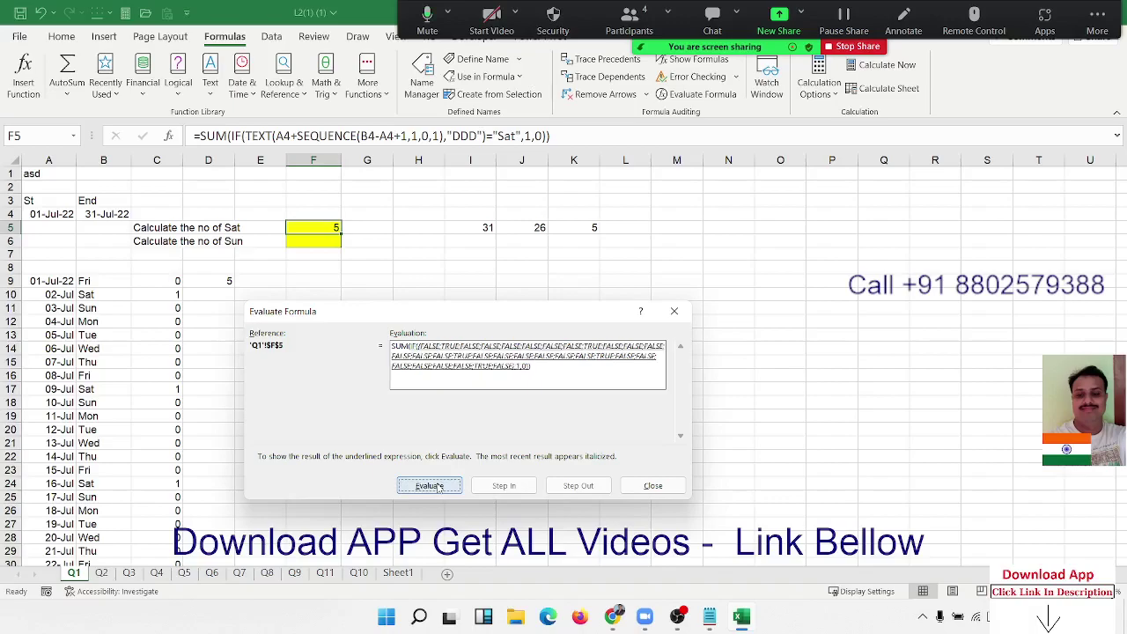
click(438, 489)
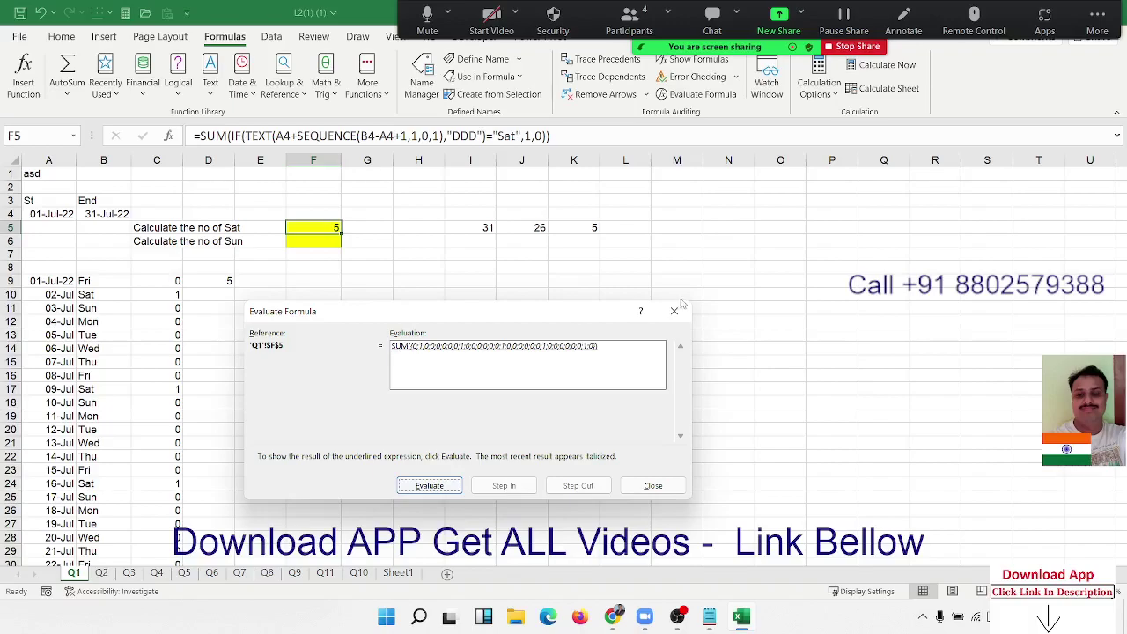
click(419, 485)
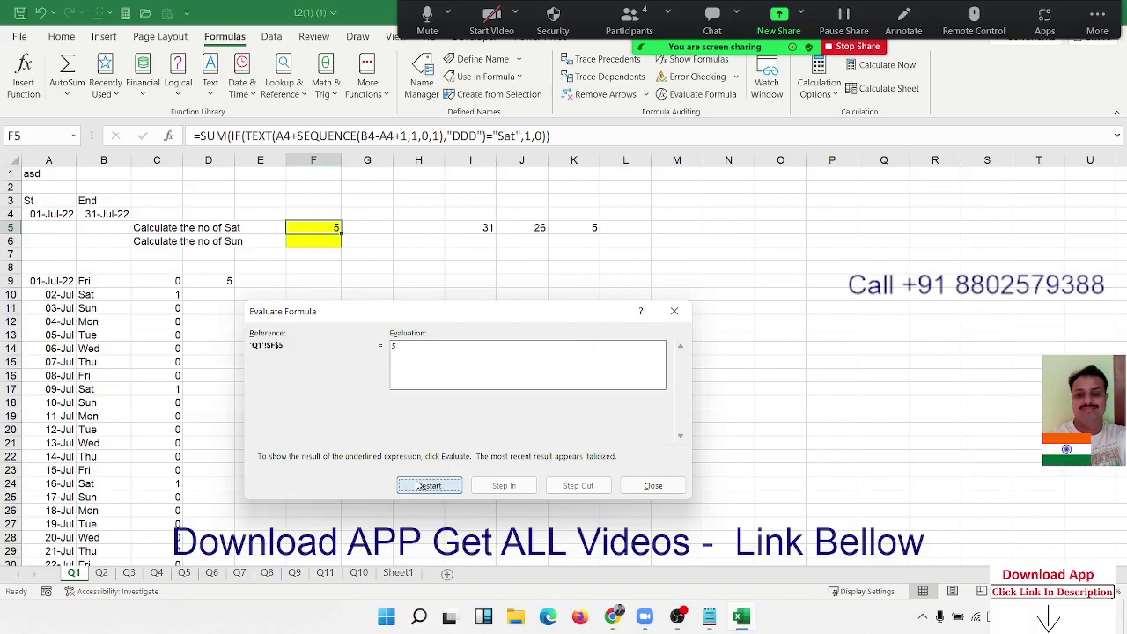
click(664, 488)
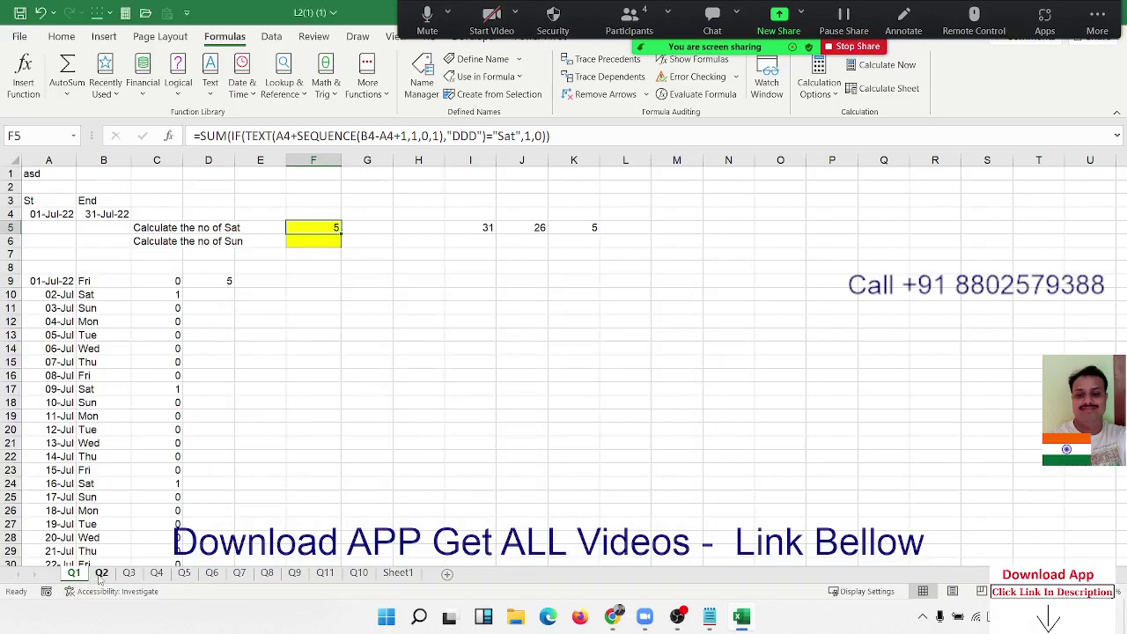
On sheet Q2, clear the helper data in A8:E and H8:L14
click(101, 573)
click(72, 267)
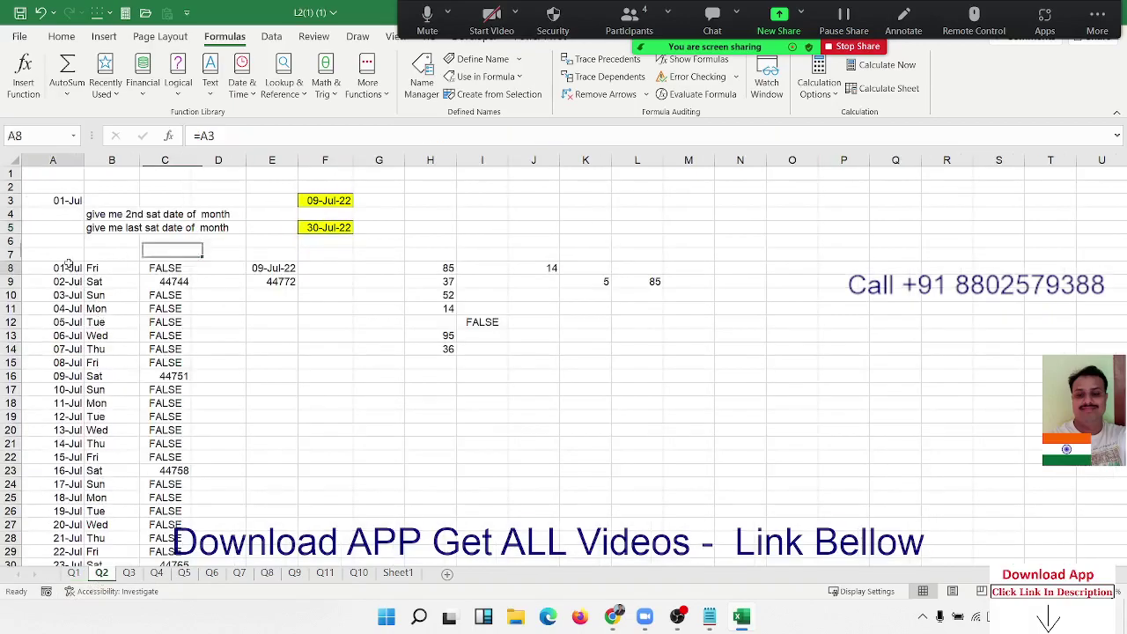
key(shift+Right)
key(shift+Right)
key(shift+Right)
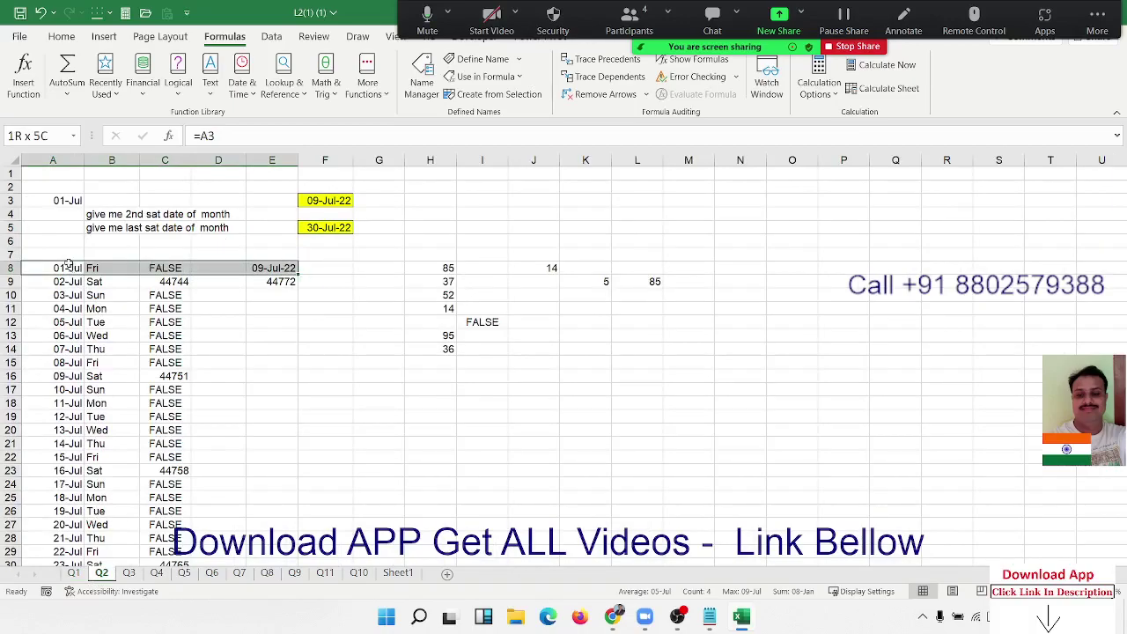
key(ctrl+shift+Down)
key(Delete)
scroll(70, 265, up, 3)
key(Right)
key(Right)
key(Right)
key(Right)
key(Right)
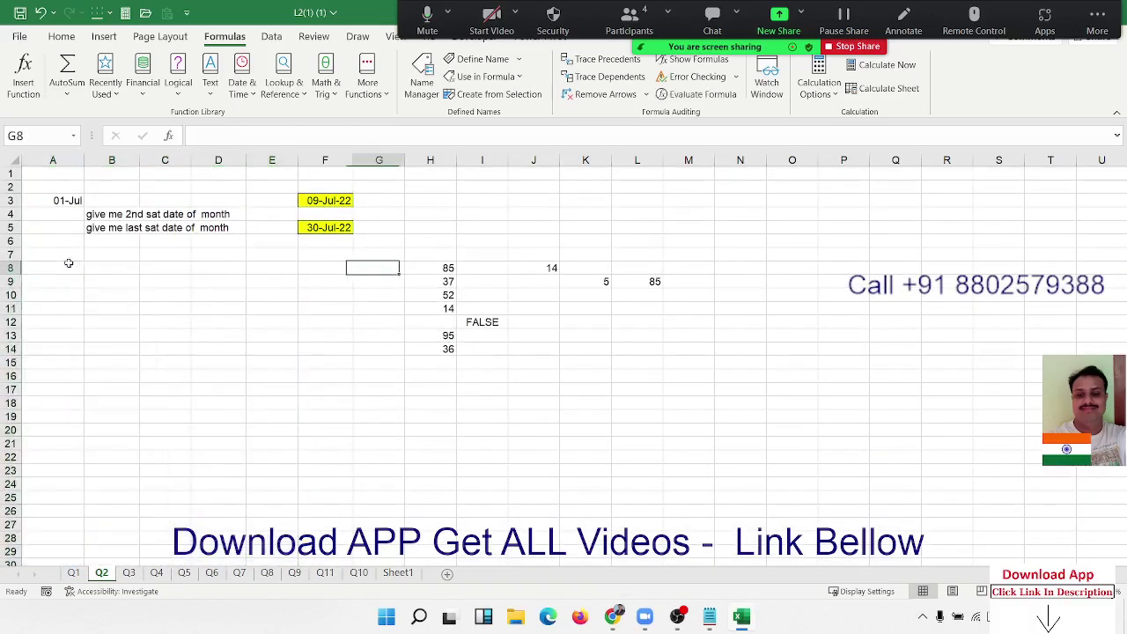
key(Right)
key(shift+Right)
key(shift+Right)
key(shift+Right)
key(shift+Right)
key(shift+Down)
key(shift+Down)
key(shift+Down)
key(shift+Down)
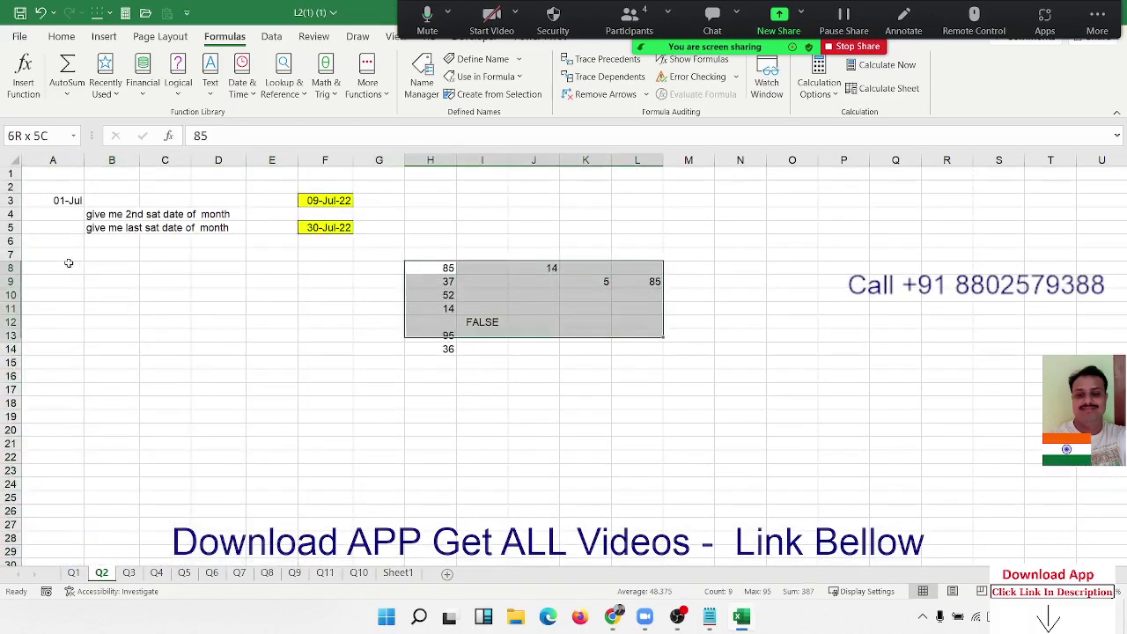
key(shift+Down)
key(Delete)
Clear the last-Saturday and 2nd-Saturday answer cells F5 and F3
key(Left)
key(Left)
key(Left)
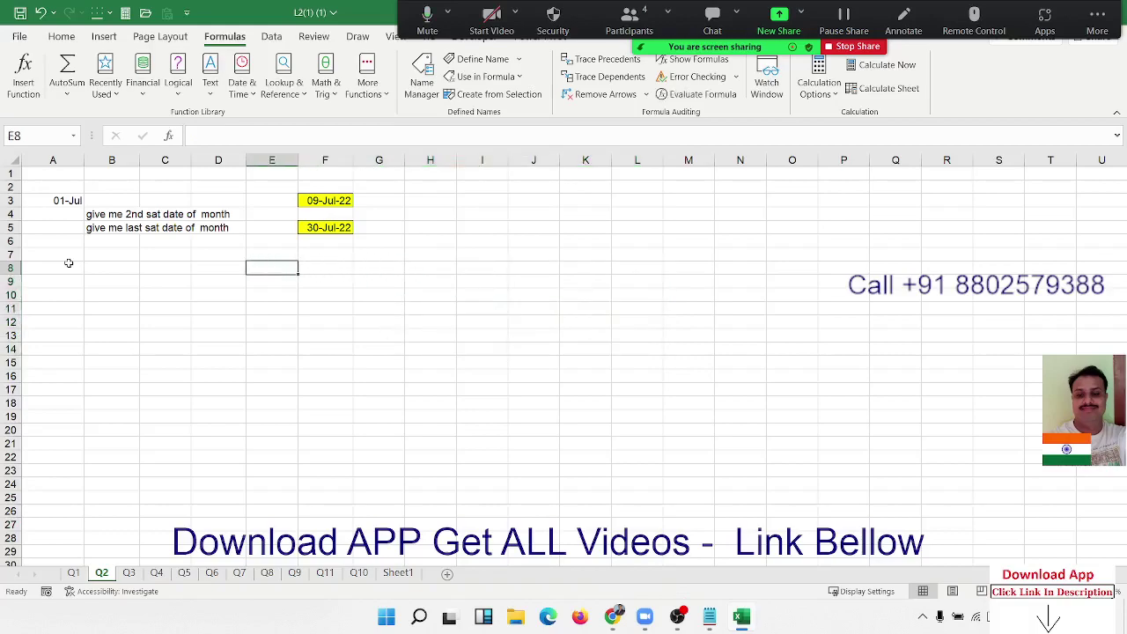
key(Up)
key(Up)
key(Up)
key(Right)
key(Delete)
key(Up)
key(Up)
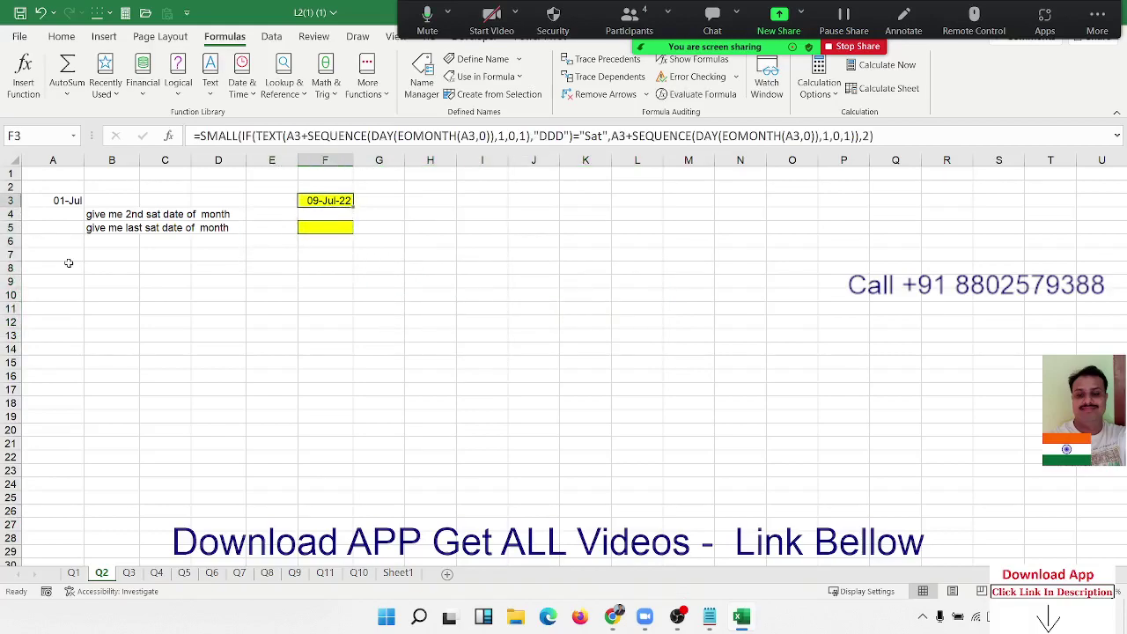
key(Delete)
key(Down)
key(Down)
key(Down)
key(Down)
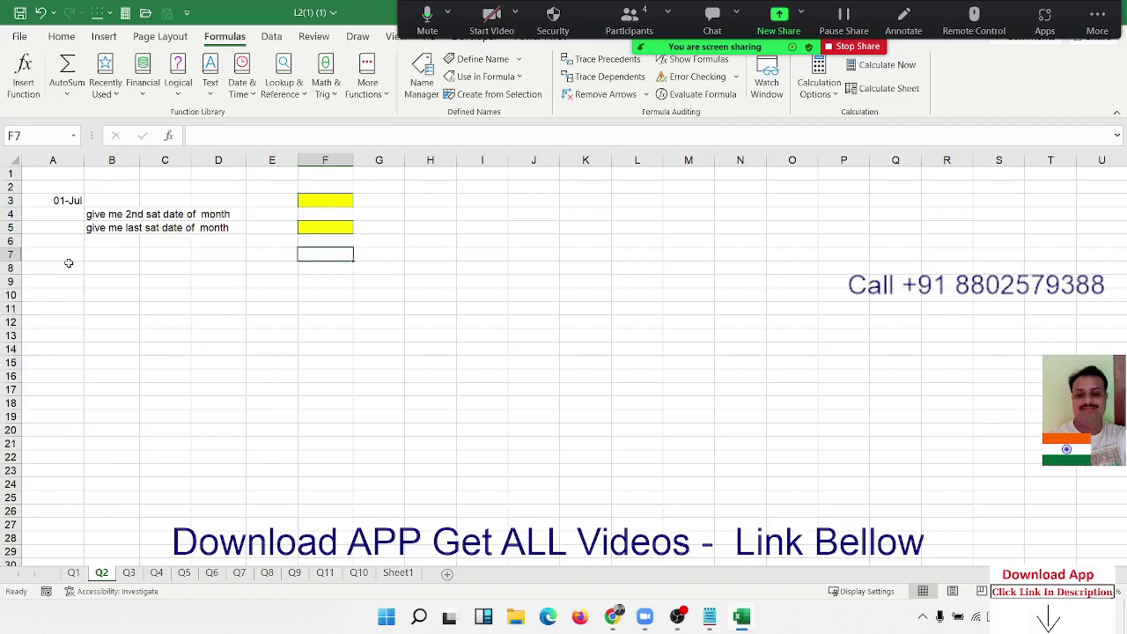
Change the start date in A3 to 01-Sep
key(Left)
key(Left)
key(Left)
key(Left)
key(Left)
key(Up)
key(Up)
key(Up)
key(Up)
key(Up)
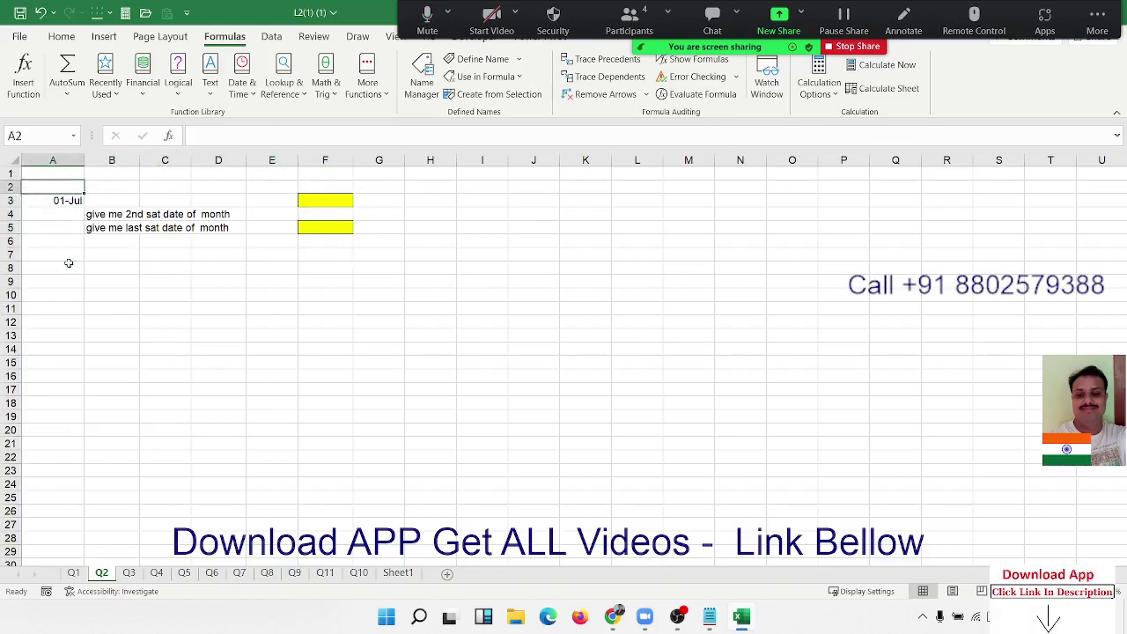
key(Down)
text(1/8)
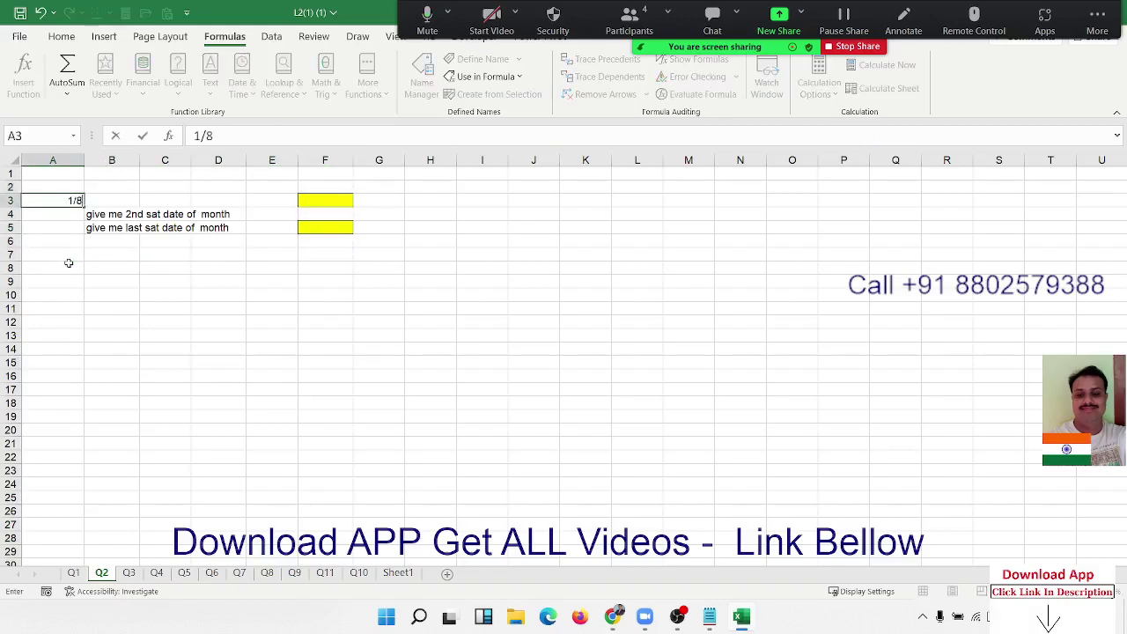
key(Return)
key(Up)
text(1/)
text(9)
key(Return)
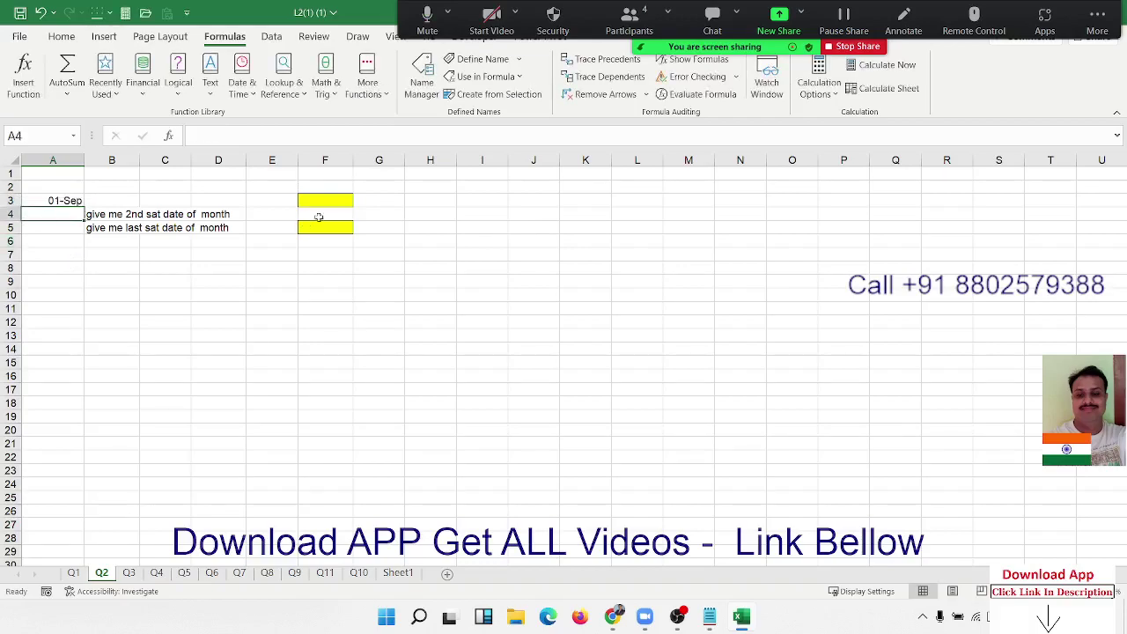
click(629, 18)
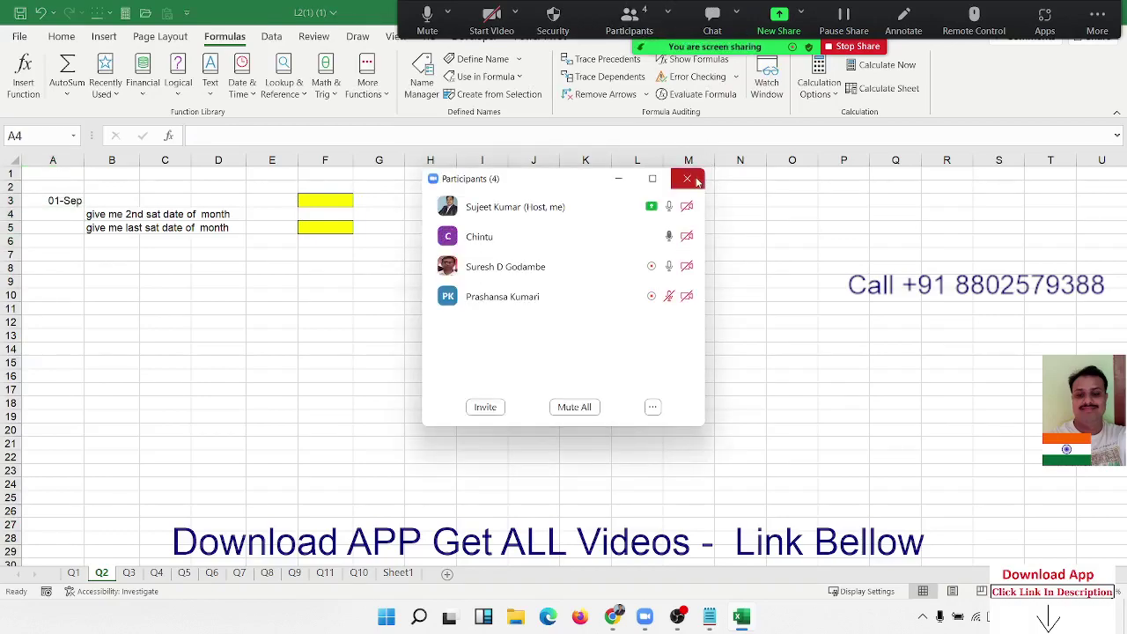
click(687, 179)
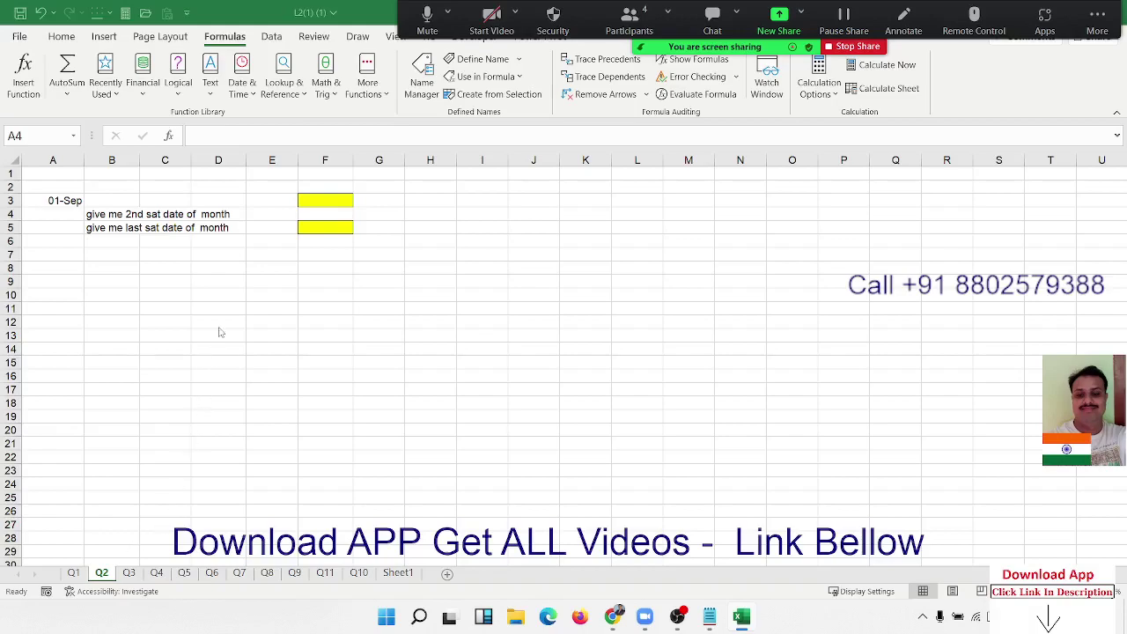
Begin a ROW formula in D10, backing out a mistaken INDEX attempt
click(215, 294)
text(=)
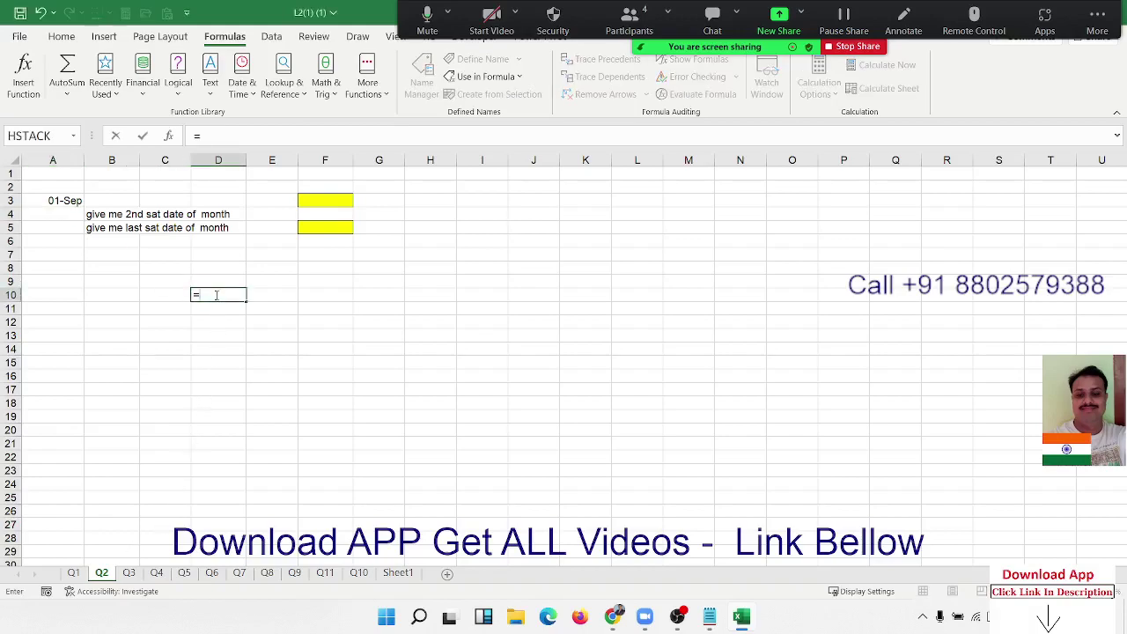
text(row)
key(Tab)
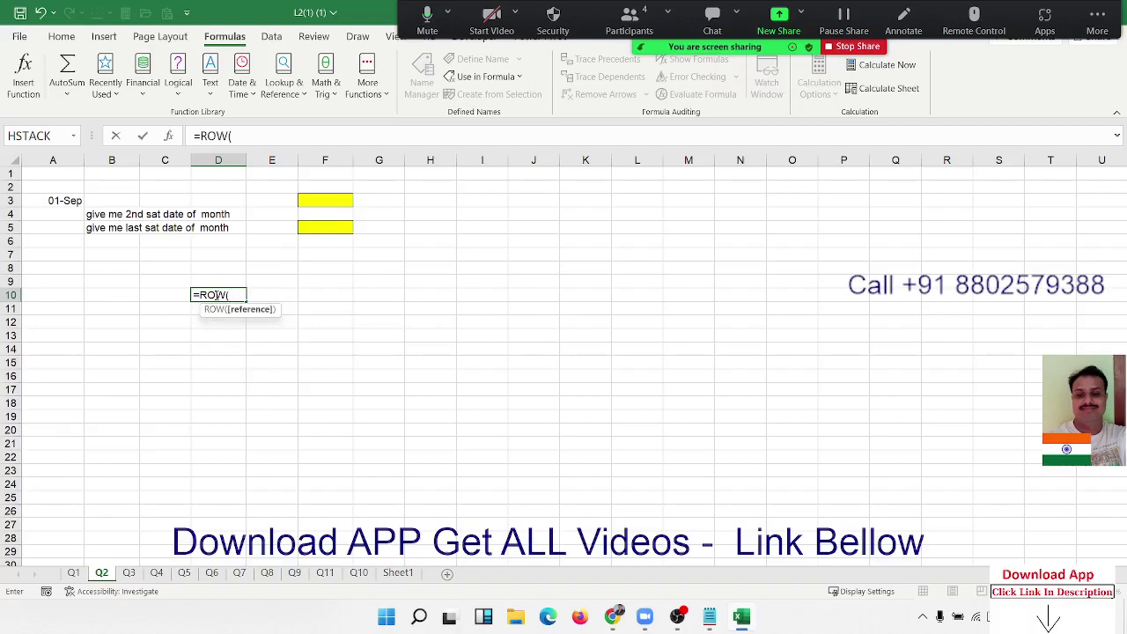
text(1)
key(BackSpace)
text(in)
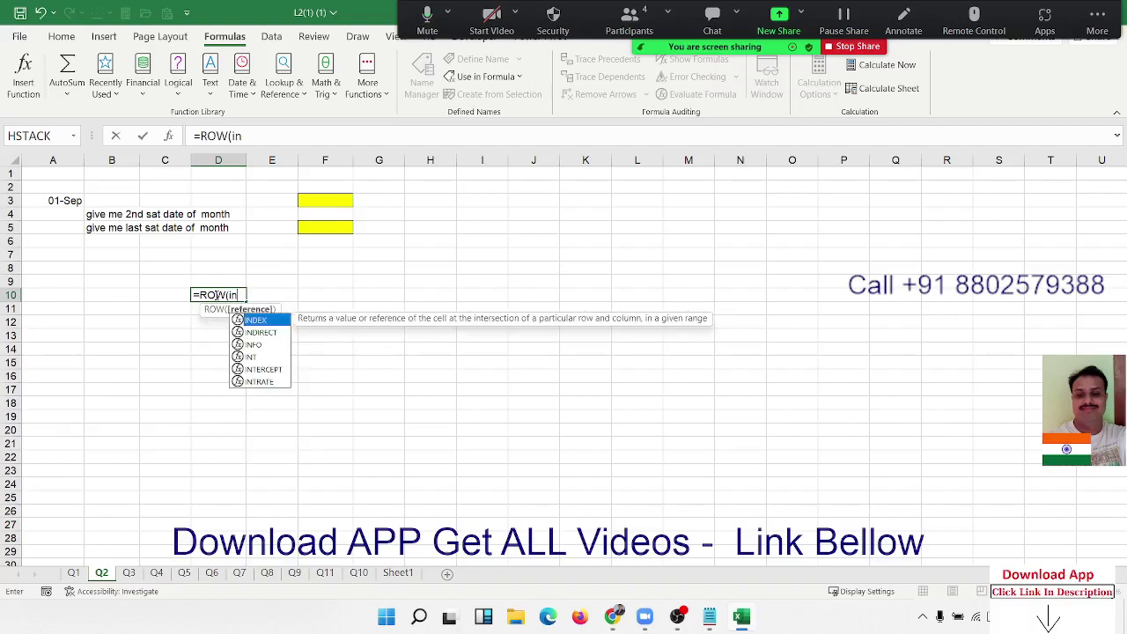
key(Tab)
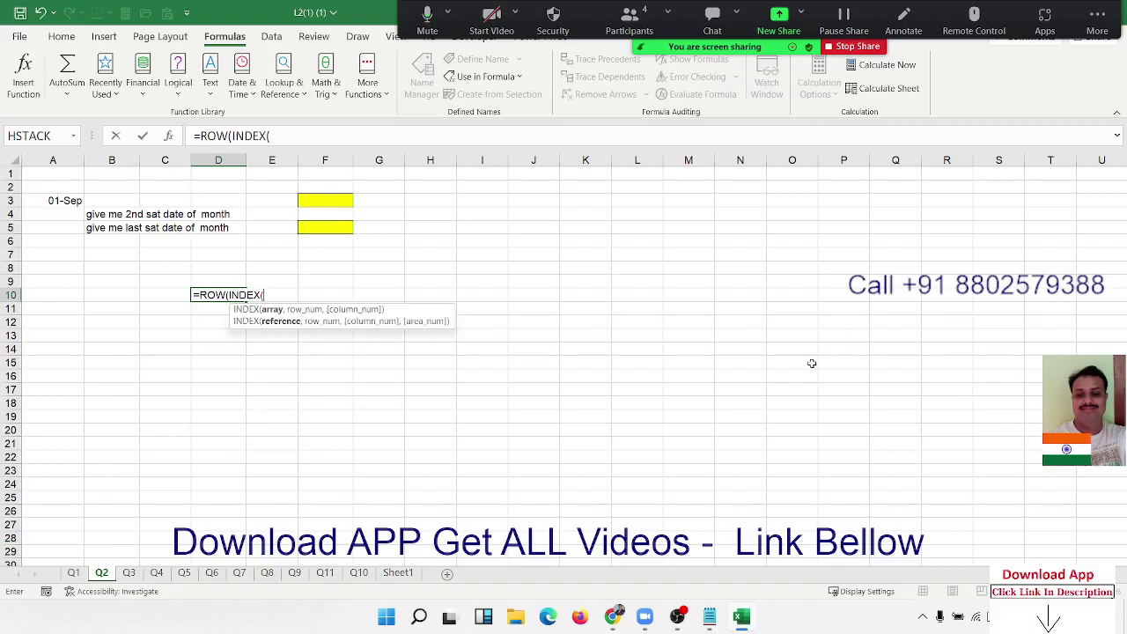
text("0)
text(:)
key(BackSpace)
key(BackSpace)
key(BackSpace)
text(:)
text("&)
text(3)
text(1)
key(BackSpace)
key(BackSpace)
key(BackSpace)
key(BackSpace)
key(BackSpace)
key(BackSpace)
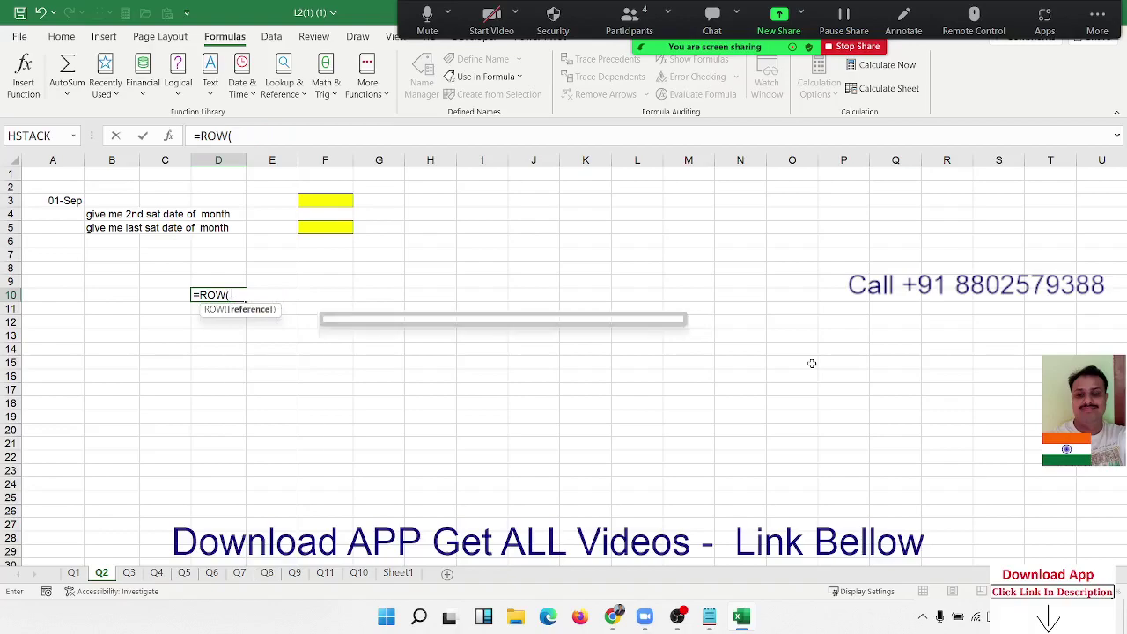
Complete D10 as =ROW(INDIRECT("1:"&31)) and check the 1 to 31 spill
text(ind)
key(Down)
key(Tab)
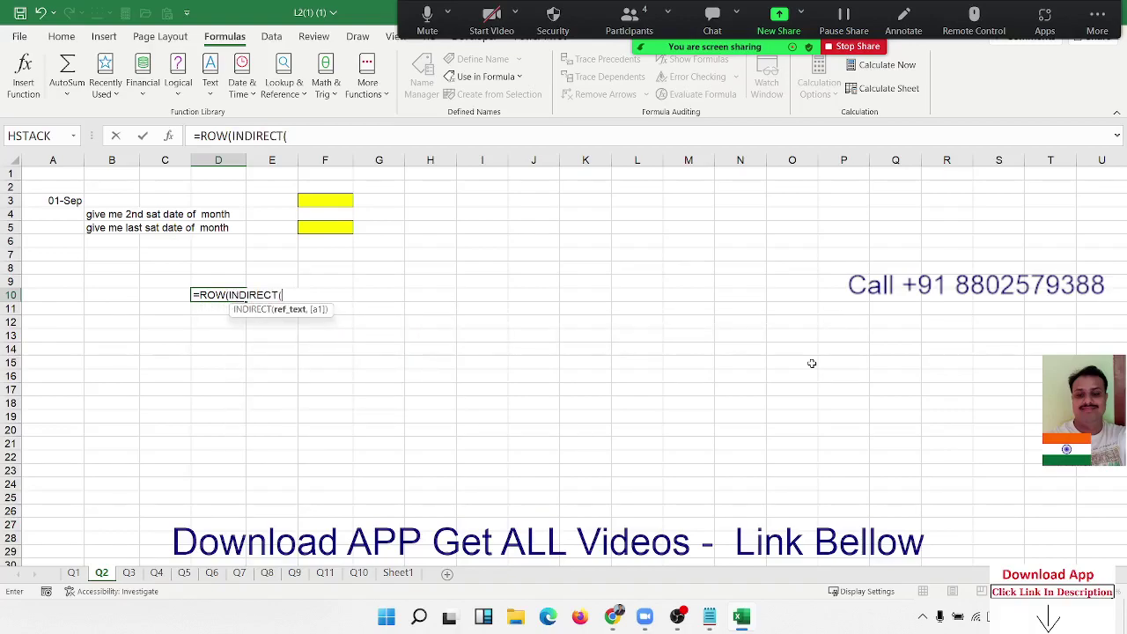
text(1)
key(BackSpace)
text(")
text(1:")
text(&)
text(31)
text()))
key(Return)
key(Return)
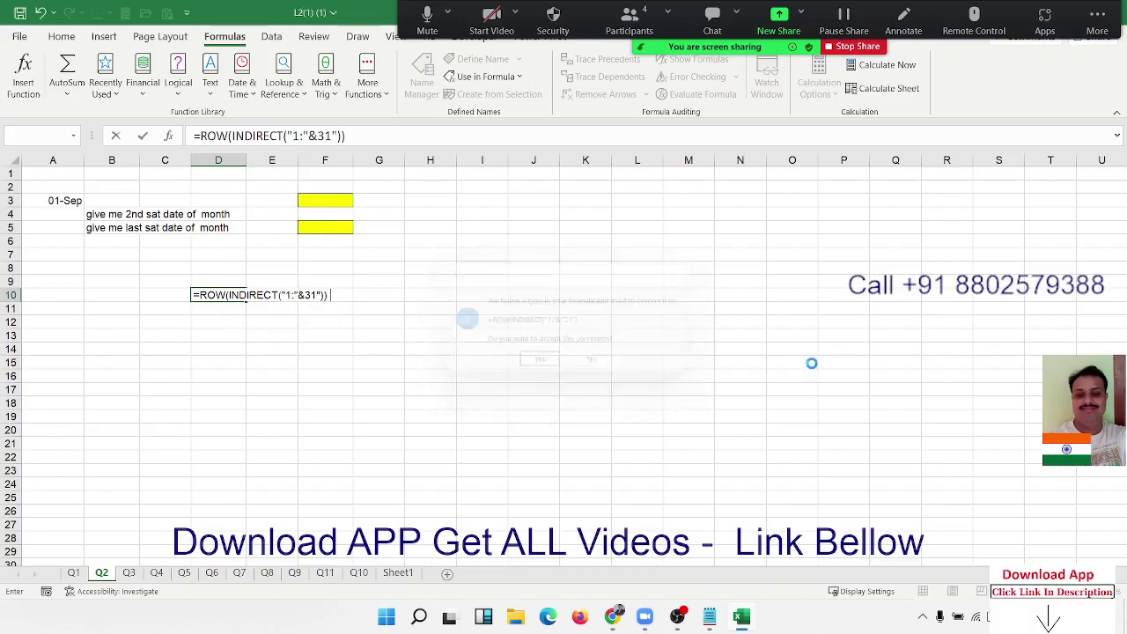
key(ctrl+shift+Down)
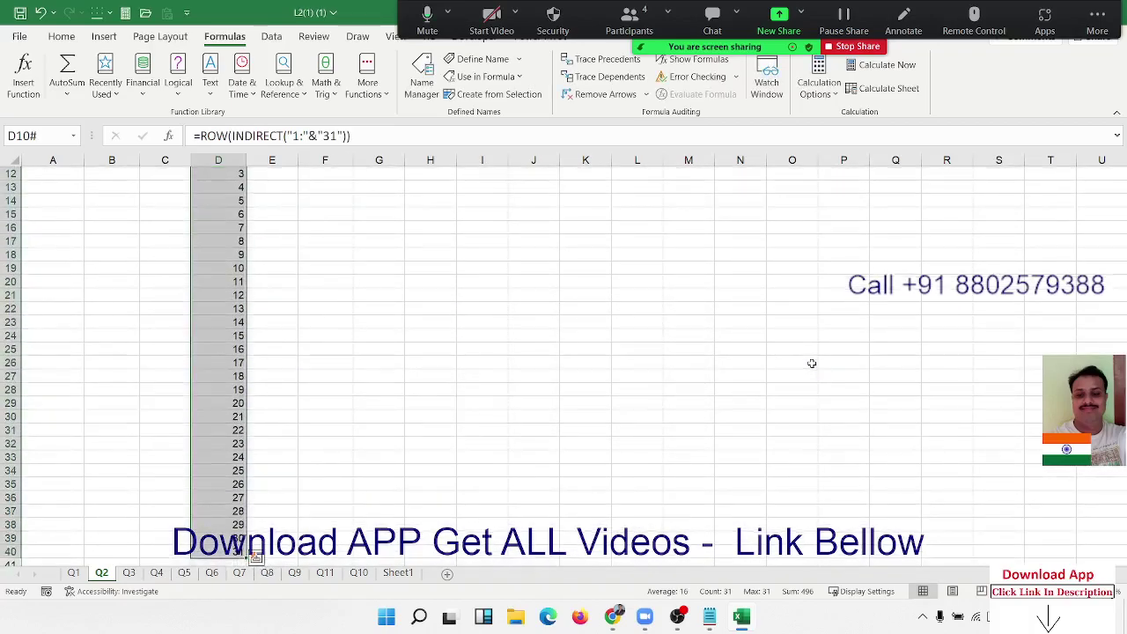
key(ctrl+Up)
key(Down)
key(Down)
key(Down)
key(Down)
key(Down)
key(Down)
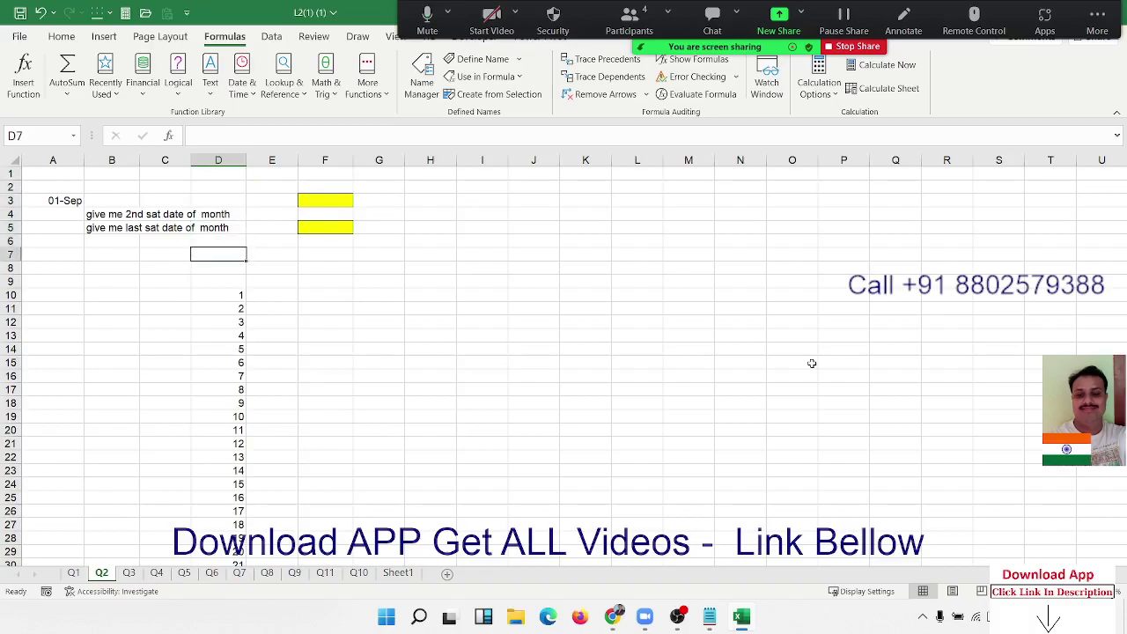
key(Down)
key(Down)
key(Down)
Clear the spilled 1 to 31 numbers from column D
key(ctrl+shift+Down)
key(Delete)
key(Up)
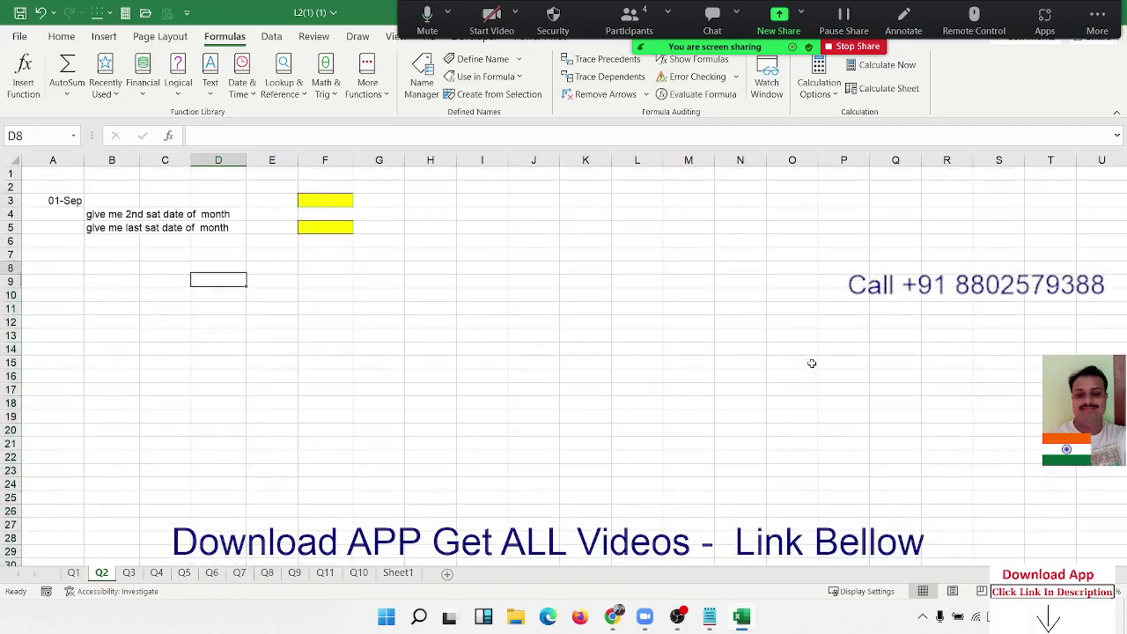
key(Up)
key(Up)
key(Up)
key(Up)
key(Right)
key(Right)
key(Down)
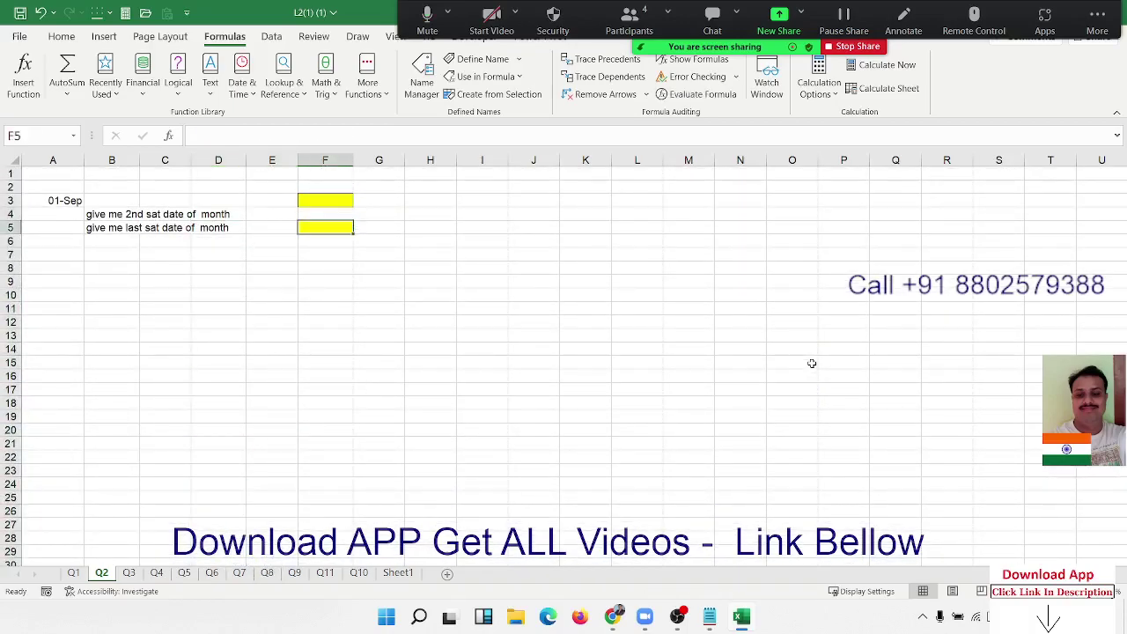
key(Down)
key(Left)
key(Left)
key(Left)
key(Left)
key(Left)
key(Down)
key(Down)
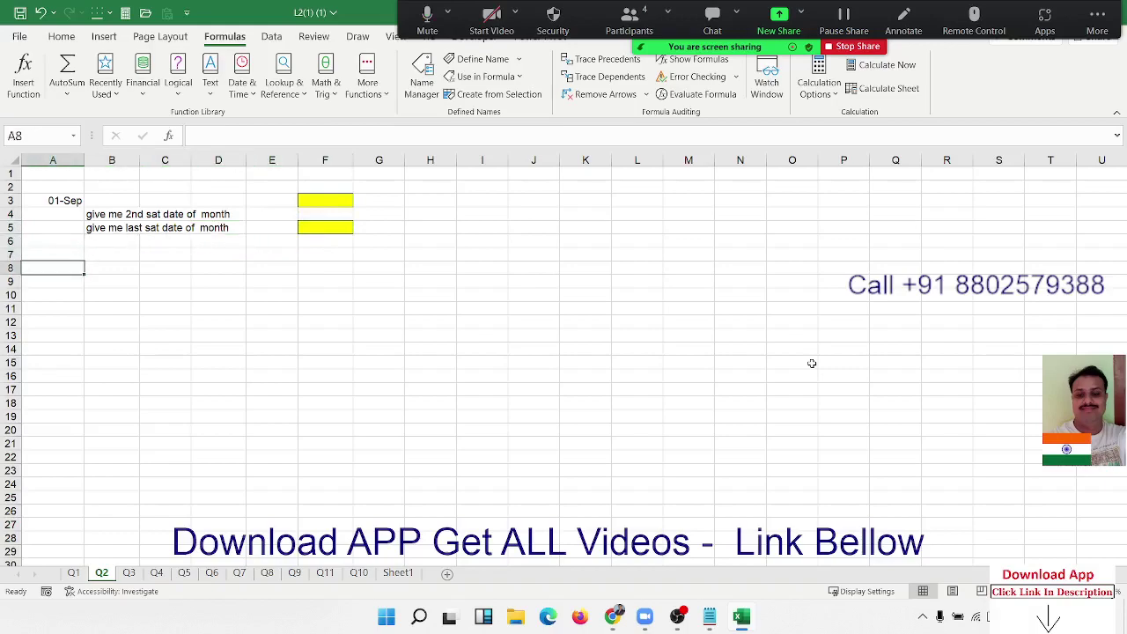
Set A8 to =A3 and fill =A8+1 down to A38, ending at 01-Oct
text(=)
key(Up)
key(Up)
key(Up)
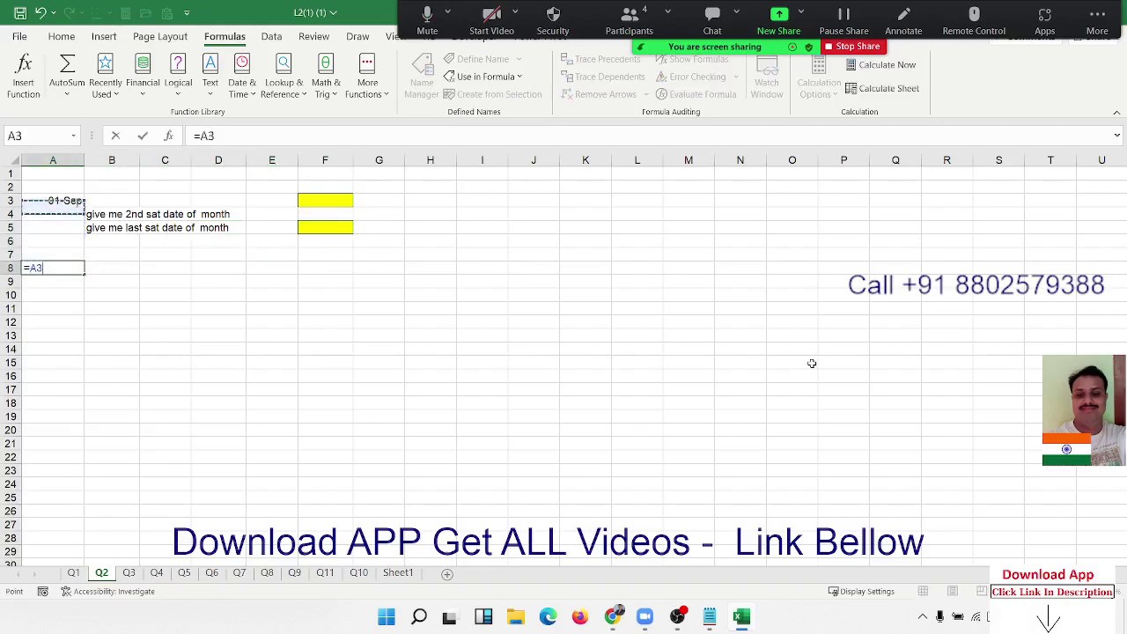
key(Up)
key(Up)
key(Return)
text(=)
key(Up)
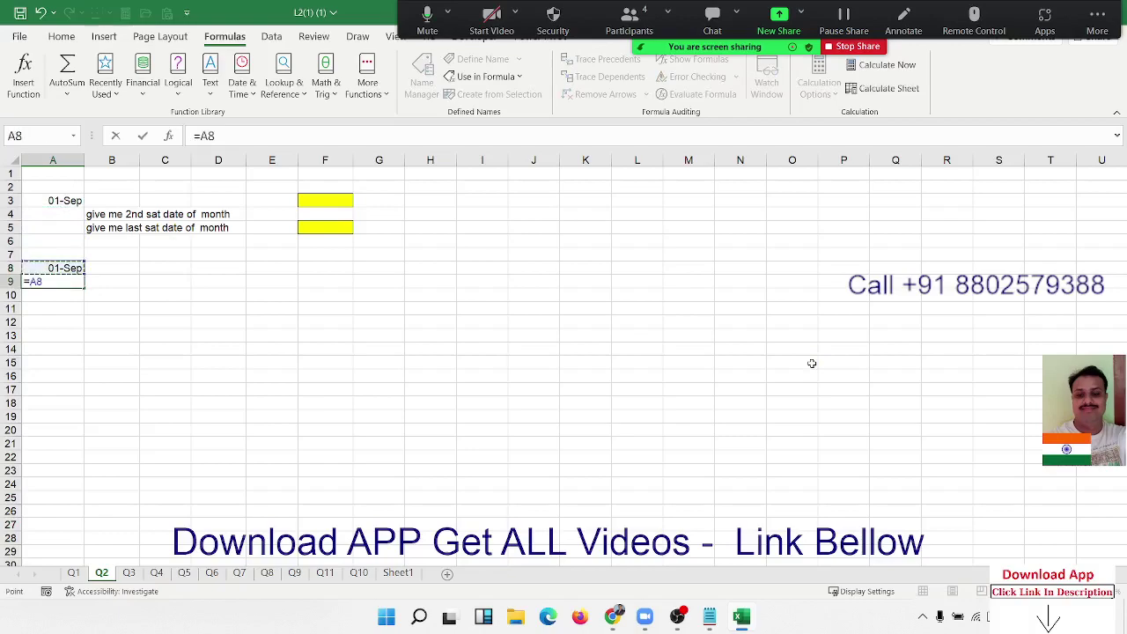
text(+1)
key(ctrl+Return)
drag(84, 287, 84, 286)
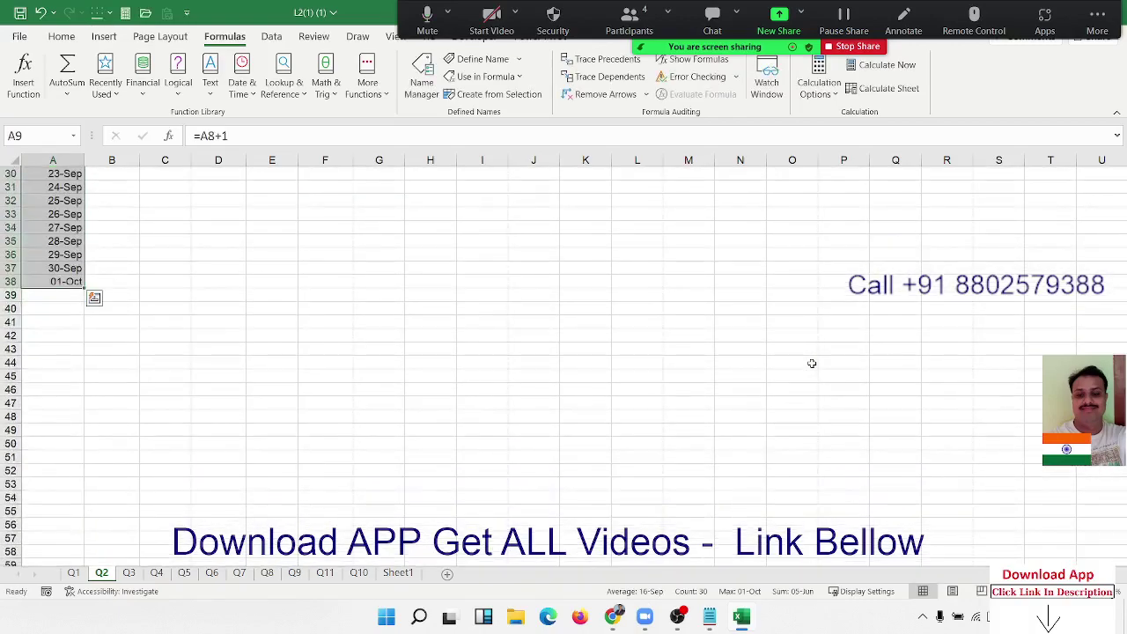
key(Down)
key(ctrl+Down)
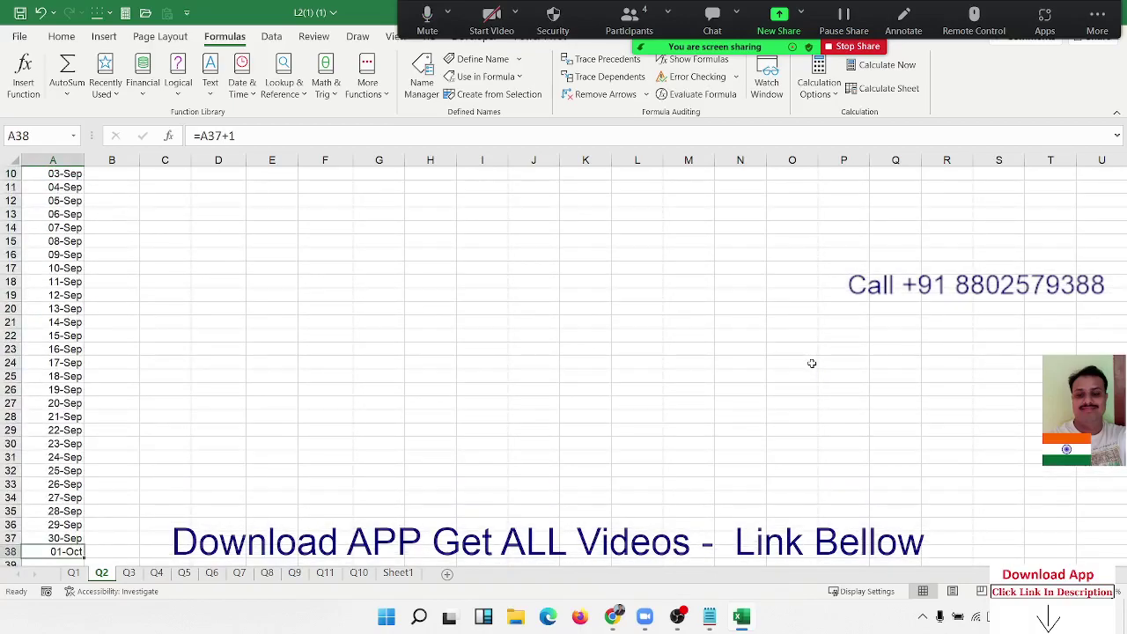
key(ctrl+Up)
key(ctrl+Up)
key(ctrl+Up)
Fill column B with weekday names using =TEXT(A8,"DDD") from B8
key(Down)
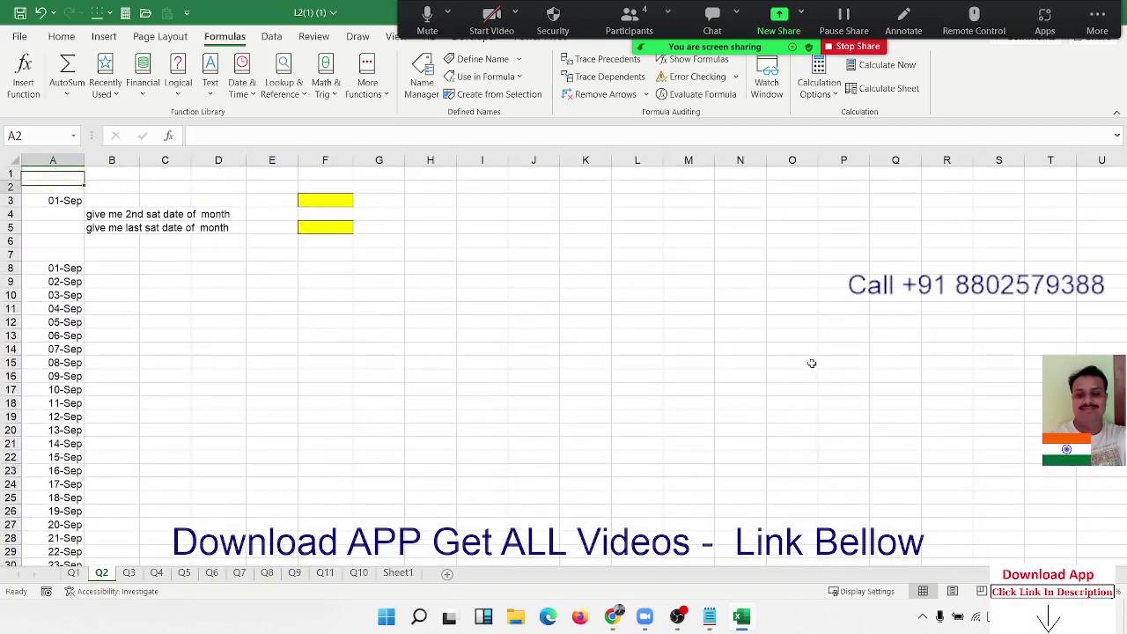
key(Down)
key(Down)
key(Down)
key(Down)
key(Down)
key(Right)
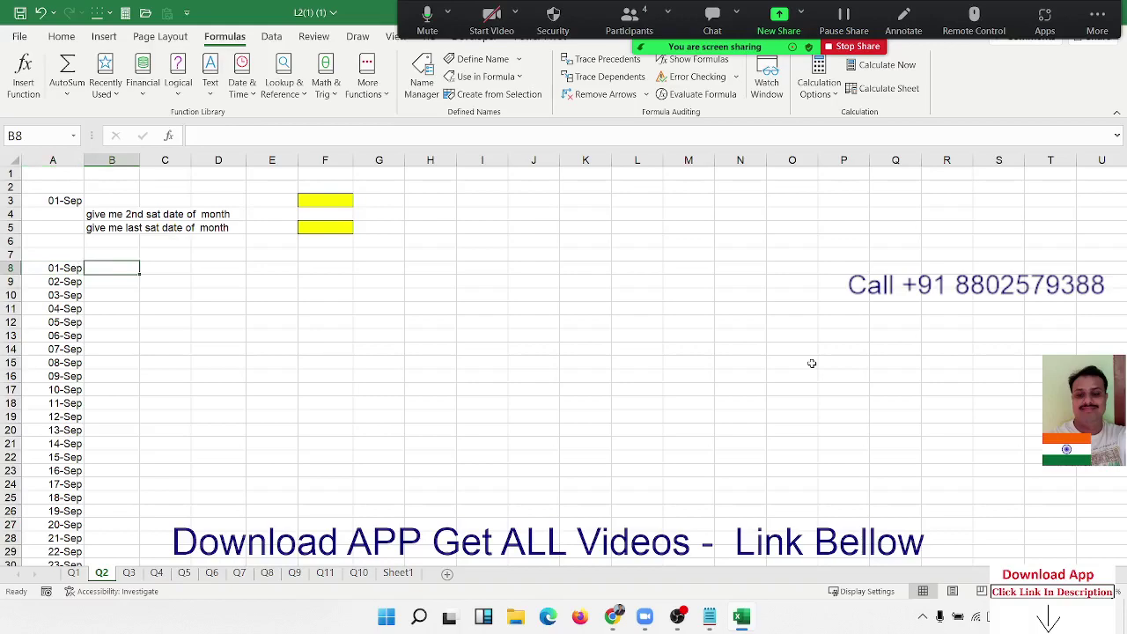
text(=)
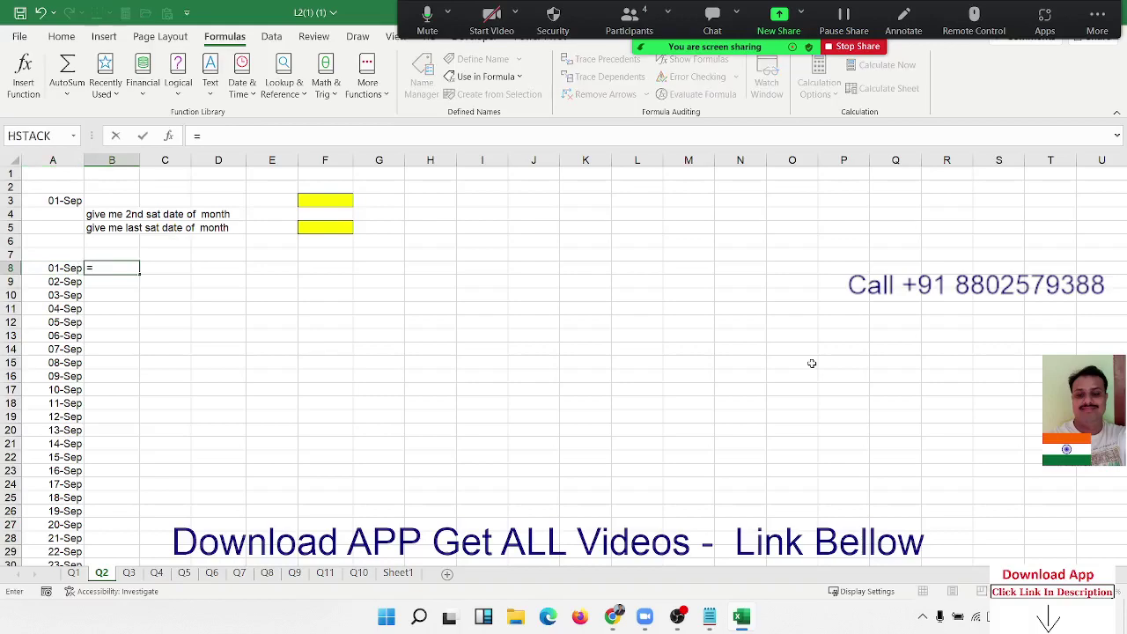
text(TEXT()
key(Left)
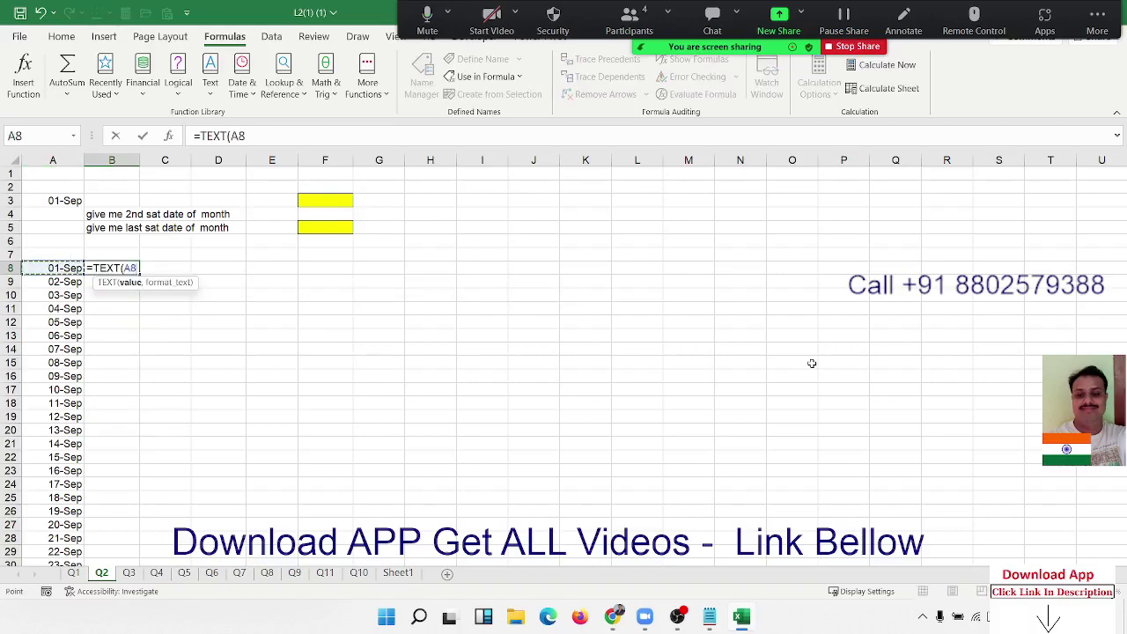
text(,"D)
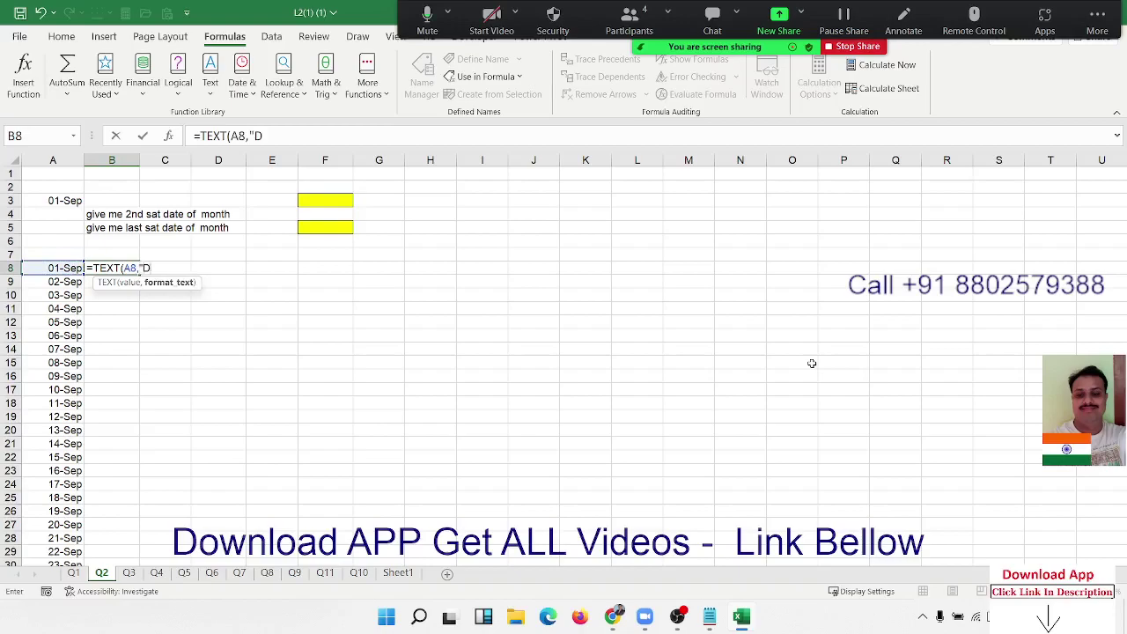
text(DD")
key(ctrl+Return)
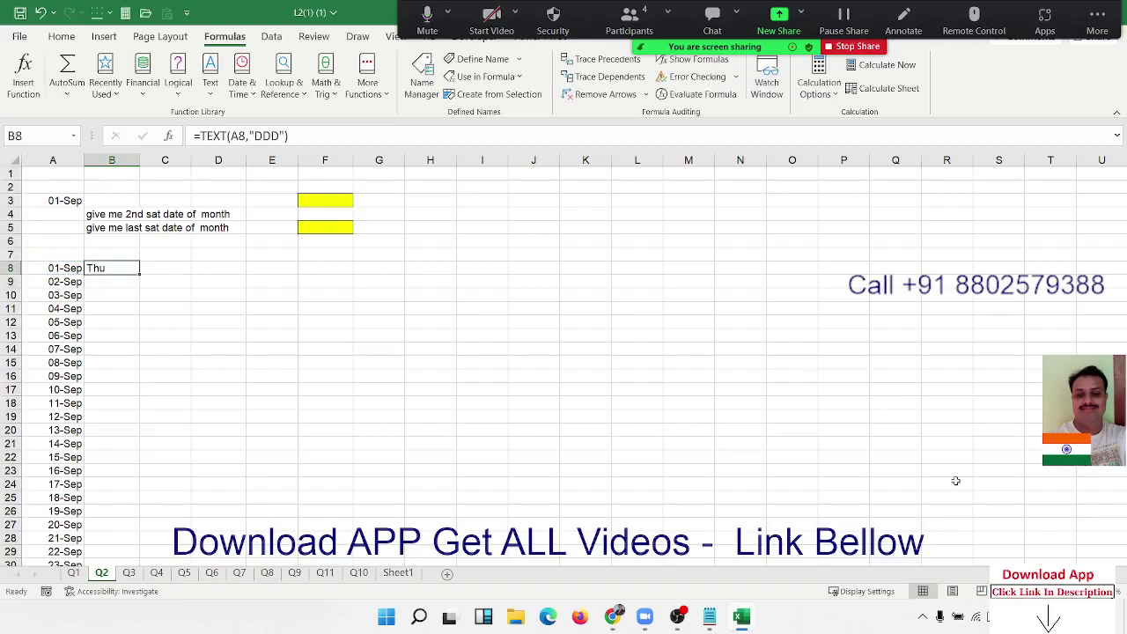
double_click(140, 277)
Fill column C with Saturday dates using =IF(B8="Sat",A8) from C8
click(142, 273)
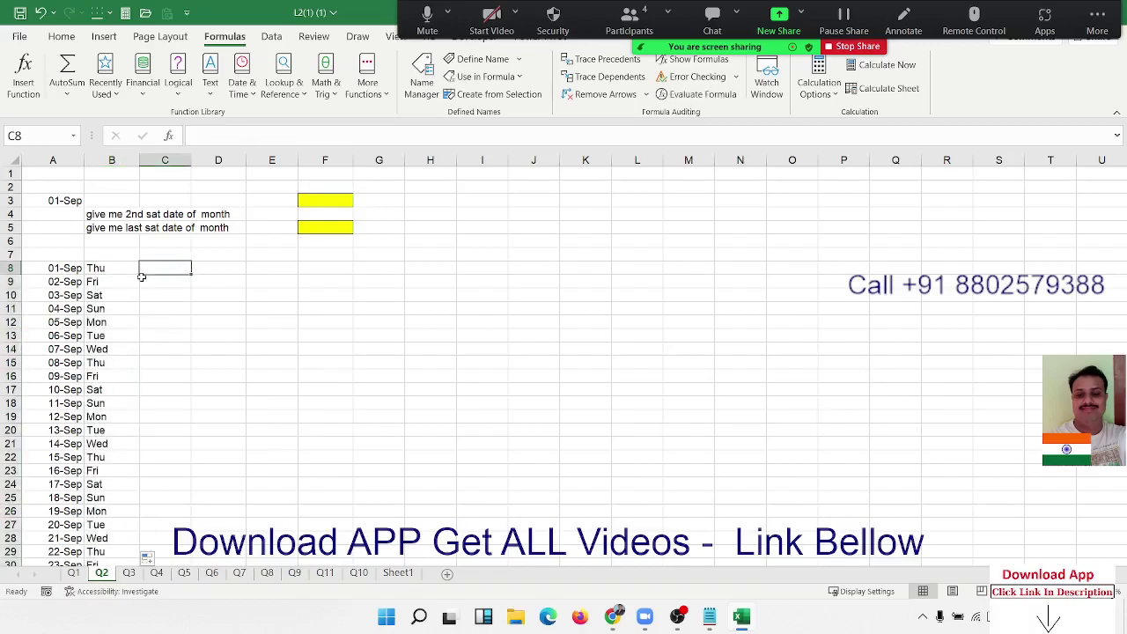
text(=IF()
key(Left)
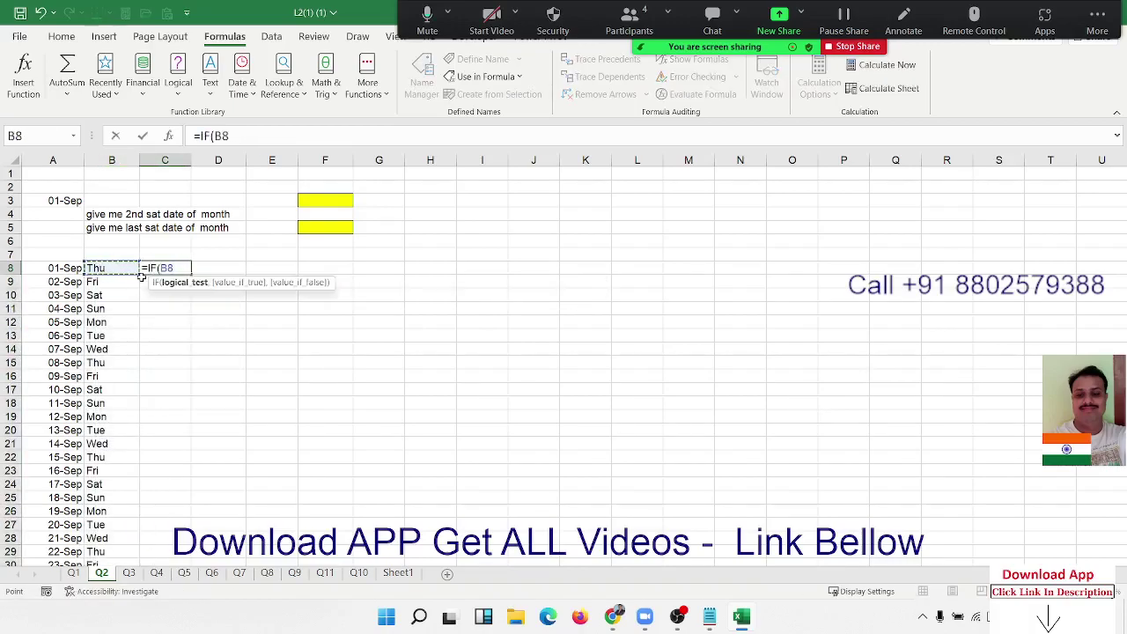
text(="Sat)
text(",)
key(Left)
key(Left)
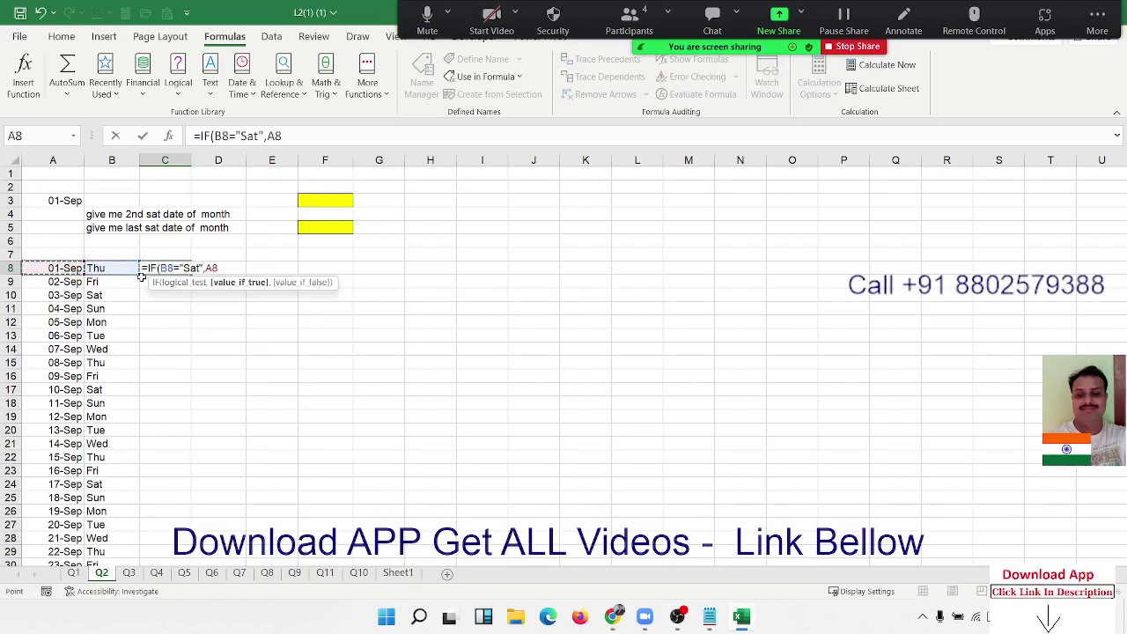
text())
key(Return)
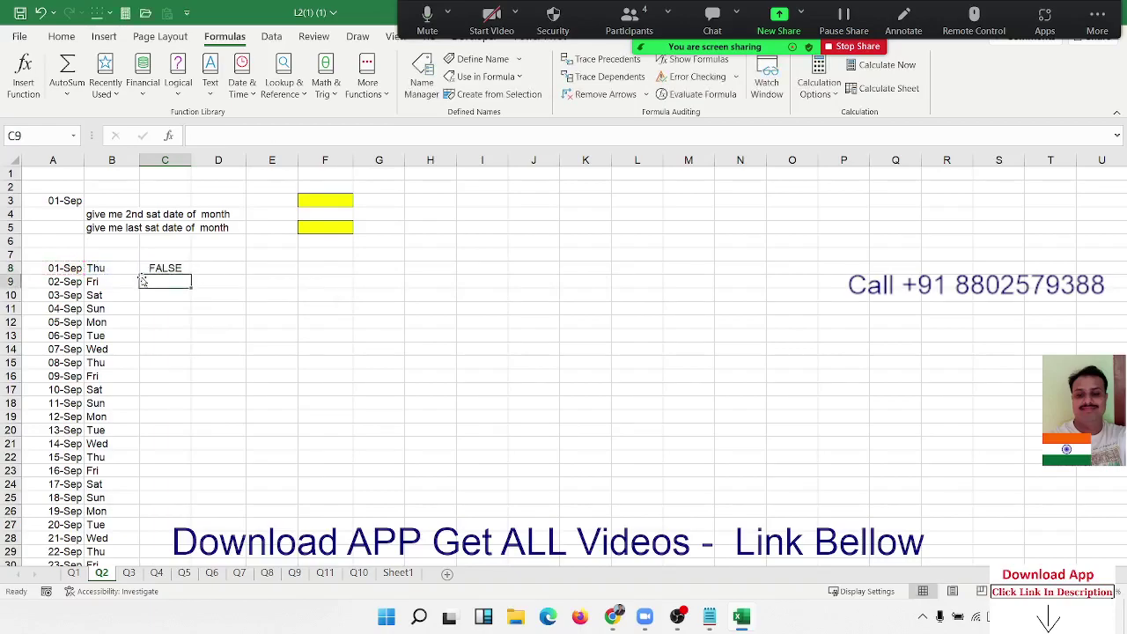
key(Up)
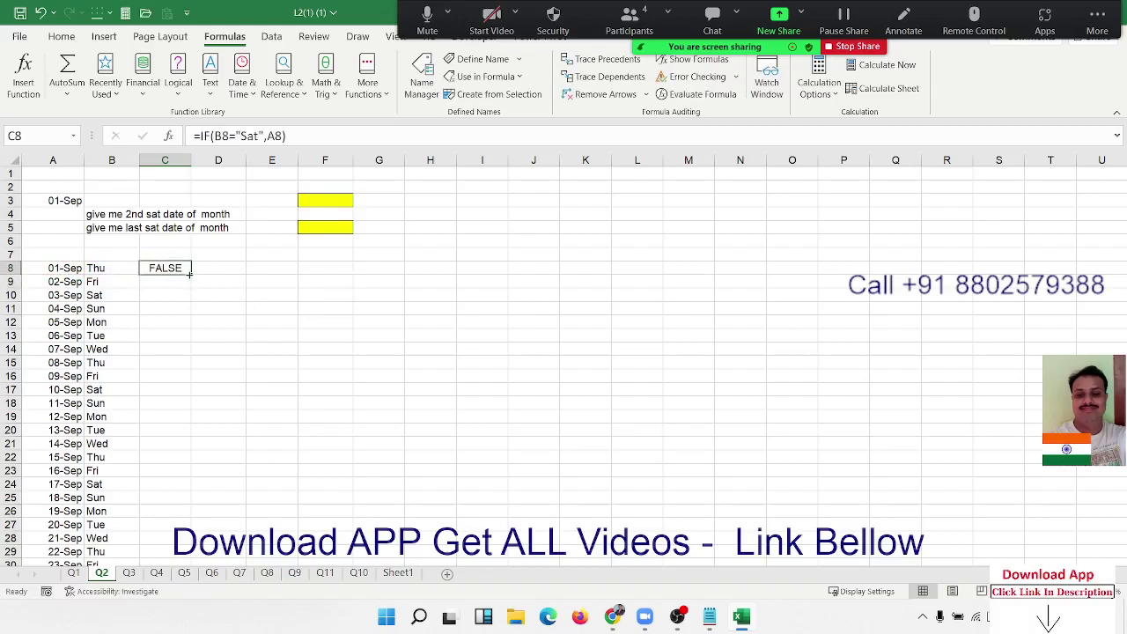
double_click(191, 275)
Enter =SMALL(C8:C37,2) in D8 to get the 2nd Saturday, 10-Sep-22
click(220, 268)
text(=)
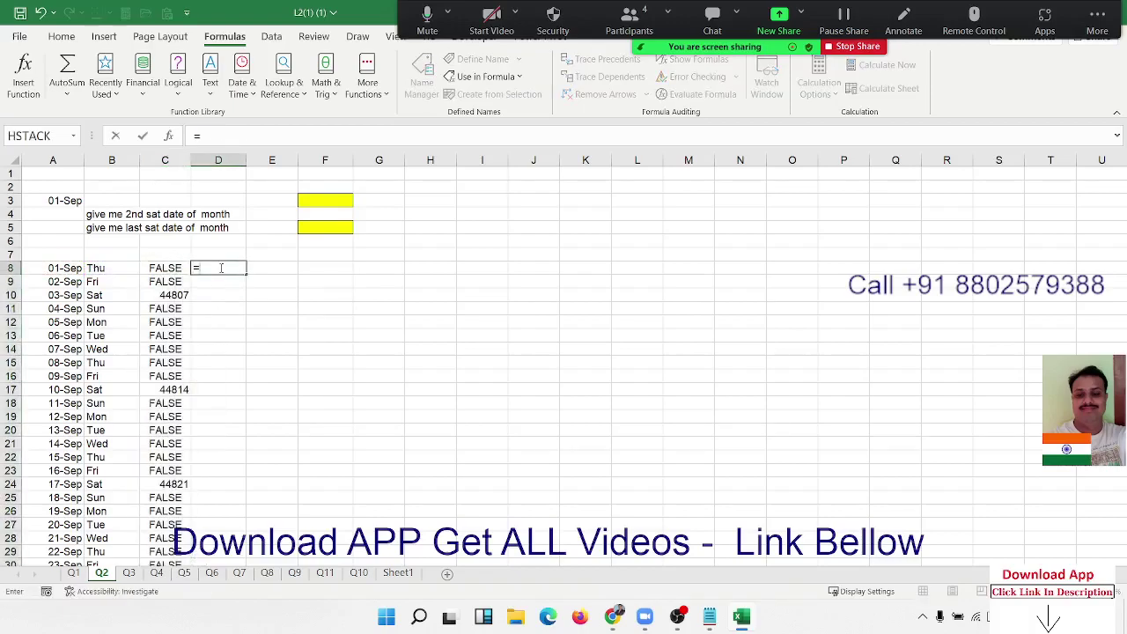
text(sm)
key(Tab)
key(Left)
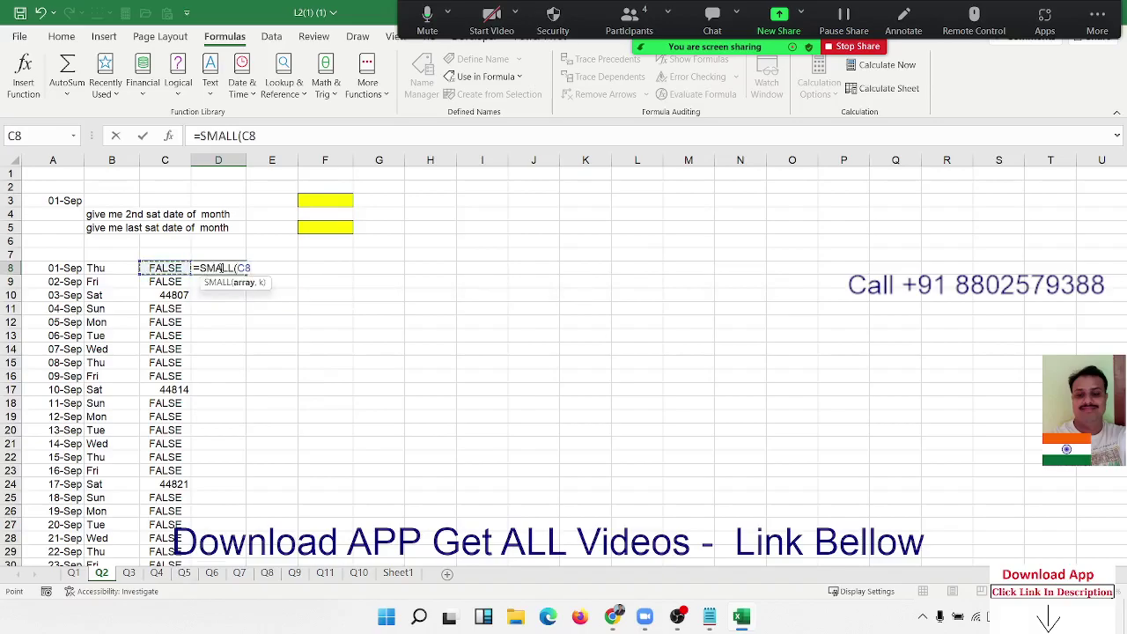
key(ctrl+shift+Down)
text(,2)
key(Return)
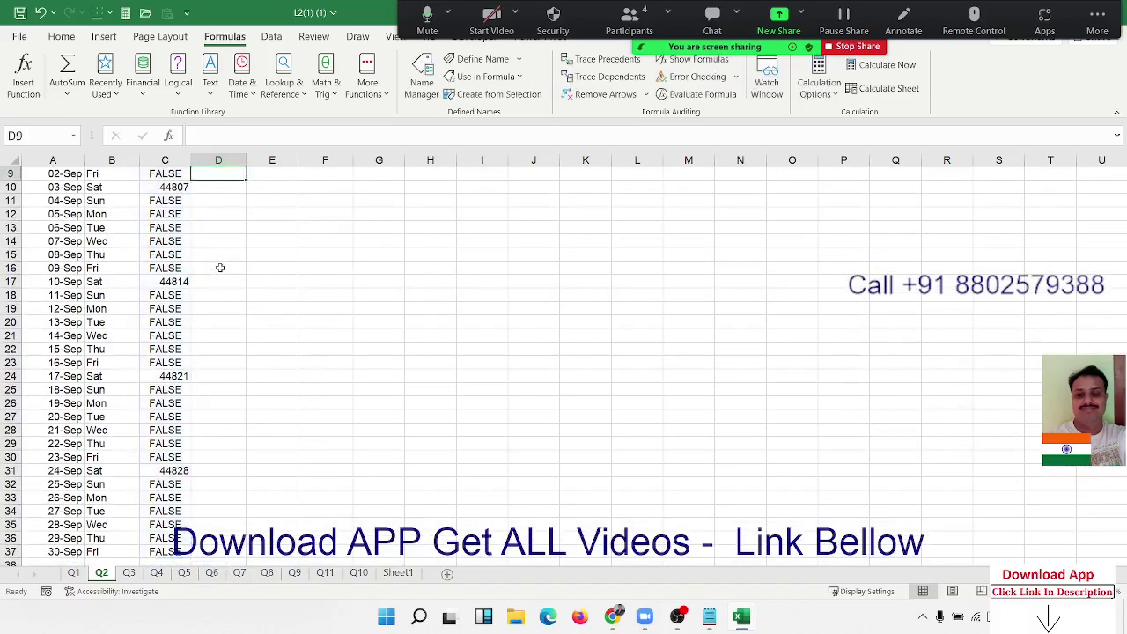
key(Up)
scroll(220, 267, up, 2)
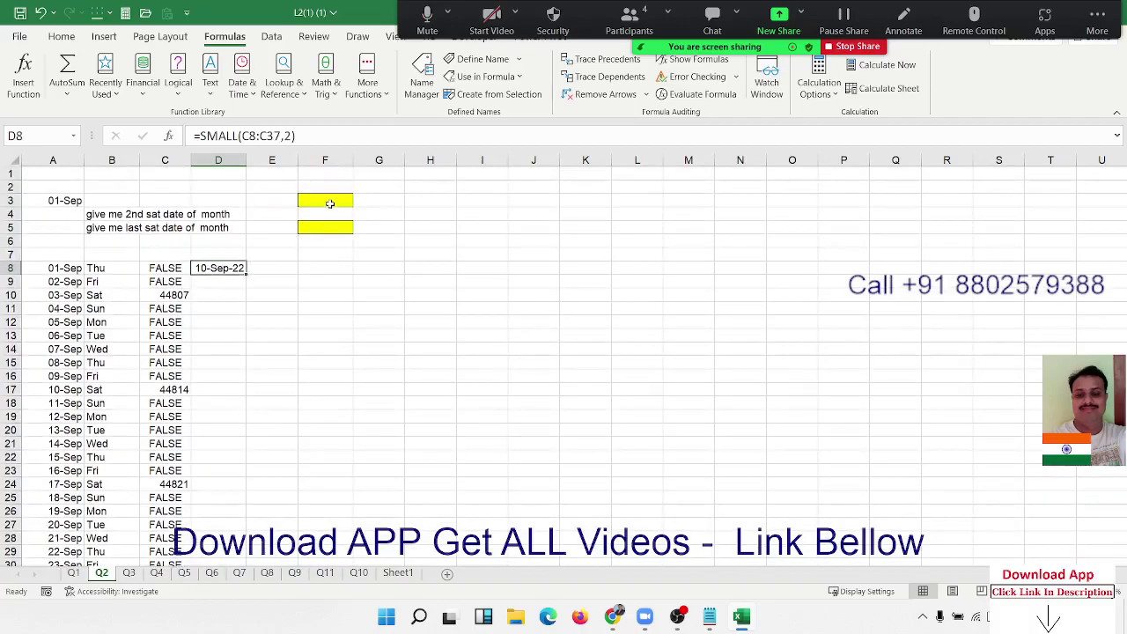
click(329, 203)
Start F3's formula as =SMALL(IF(TEXT(A3+ using function autocomplete
text(=s)
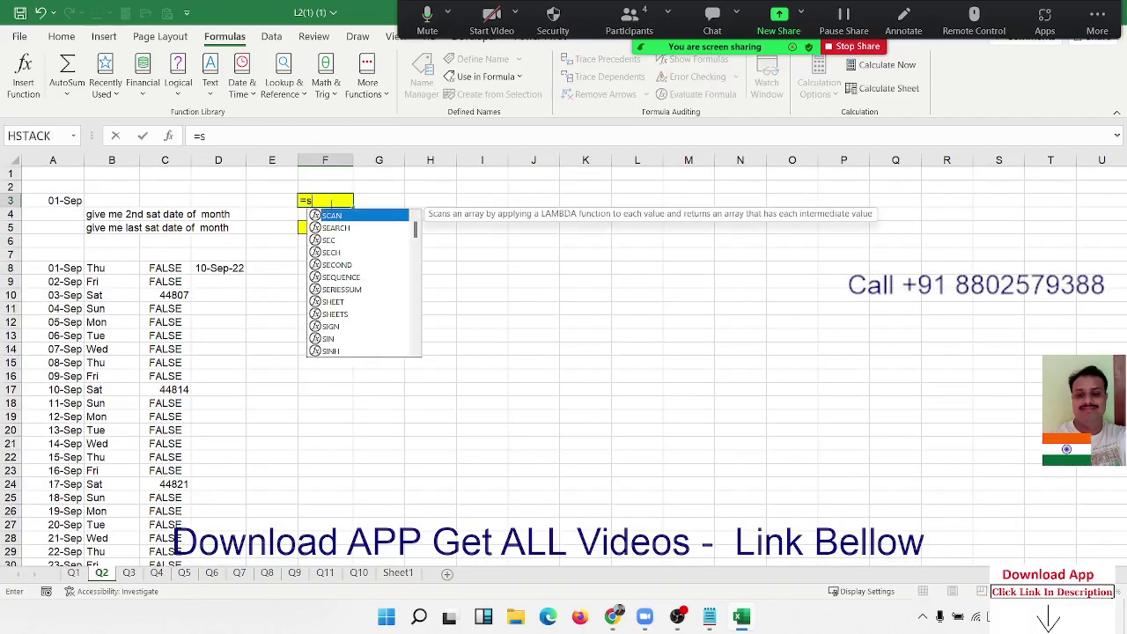
text(m)
key(Tab)
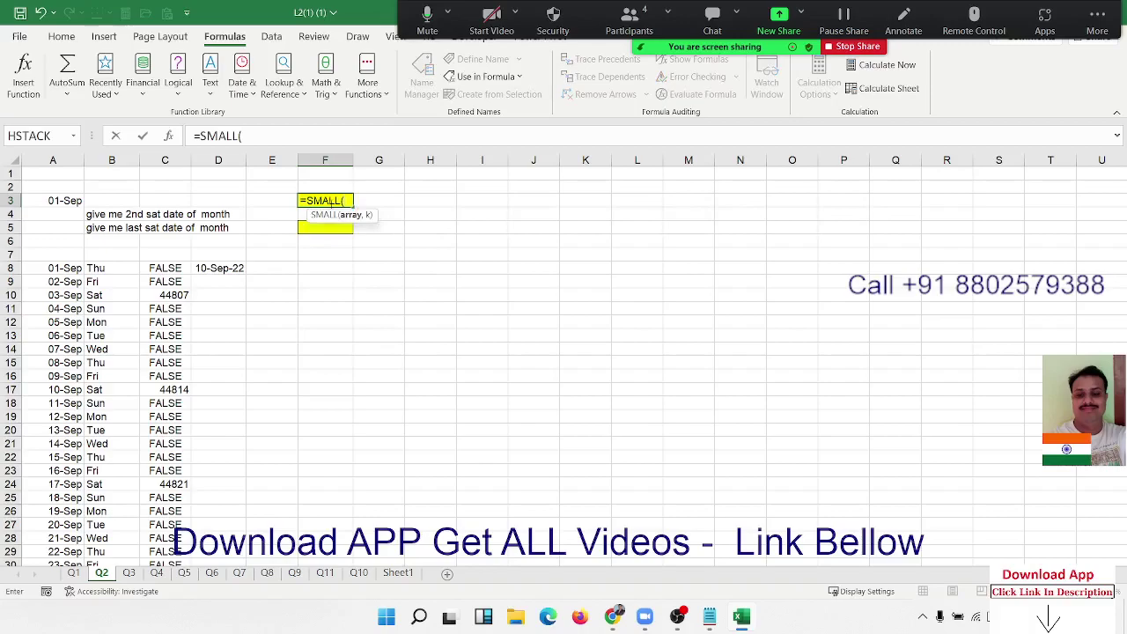
text(i)
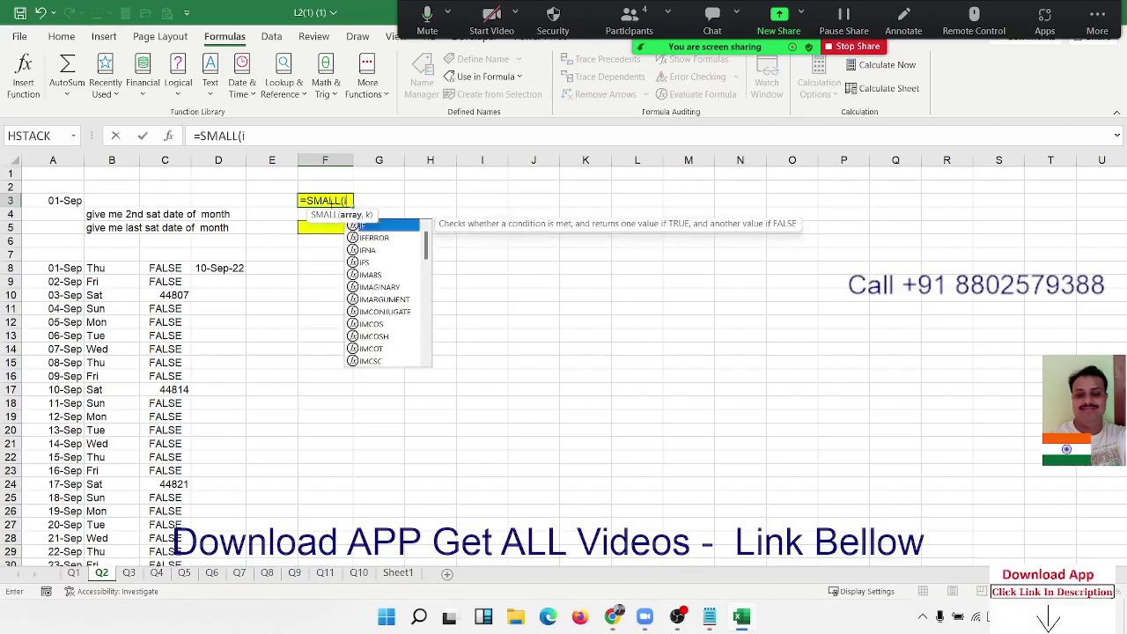
key(Tab)
text(t)
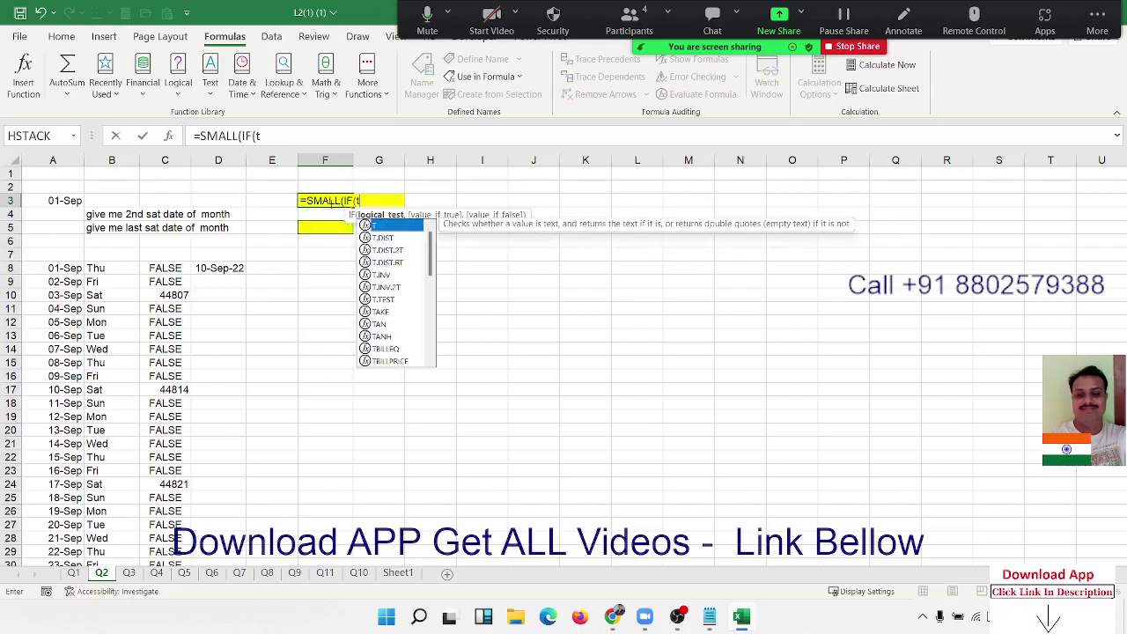
text(e)
key(Tab)
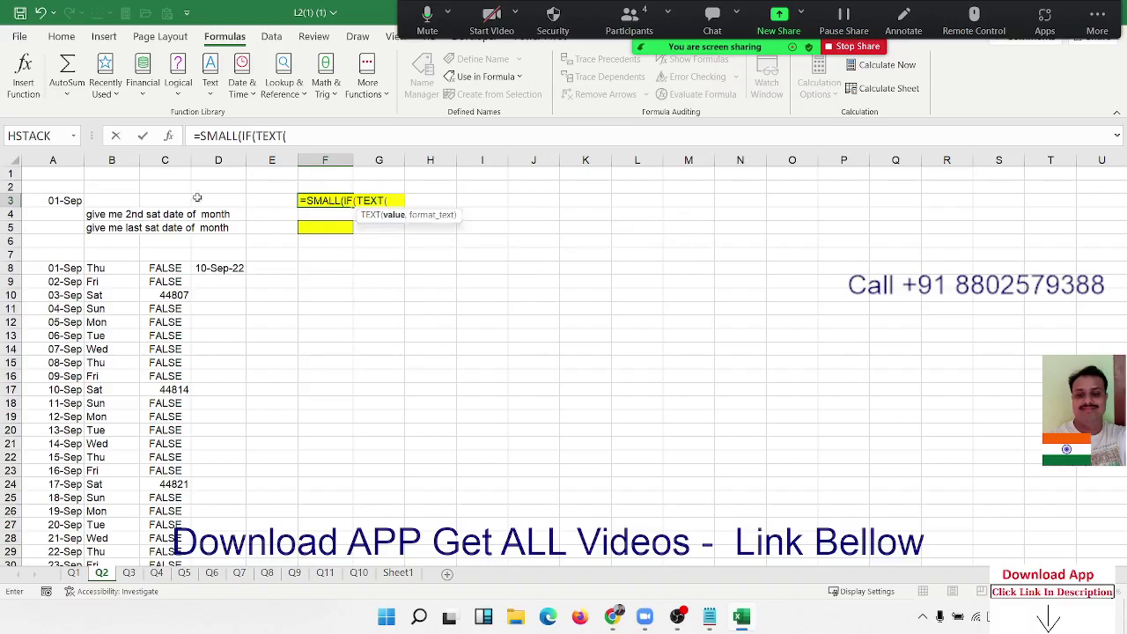
click(59, 202)
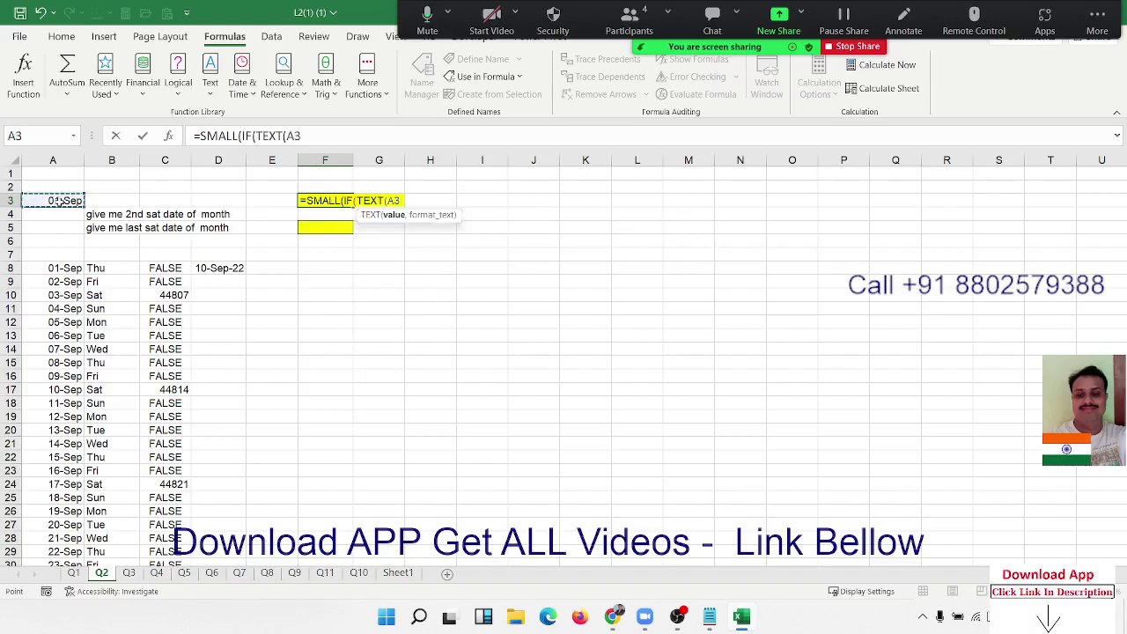
text(+)
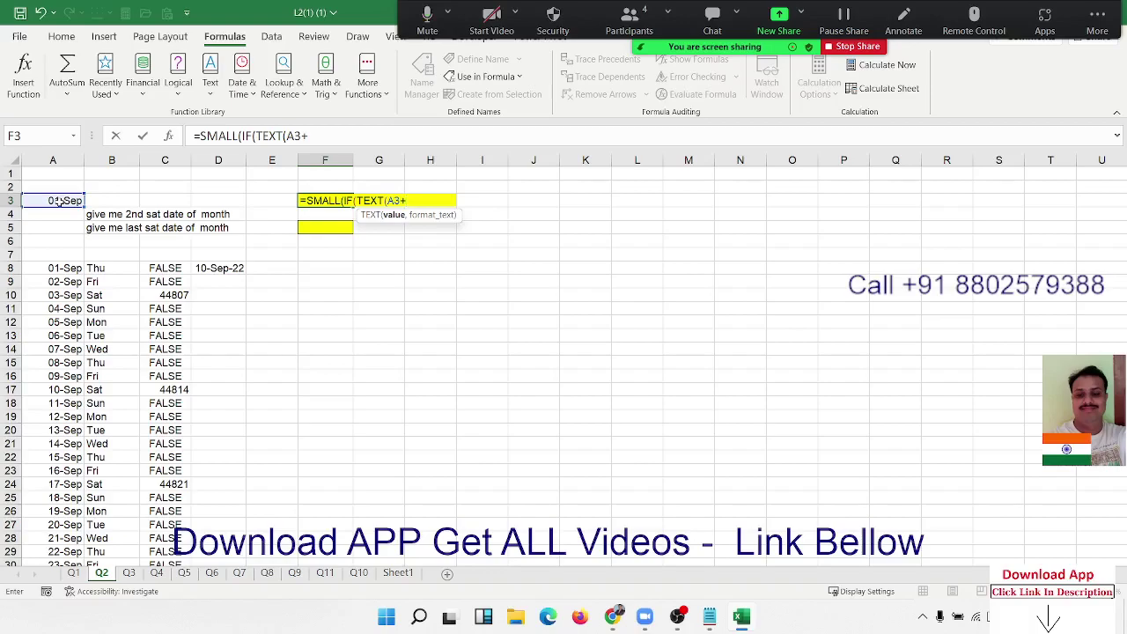
Add the day sequence ROW(INDIRECT("1:"&DAY(EOMONTH(A3,0))))-1 after A3+
text(ro)
key(Tab)
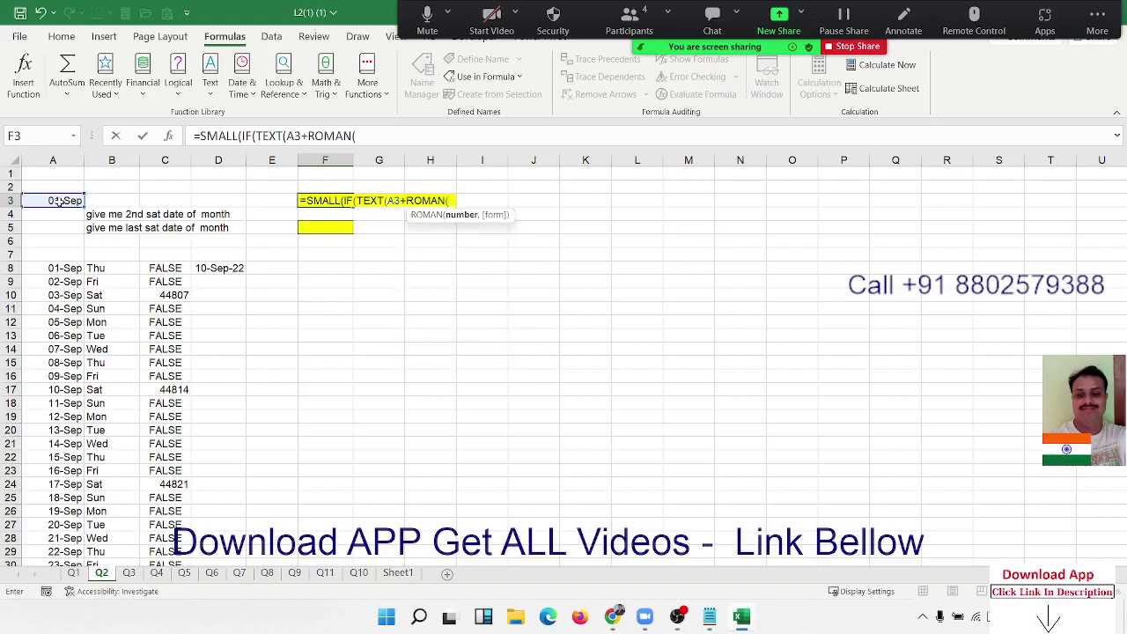
key(BackSpace)
key(BackSpace)
key(BackSpace)
key(BackSpace)
text(w)
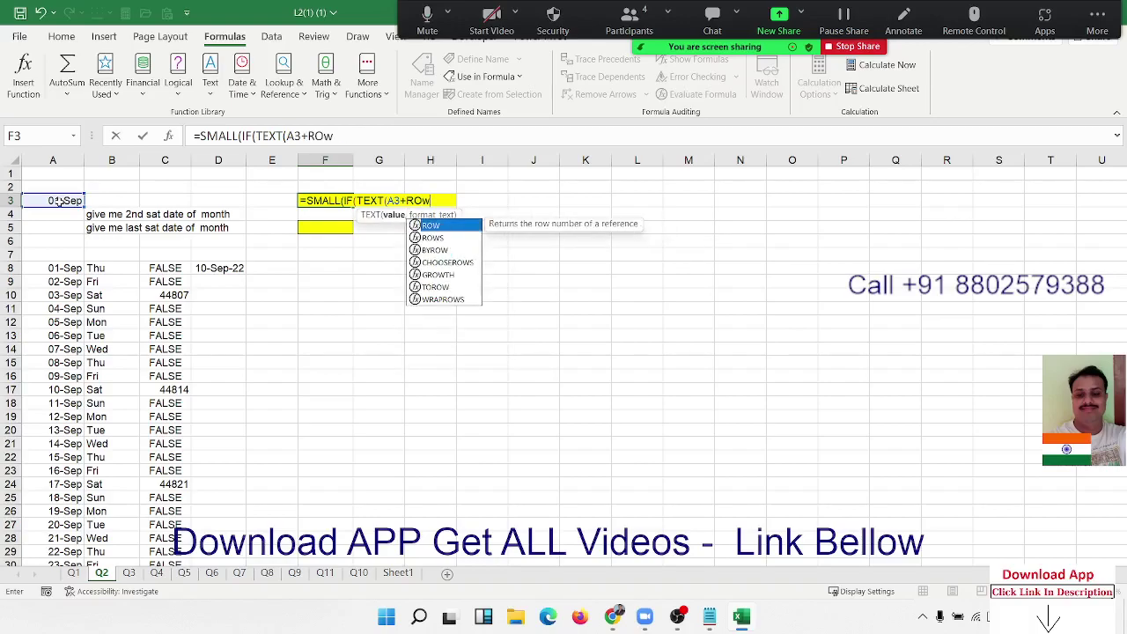
key(Tab)
text(IN)
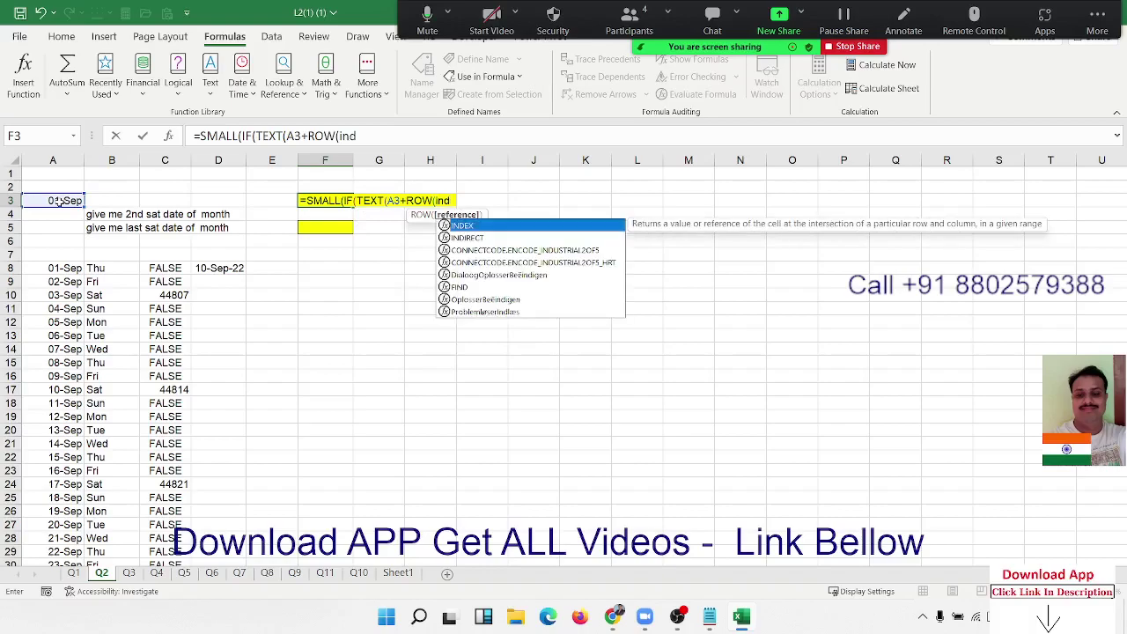
text(D)
key(BackSpace)
key(Down)
key(Tab)
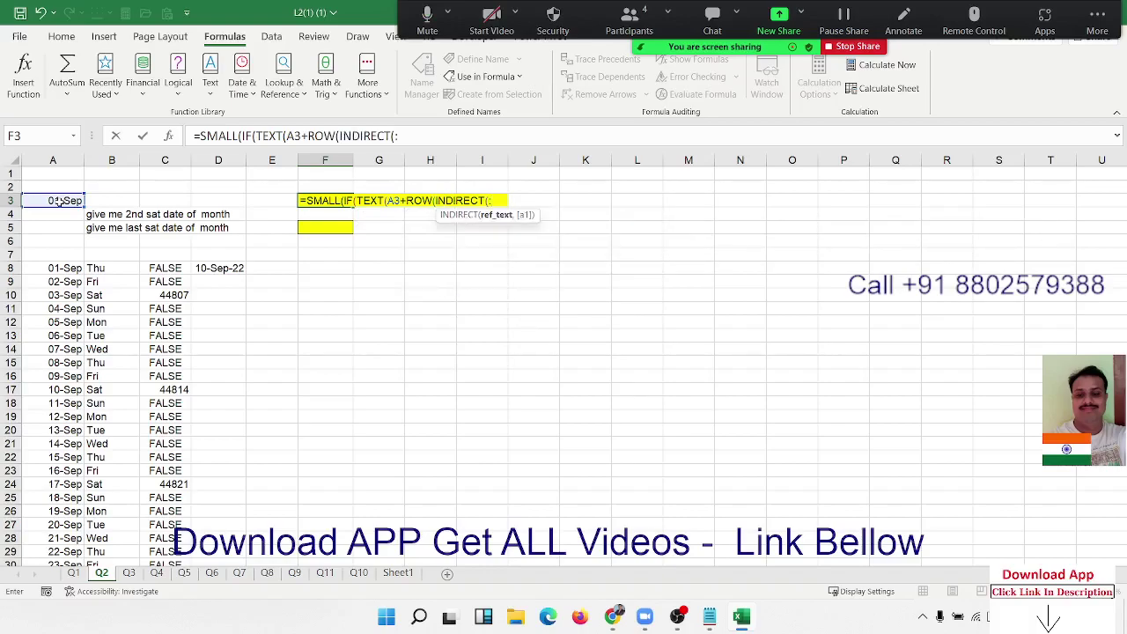
text(1:")
text(&DAY()
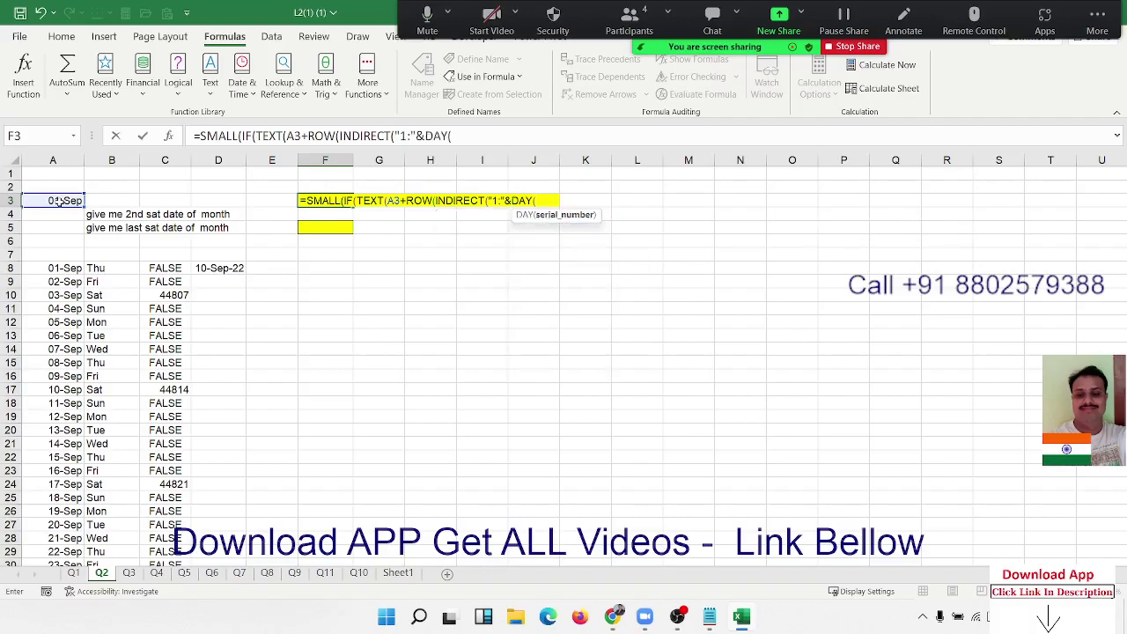
text(EO)
key(Tab)
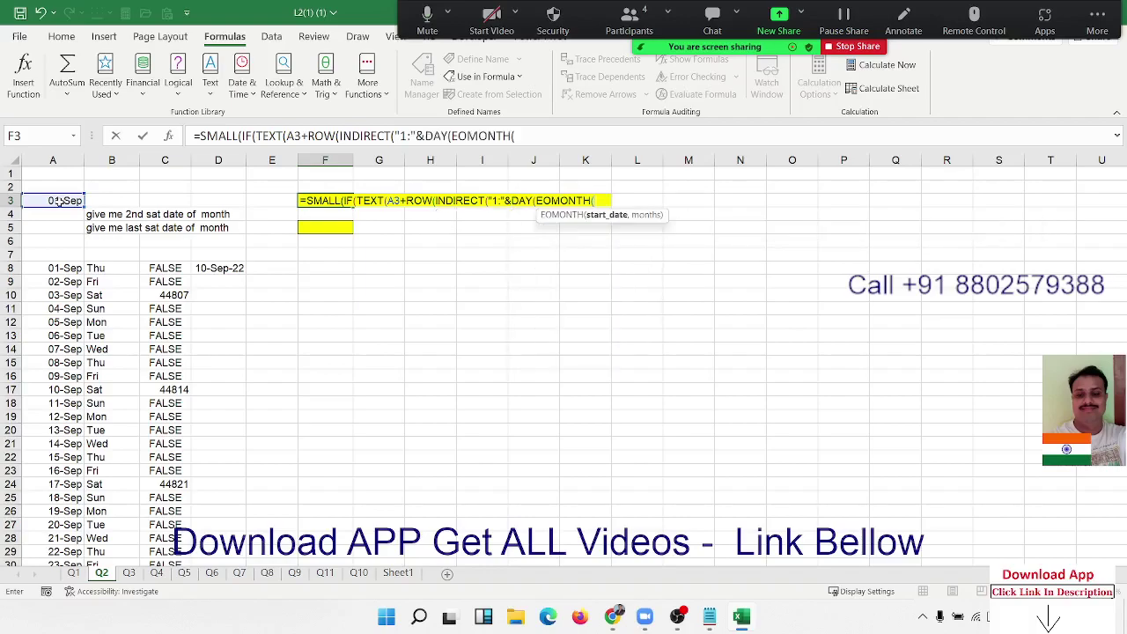
click(58, 201)
text(,)
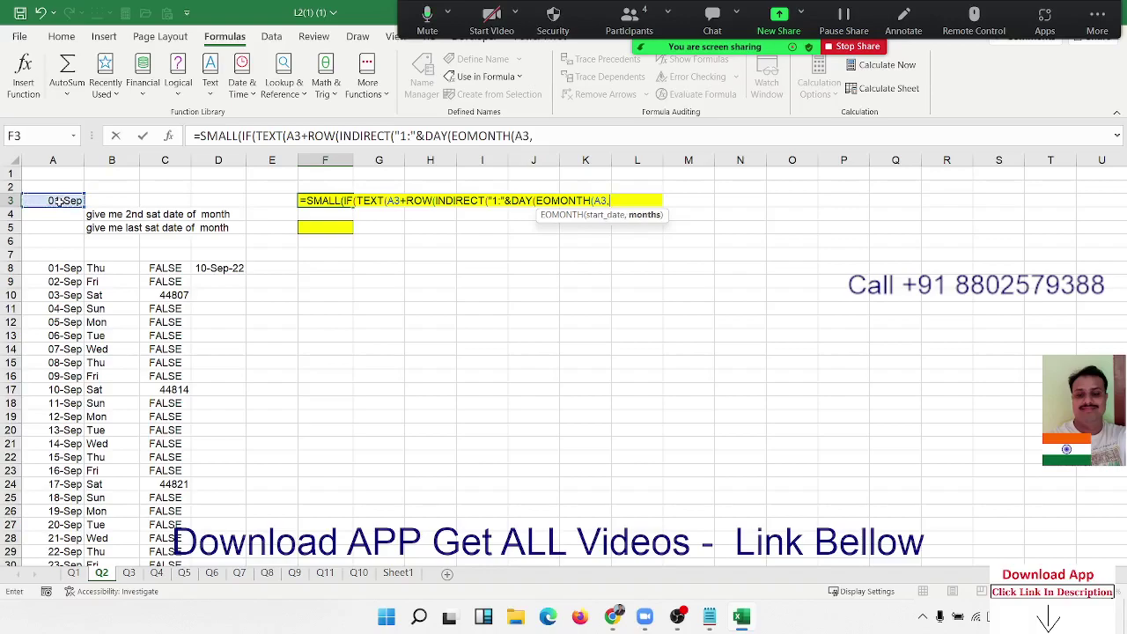
text(0)))
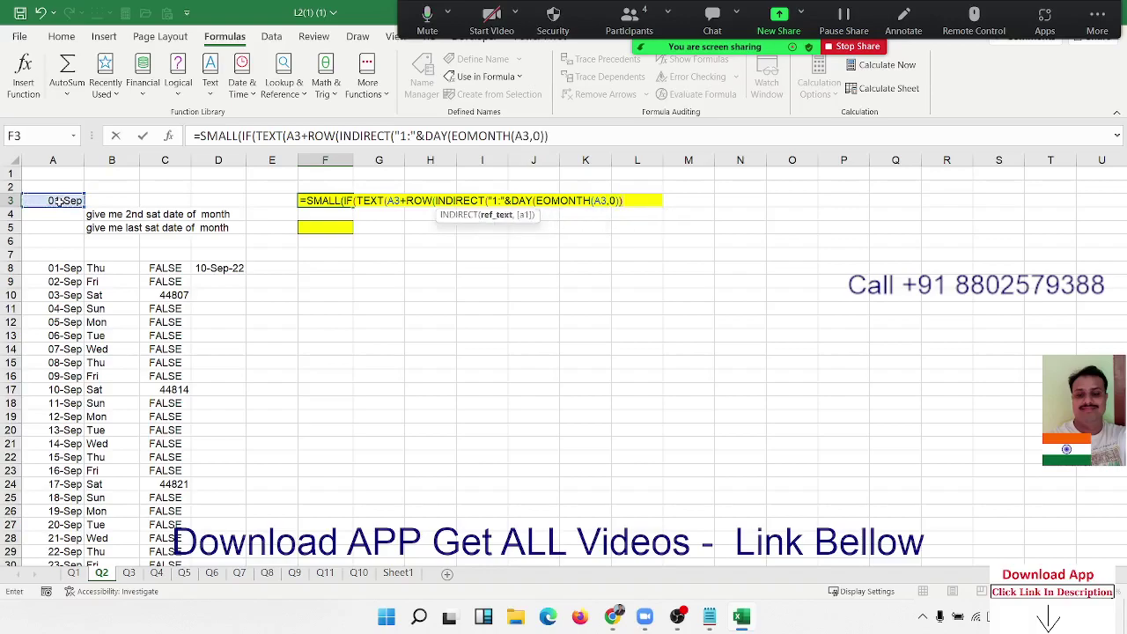
text())
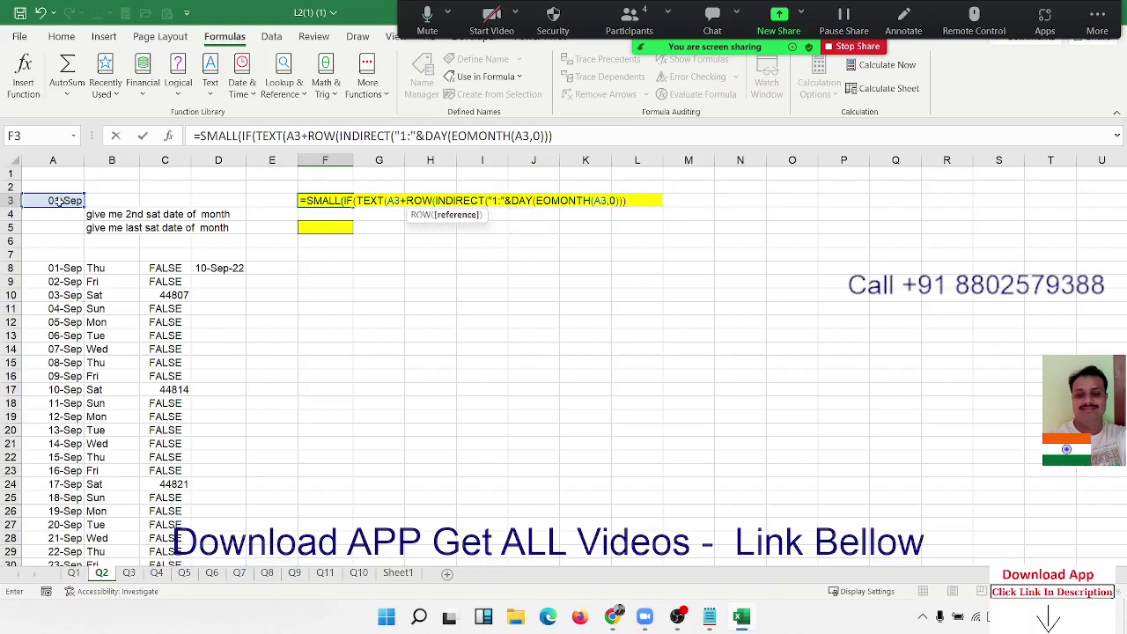
text())
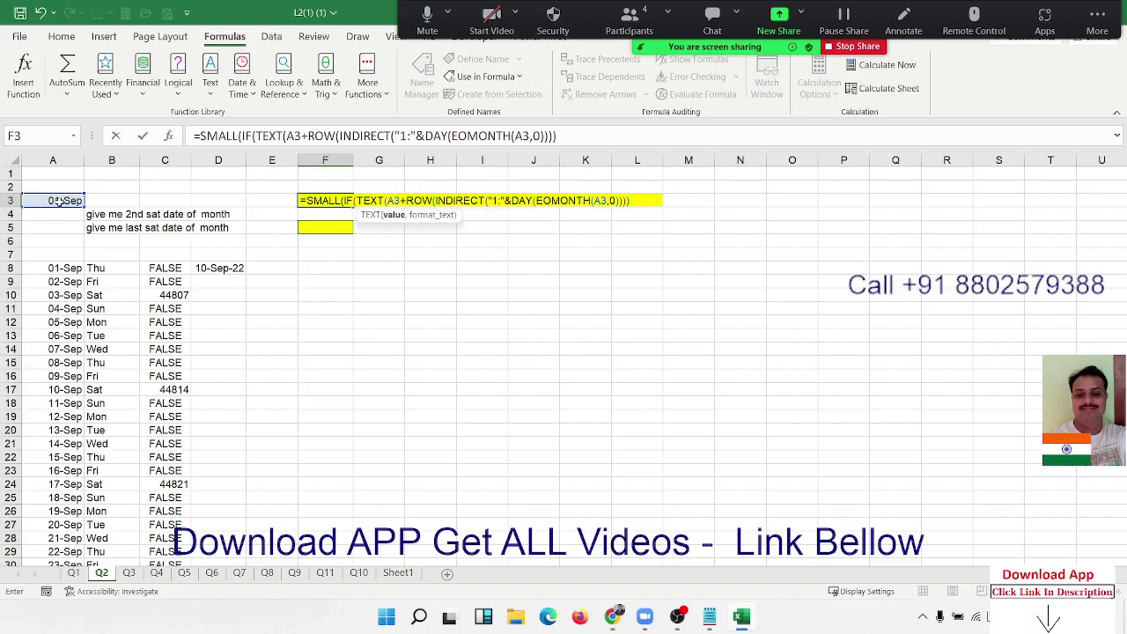
text(-1)
Add the ,"DDD")="Sat", test and copy the A3+ROW(...) day-sequence expression
text(,")
text(DDD"))
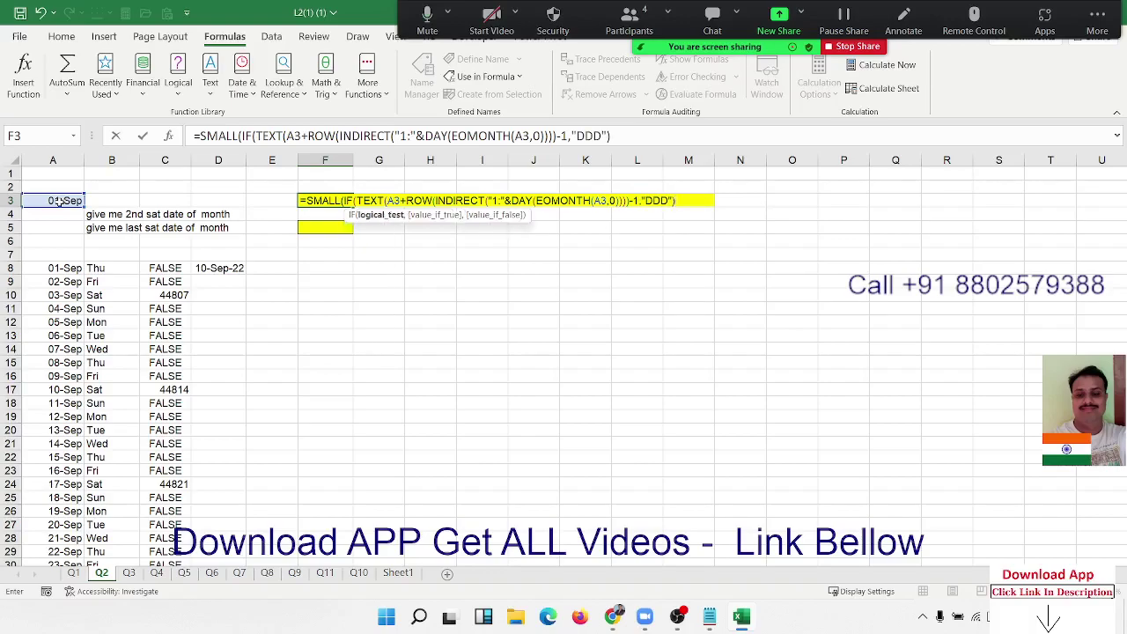
text(="Sat)
text(",)
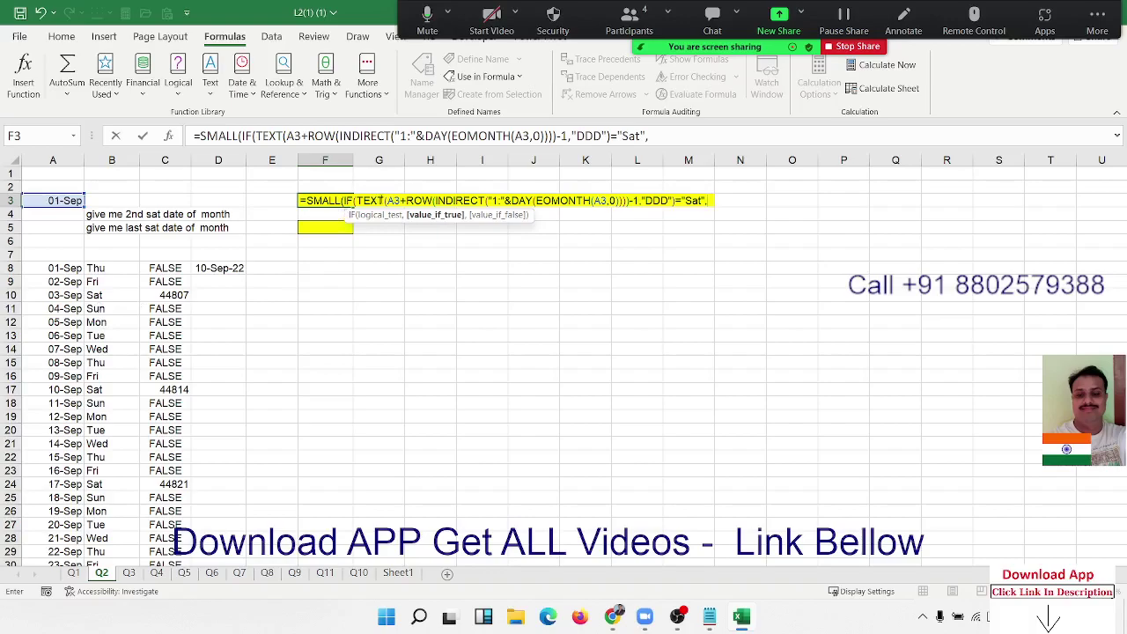
drag(387, 200, 619, 199)
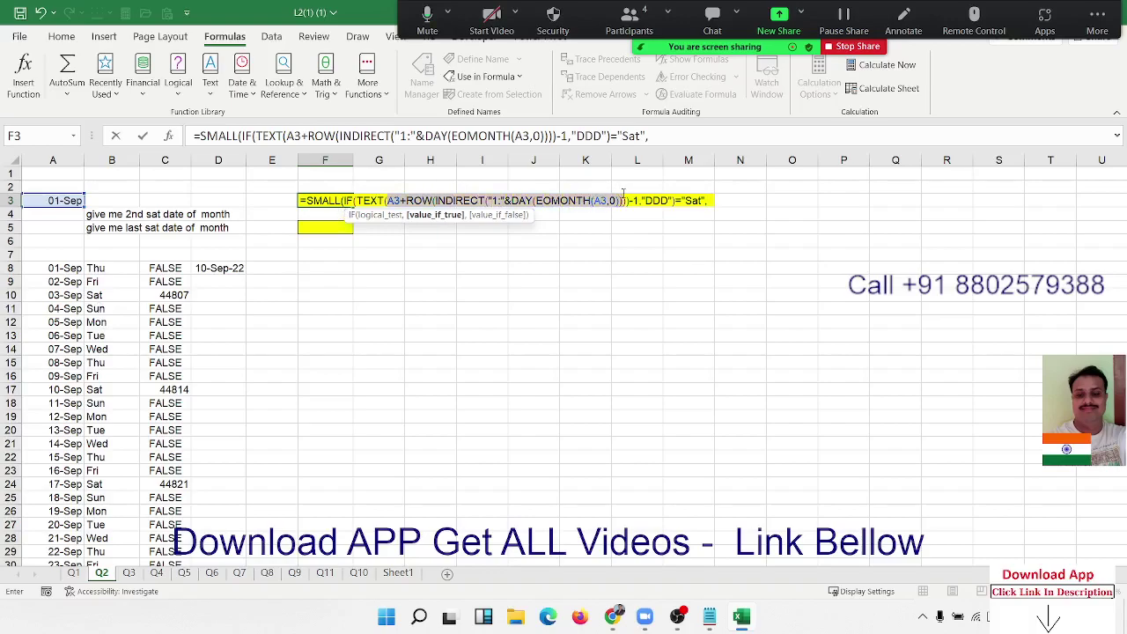
drag(619, 192, 670, 201)
key(ctrl+c)
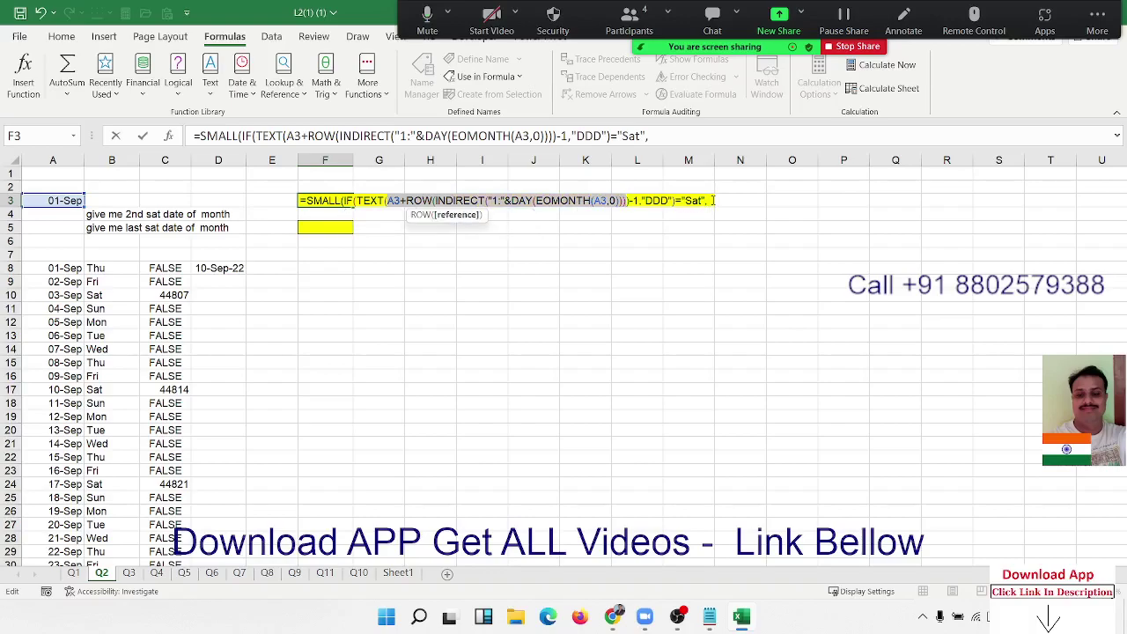
click(707, 201)
Paste the day sequence after "Sat", close with )),2 and accept Excel's parenthesis fix
key(ctrl+v)
key(Return)
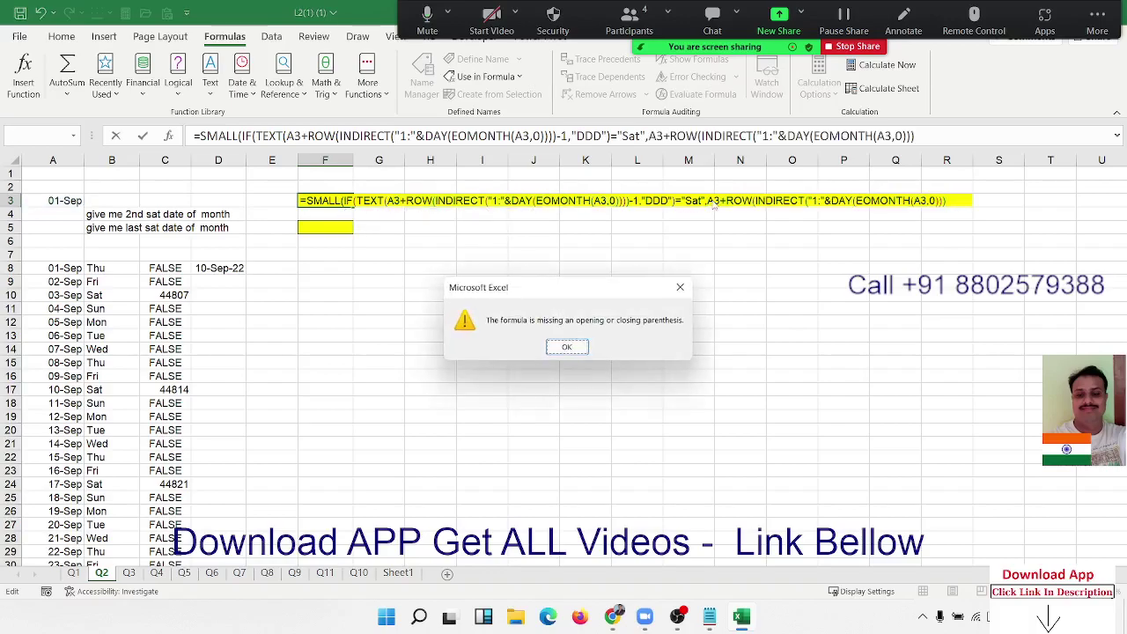
key(Return)
key(Right)
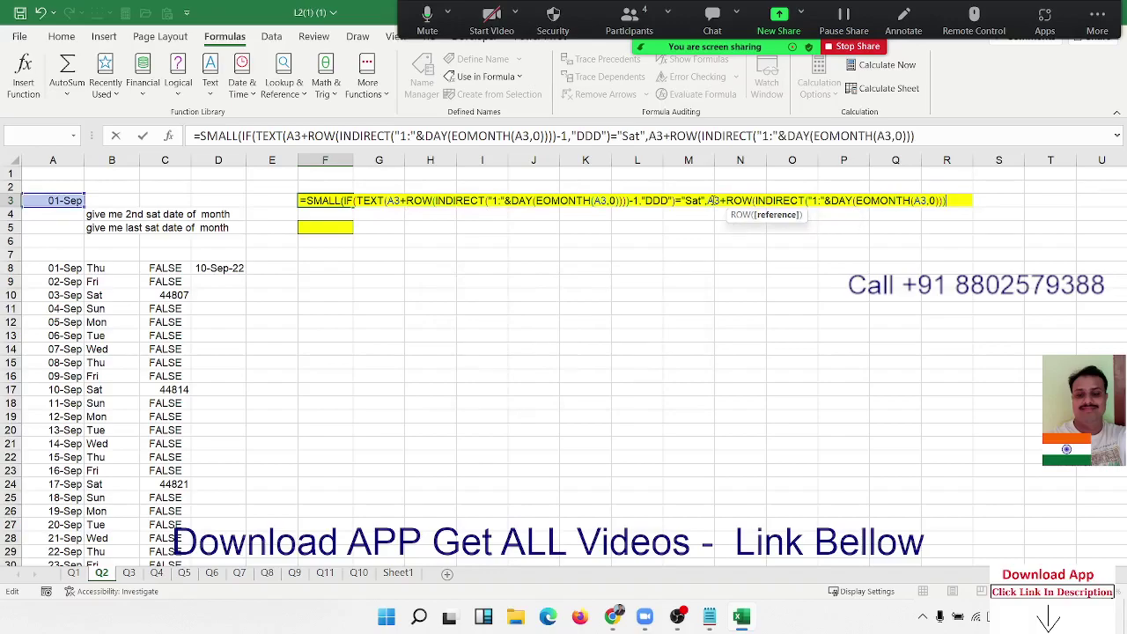
text())
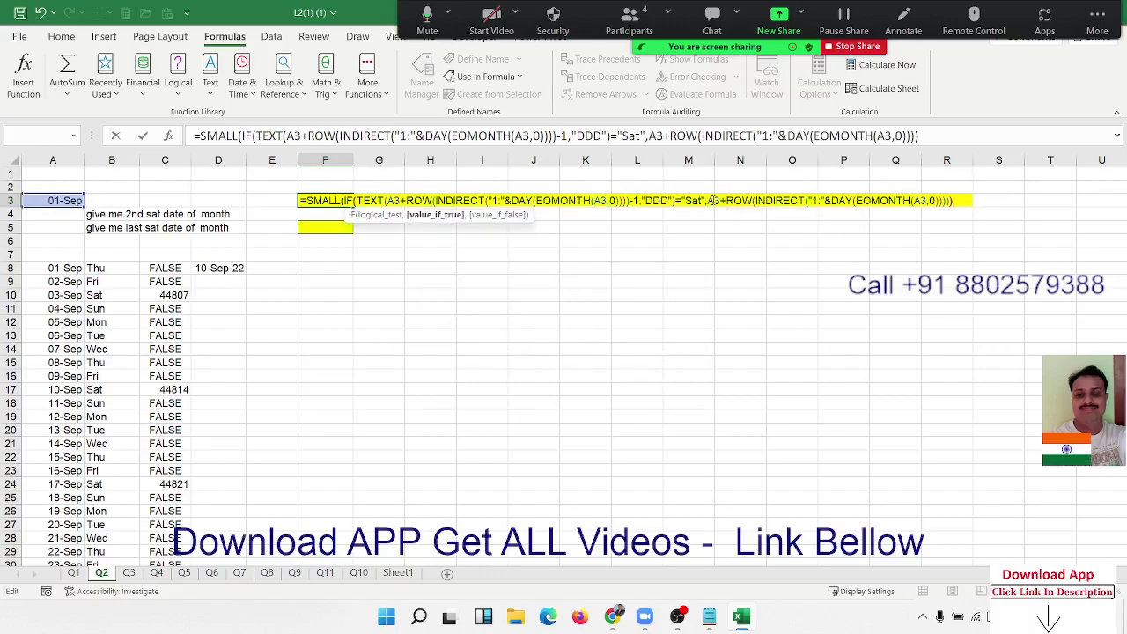
text(),)
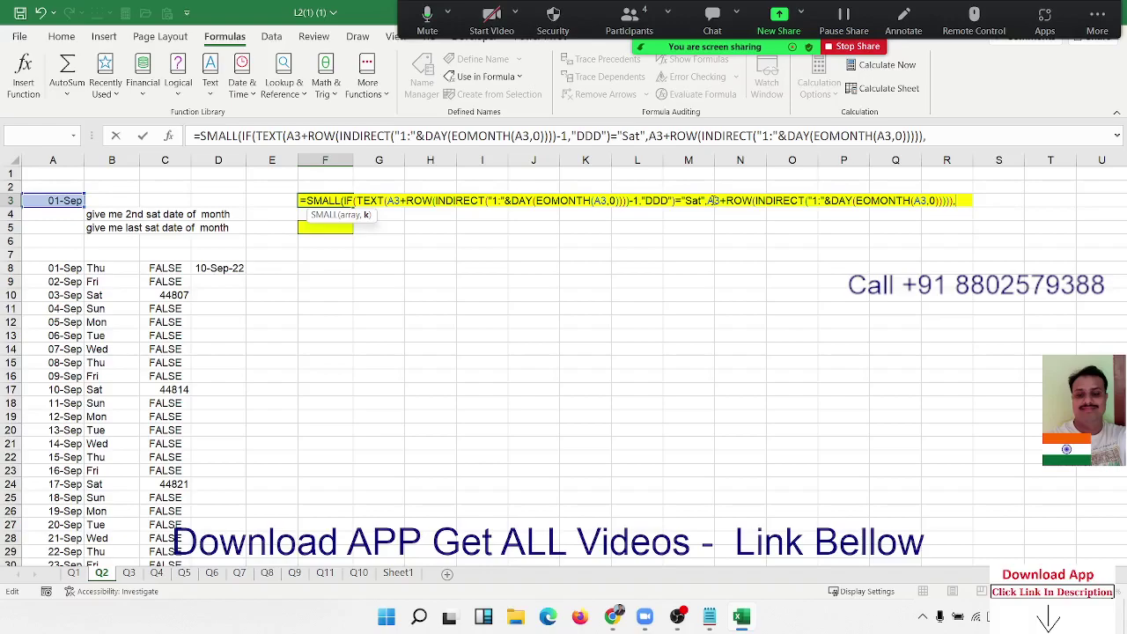
text(2)
key(Return)
key(Return)
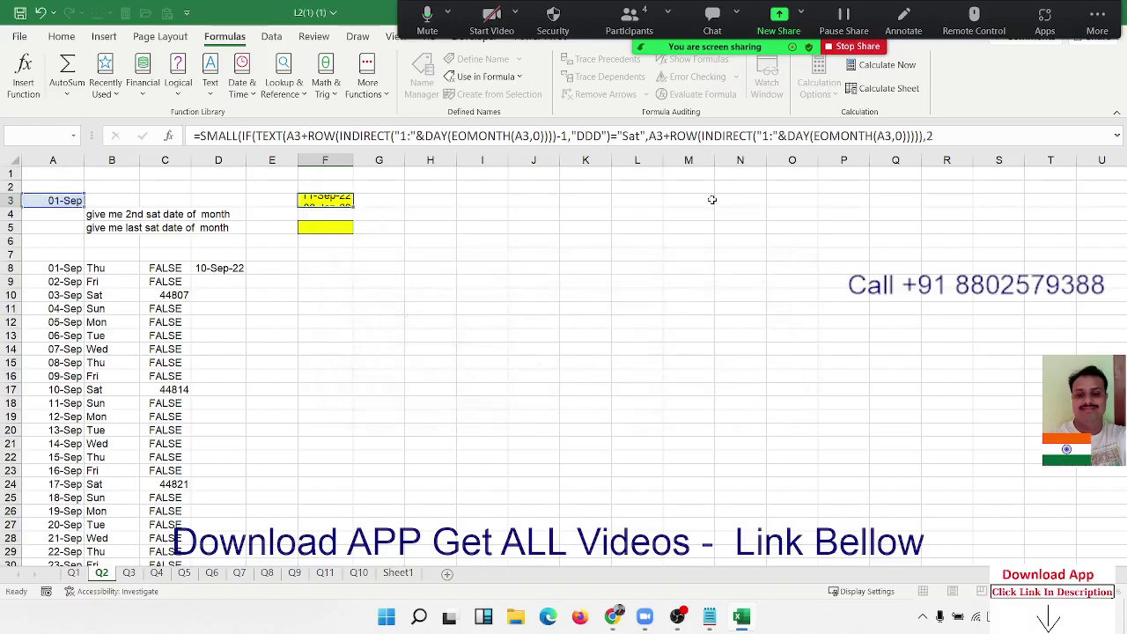
key(Up)
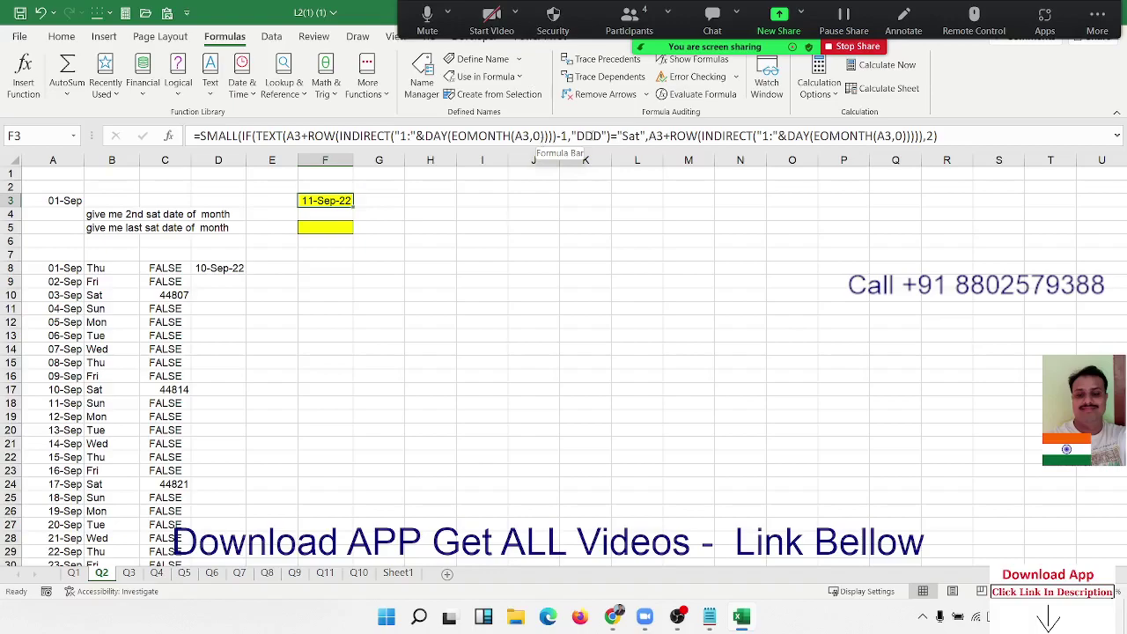
Format the dates in A8:A37 as General so they show serial numbers from 44805
click(683, 94)
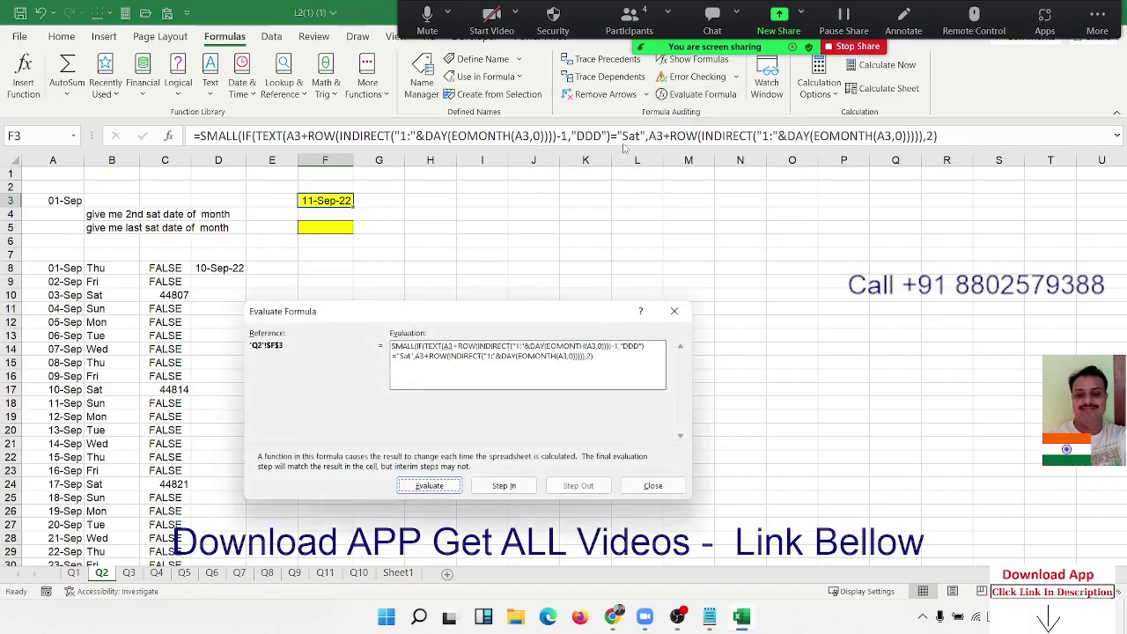
key(Escape)
click(64, 268)
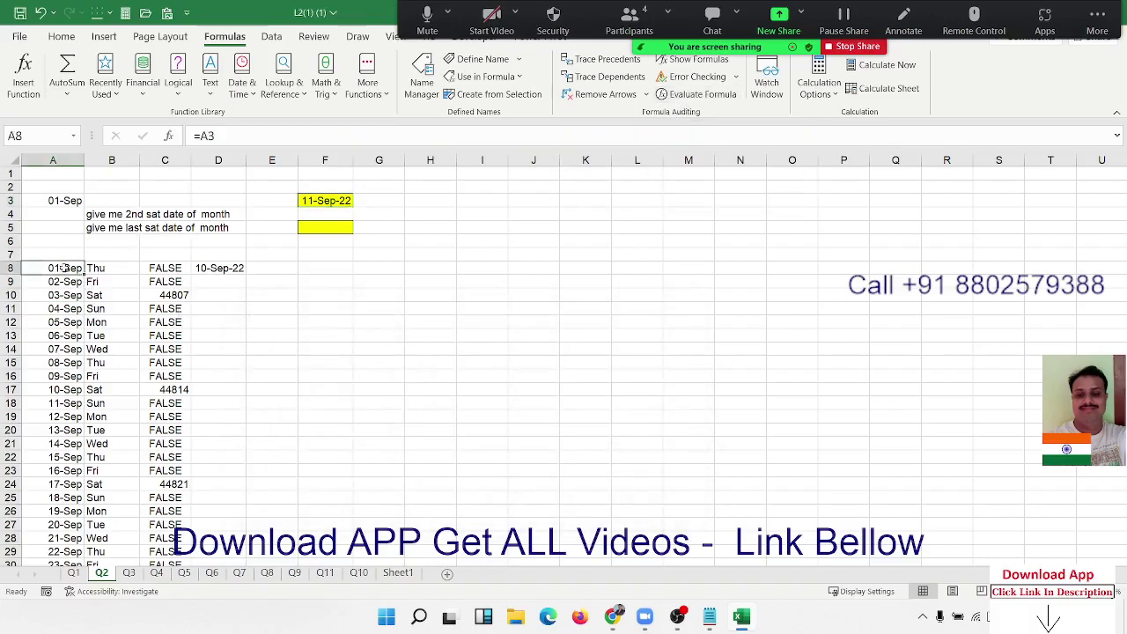
key(ctrl+shift+Down)
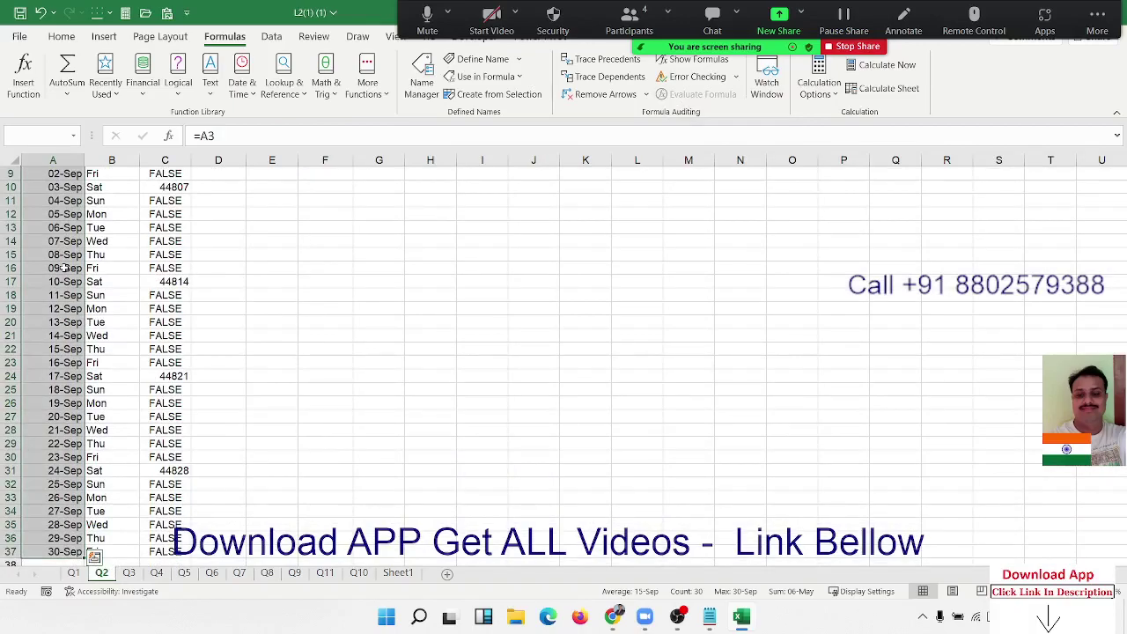
scroll(65, 268, up, 3)
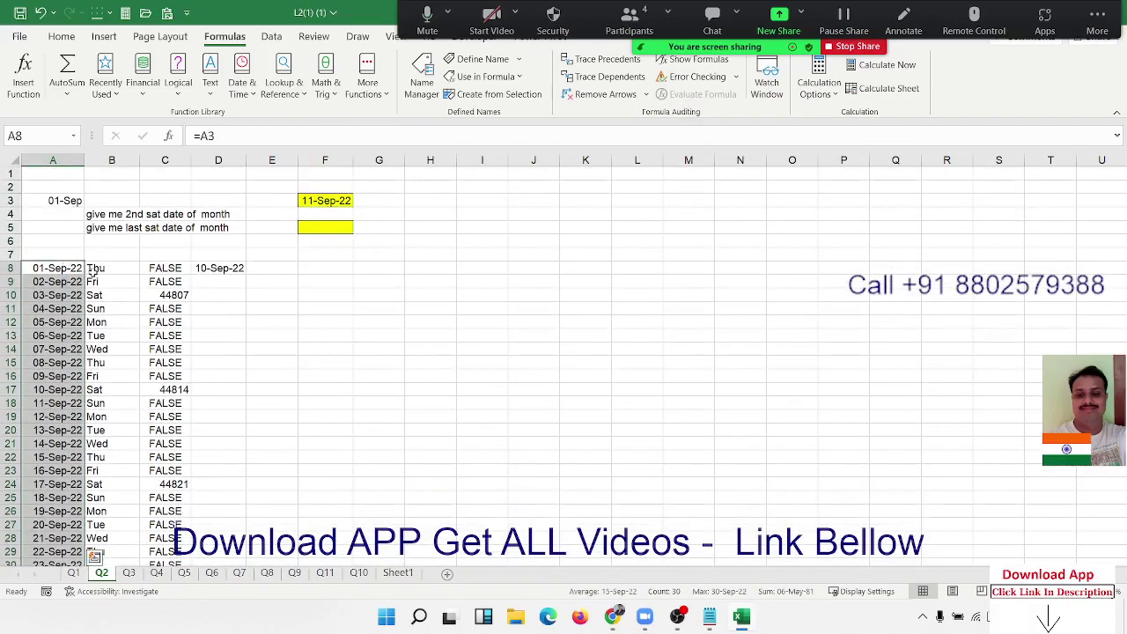
key(ctrl+shift+grave)
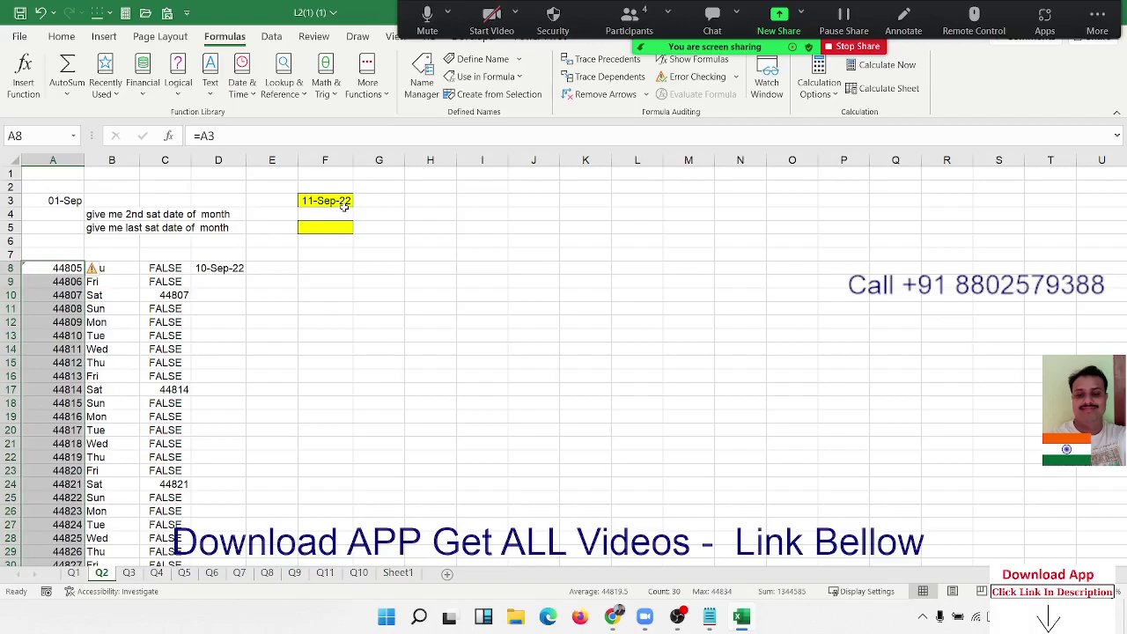
click(344, 204)
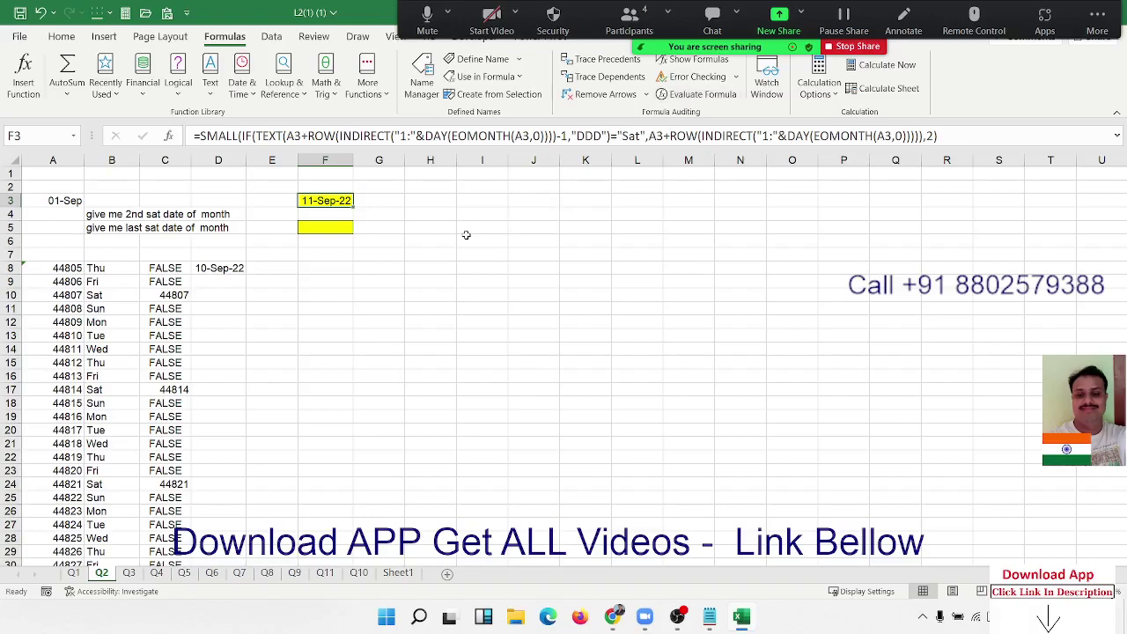
Evaluate A3 to its serial 44805, then check the September 2022 calendar
click(702, 94)
click(431, 486)
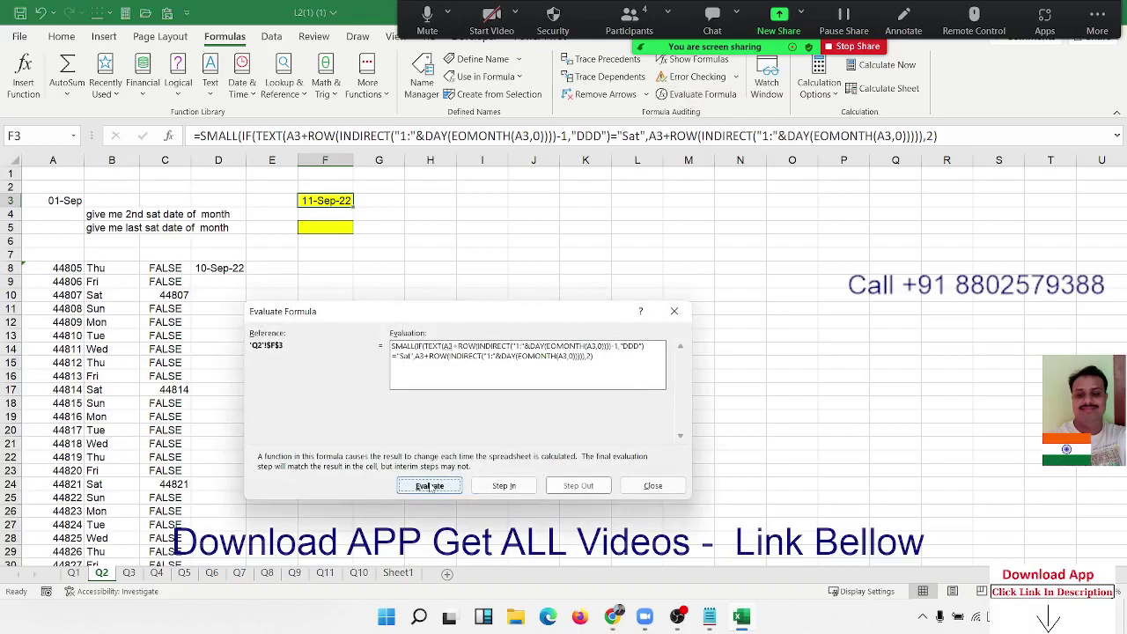
click(653, 486)
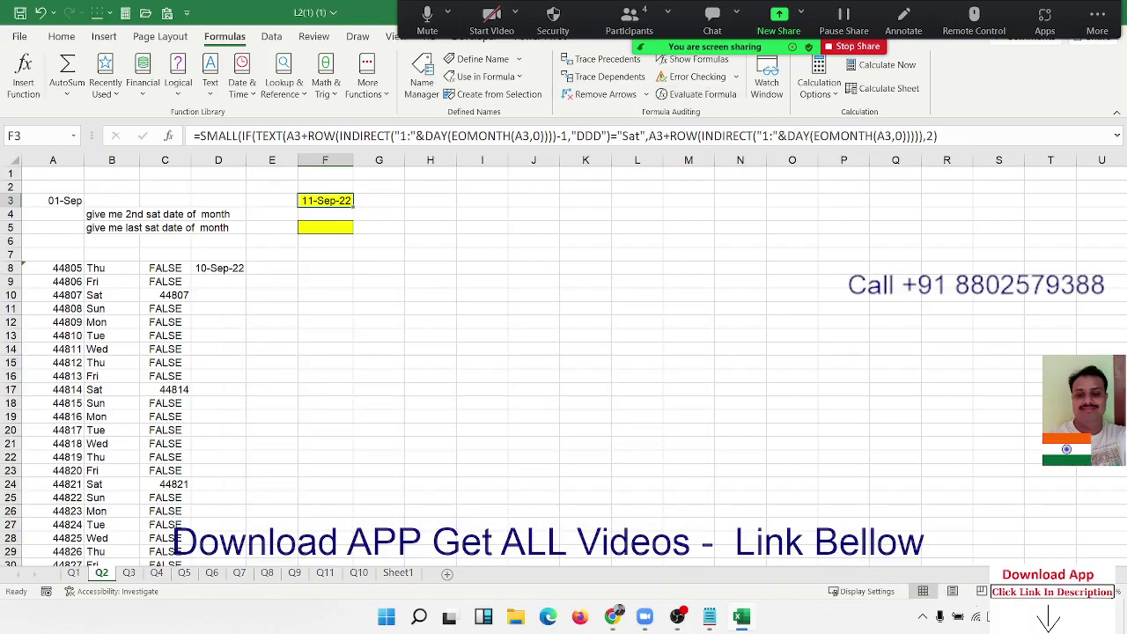
key(super+alt+d)
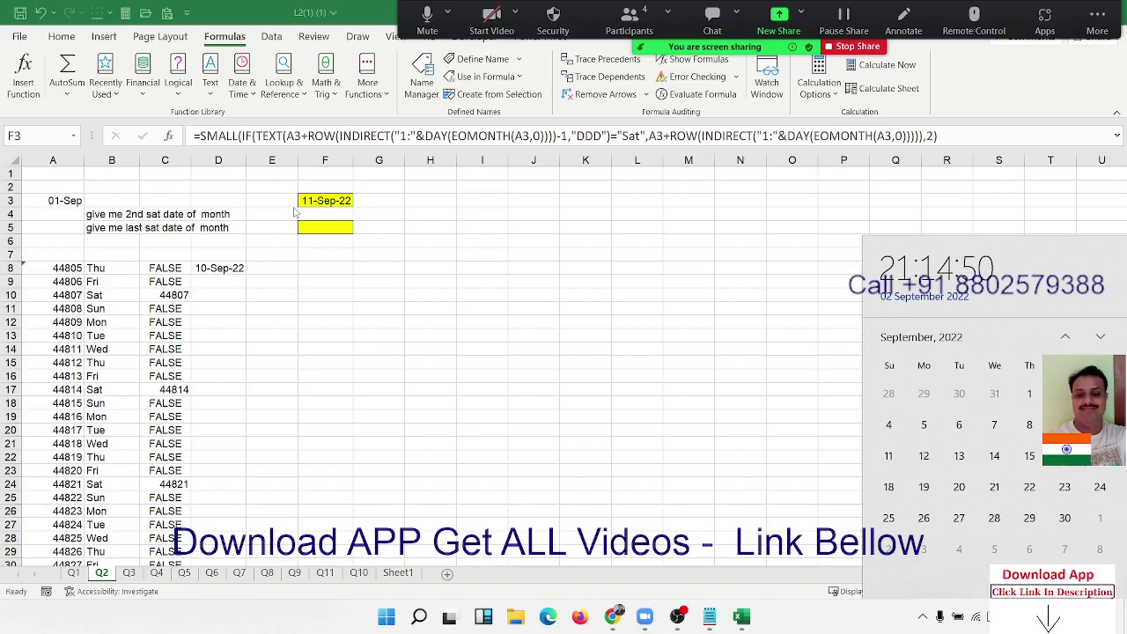
click(327, 206)
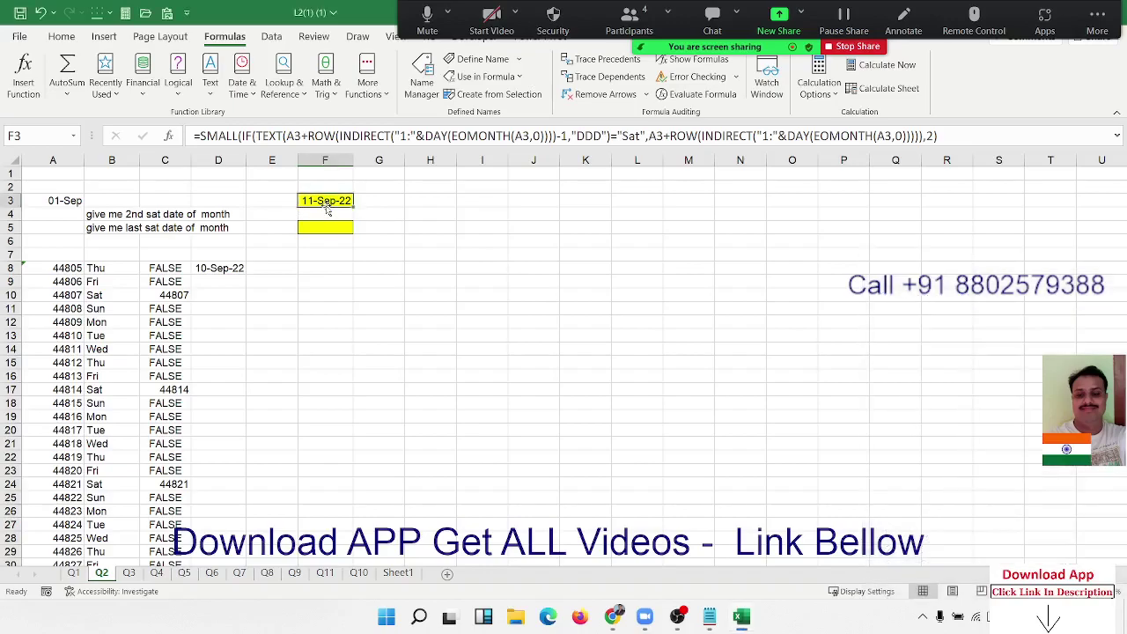
Step F3's evaluation through the day count 30 to the row numbers 1 to 30
click(662, 93)
click(431, 490)
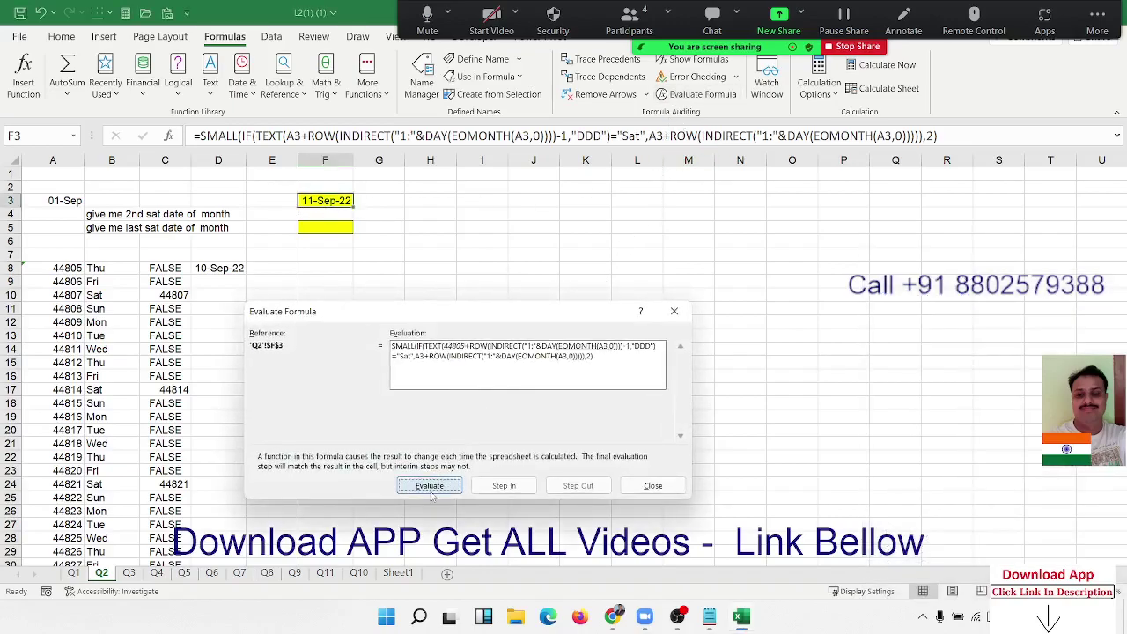
click(431, 491)
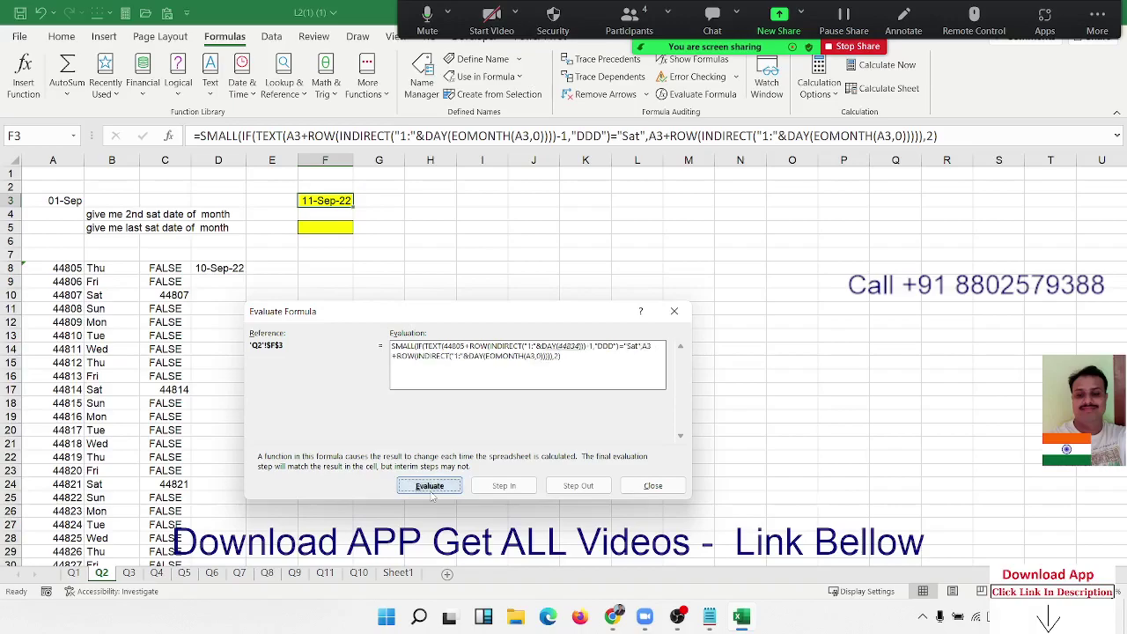
click(431, 491)
click(430, 490)
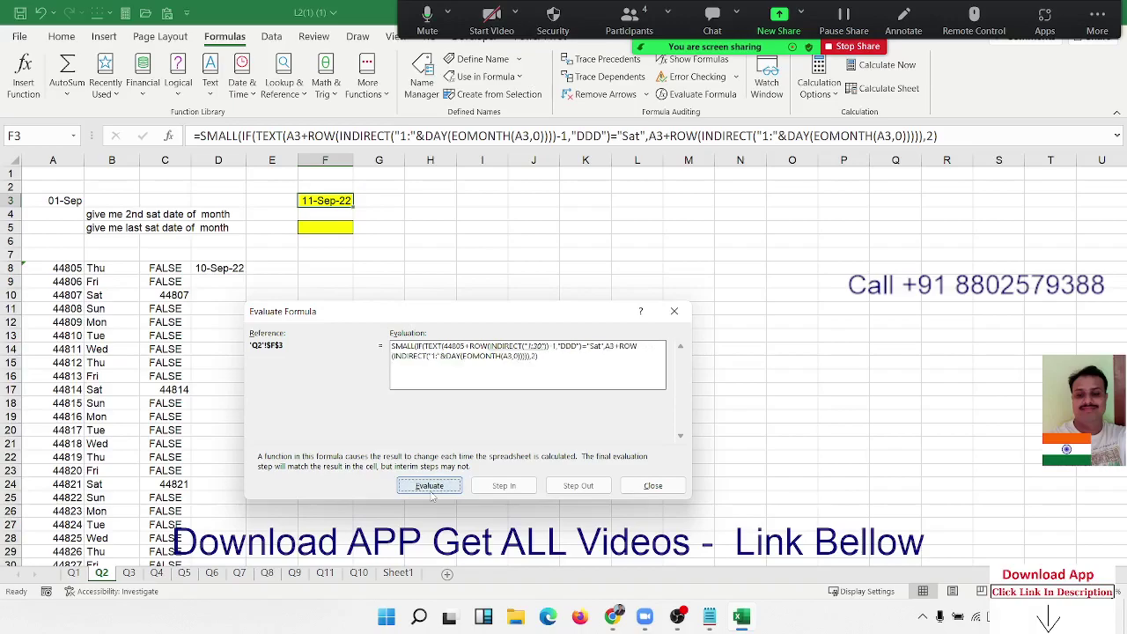
click(429, 488)
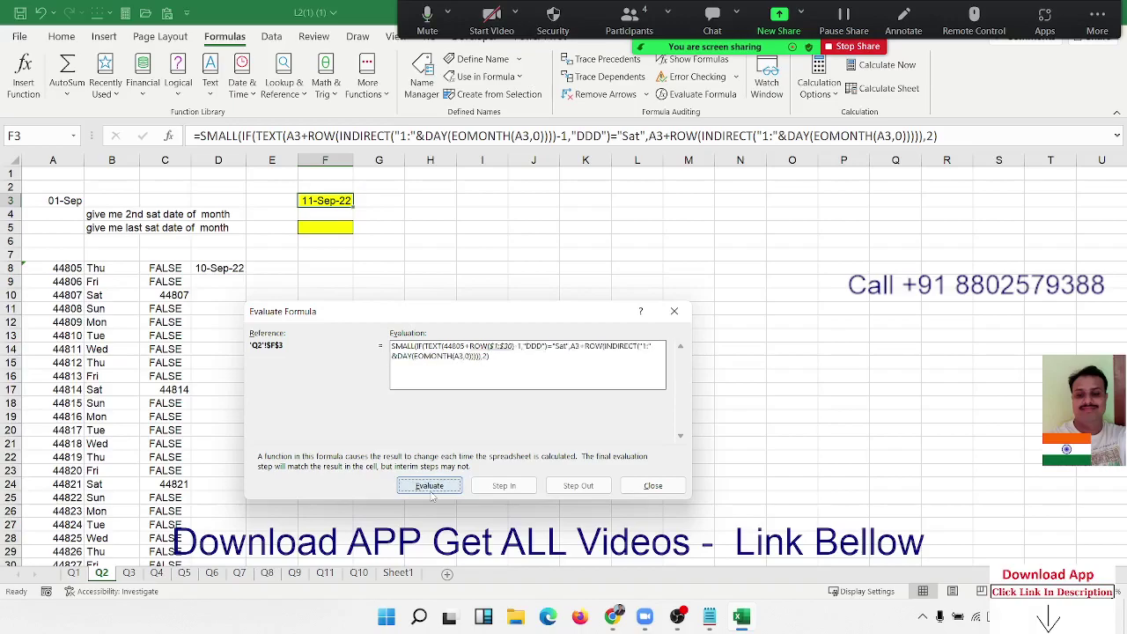
click(431, 492)
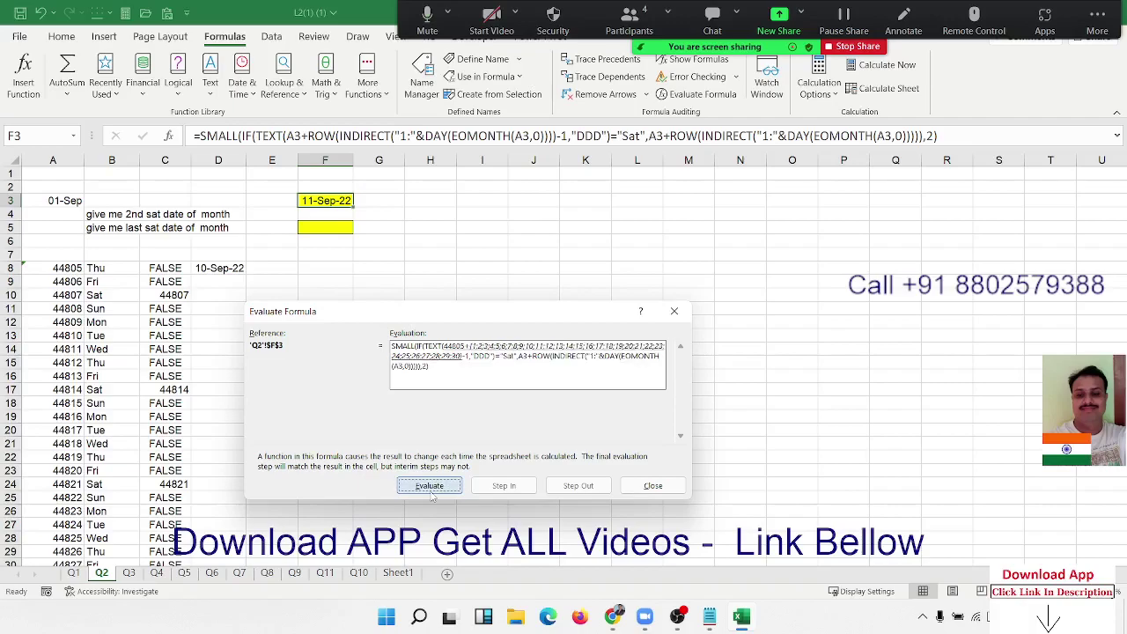
Continue evaluating through the day names and Sat comparison, then the month-end 44834, and close
click(431, 493)
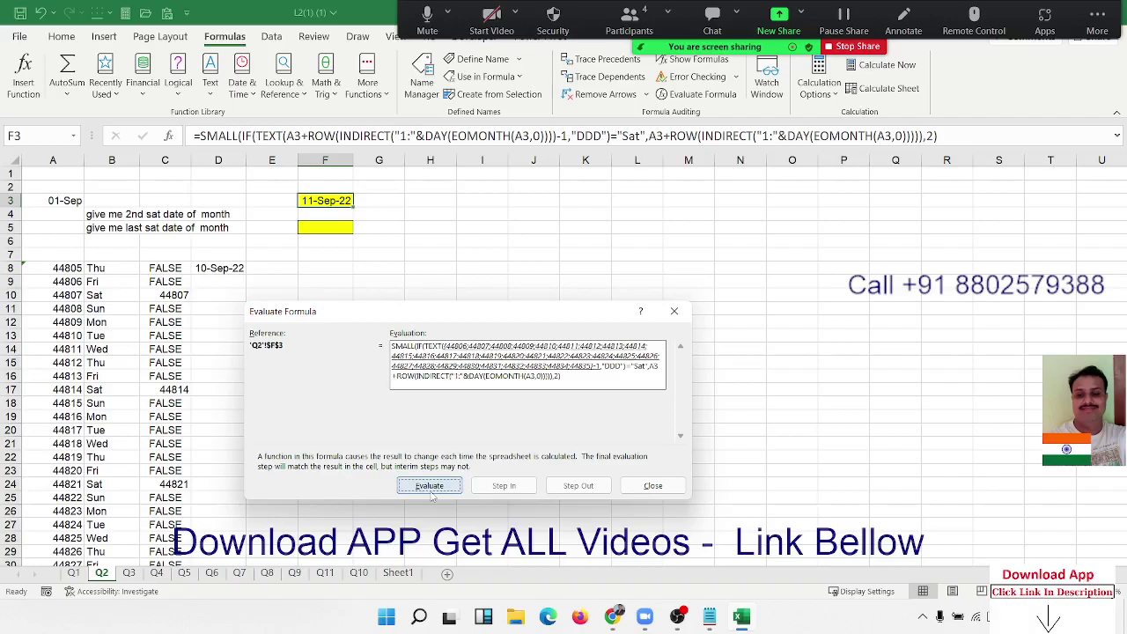
click(431, 492)
click(432, 492)
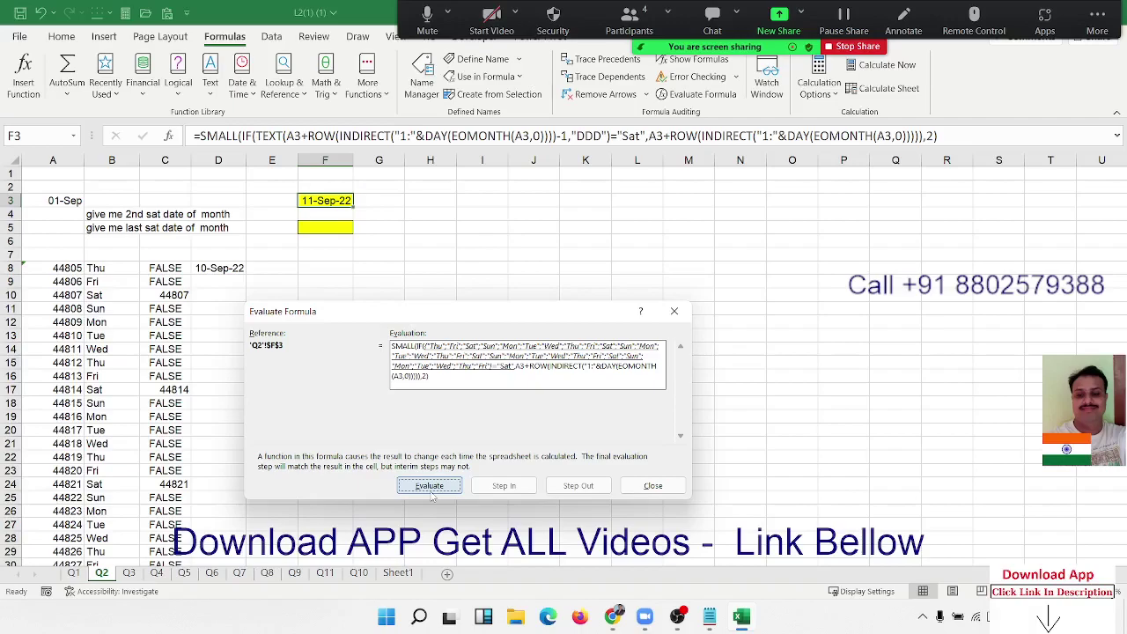
click(431, 493)
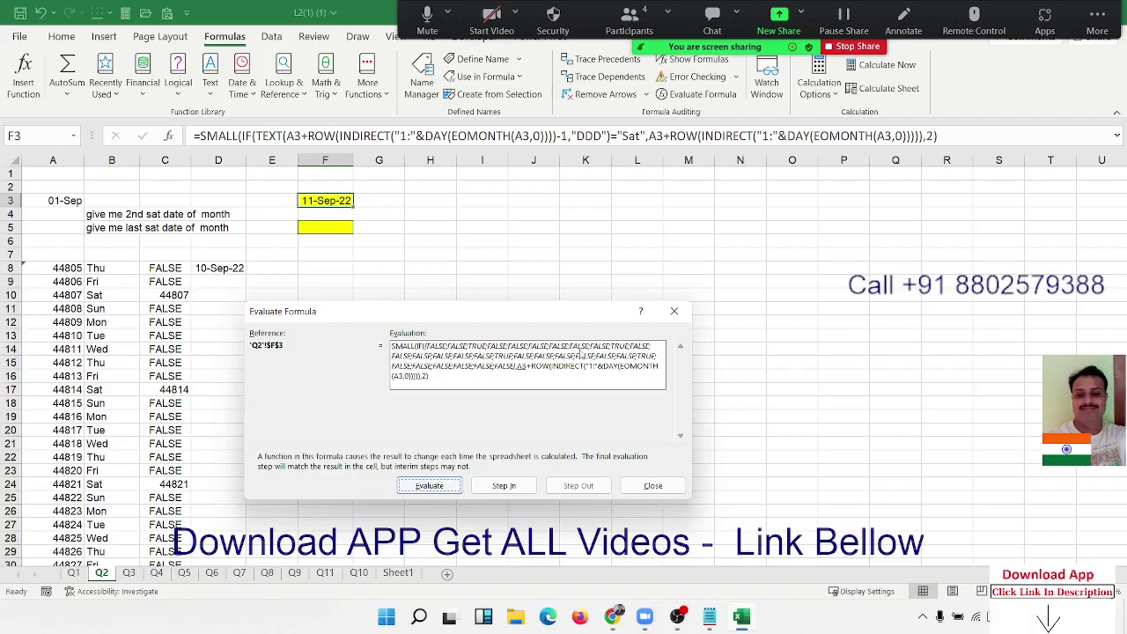
click(443, 489)
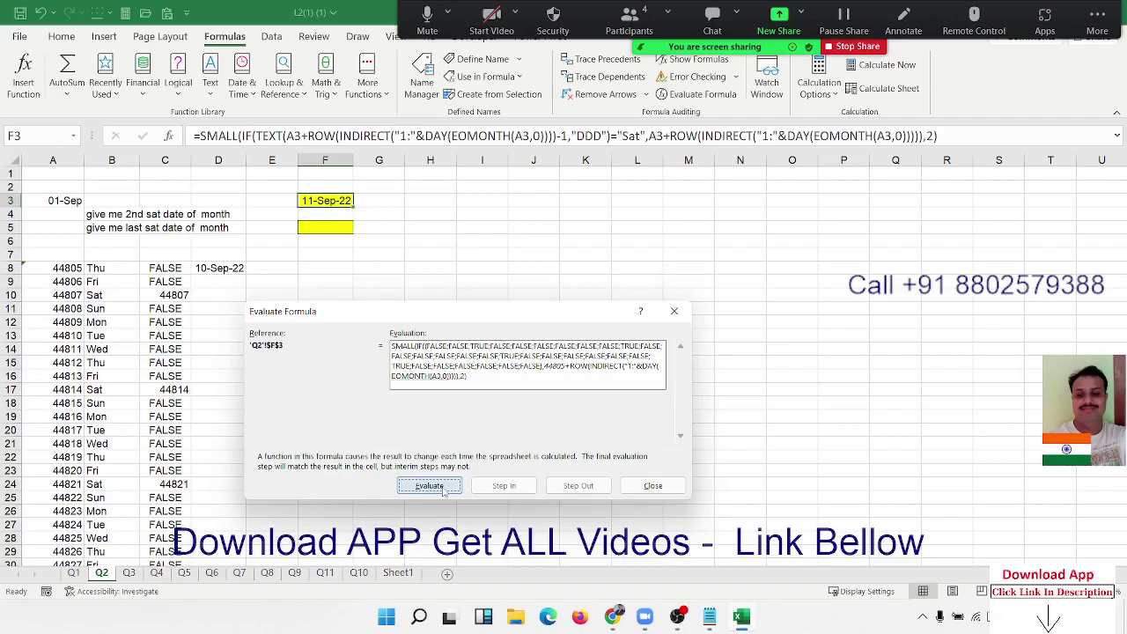
click(445, 488)
click(445, 488)
key(Escape)
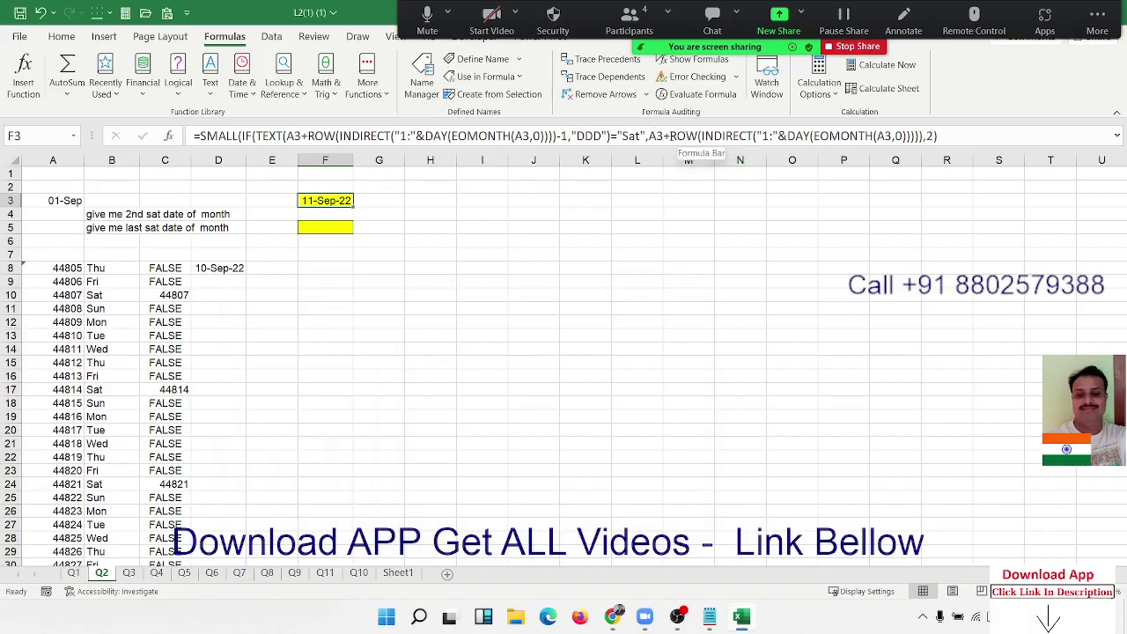
Add -1 after the second ROW(INDIRECT(...)) term in F3 so it returns 10-Sep-22
click(670, 139)
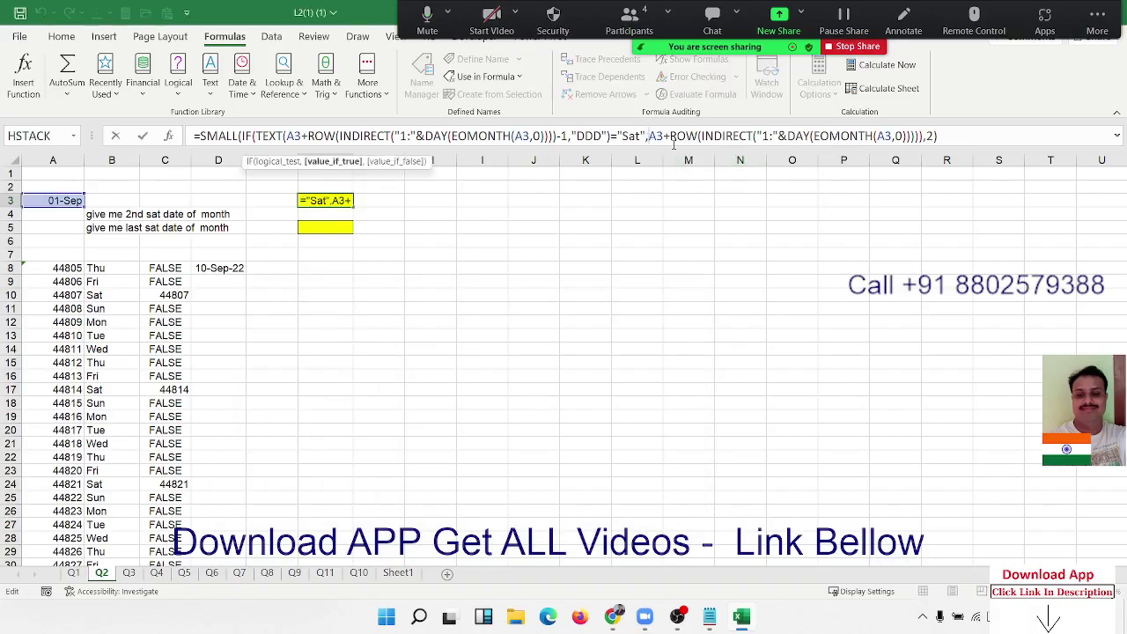
text(()
key(BackSpace)
text())
text(-1)
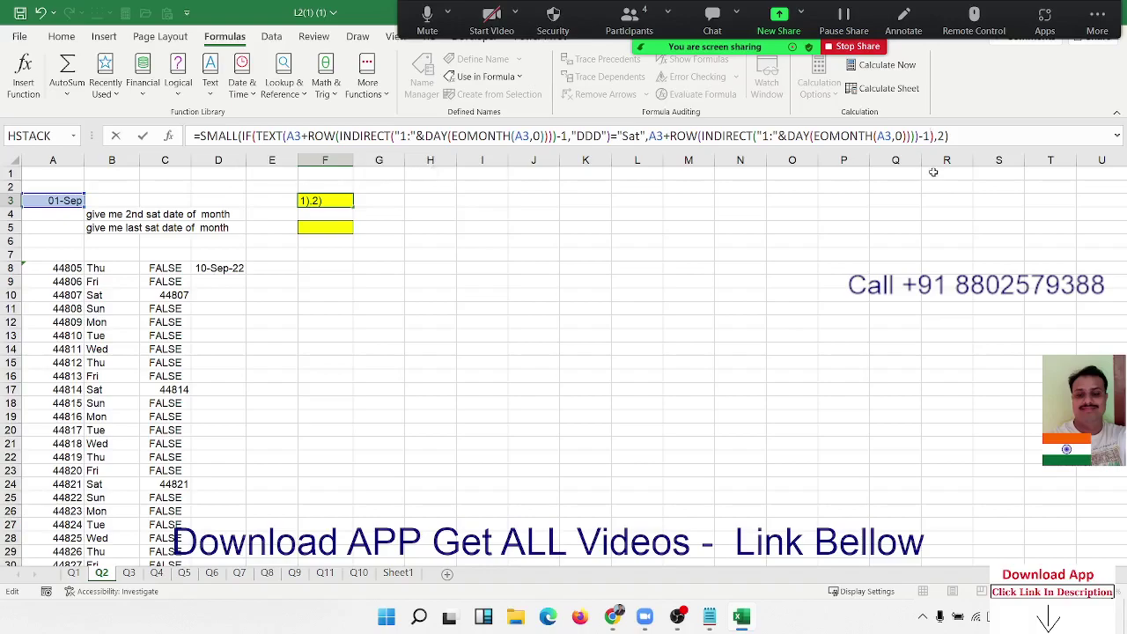
key(ctrl+Return)
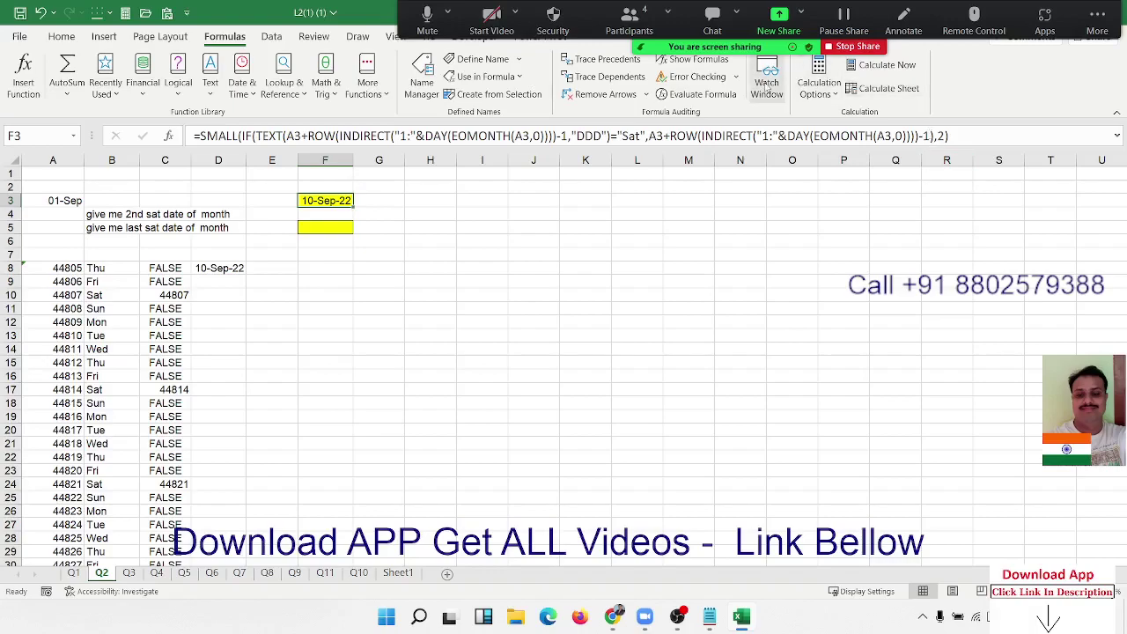
click(696, 93)
click(440, 489)
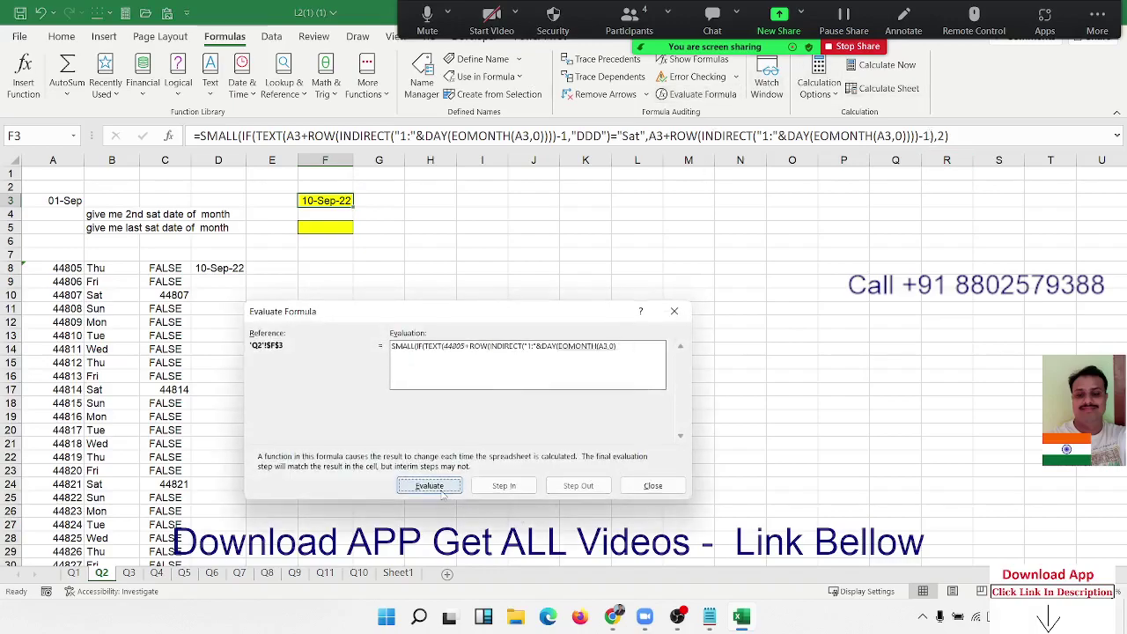
click(440, 490)
click(440, 489)
click(443, 491)
click(443, 490)
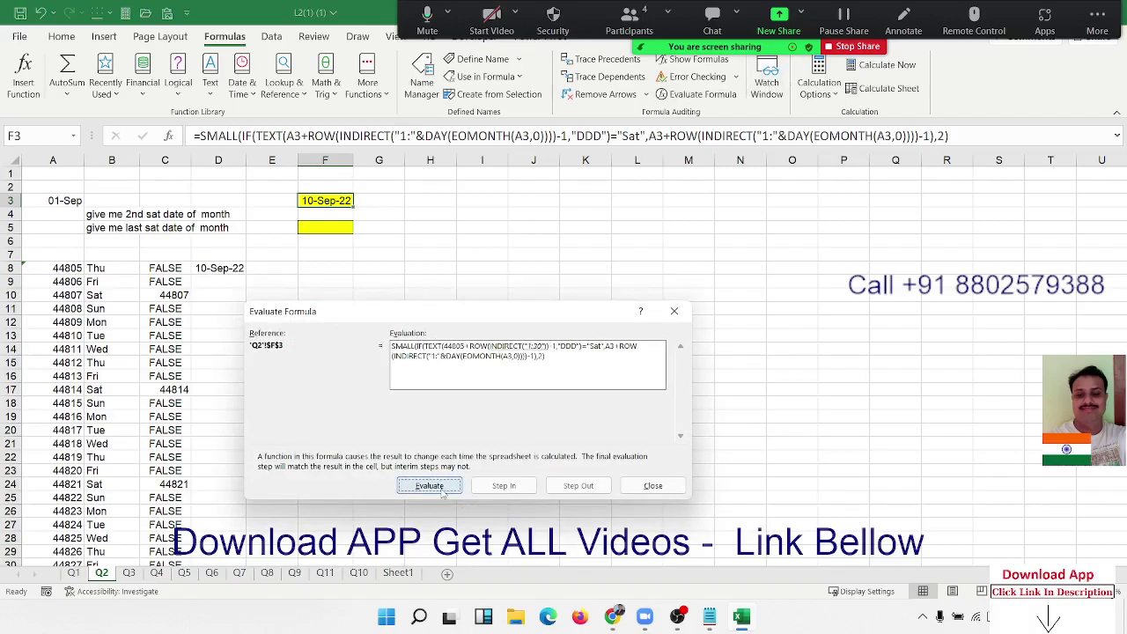
click(443, 490)
click(442, 489)
click(443, 489)
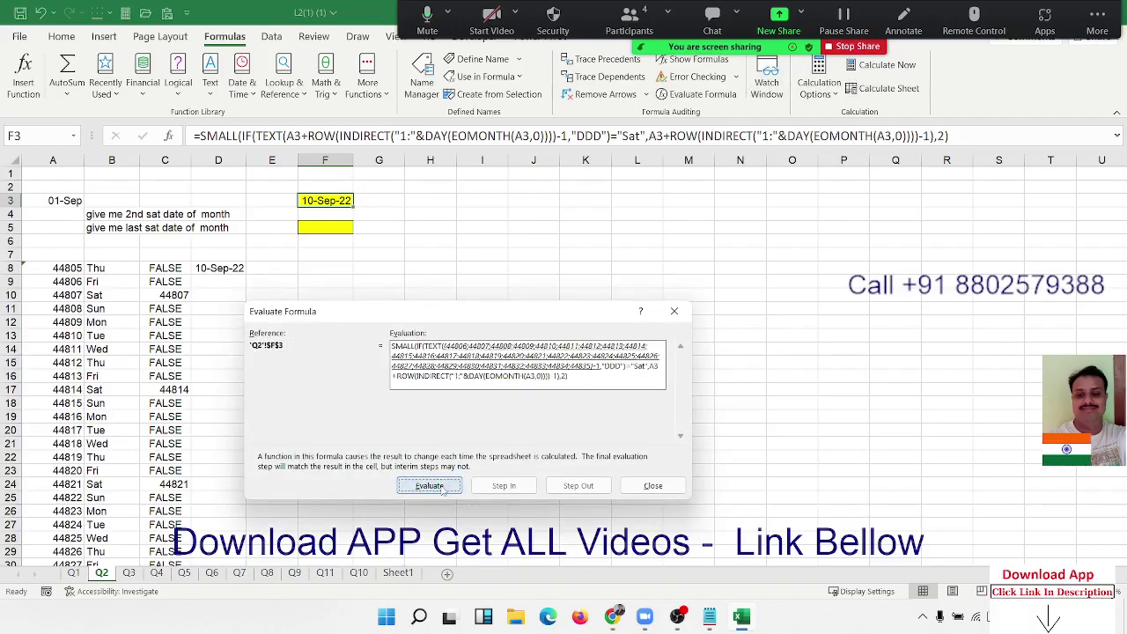
click(442, 489)
click(443, 490)
click(443, 489)
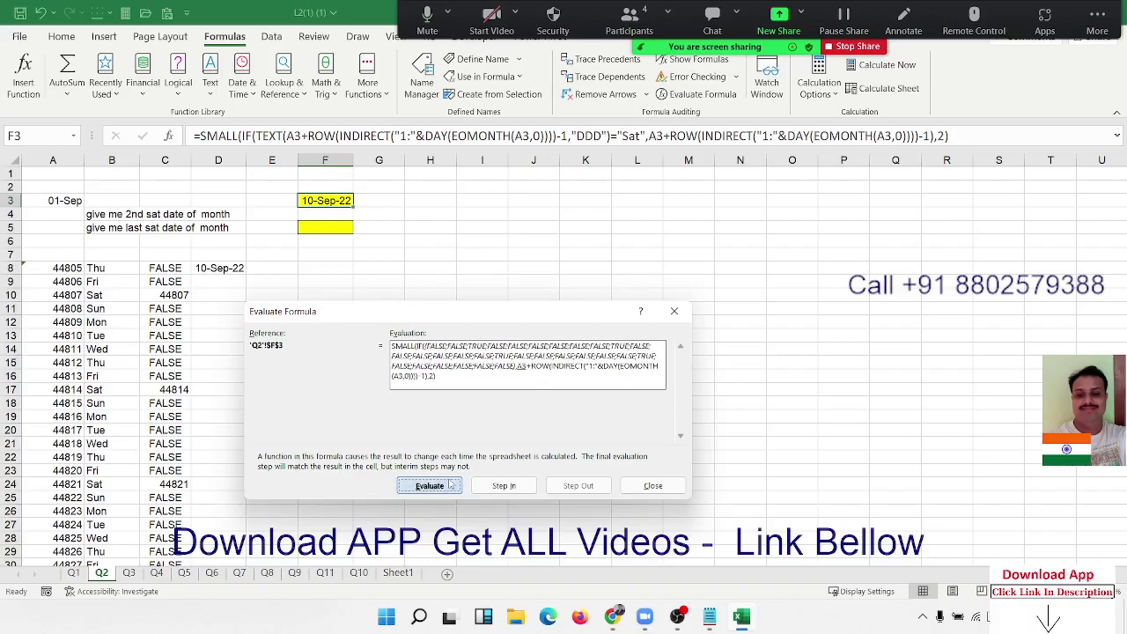
click(634, 480)
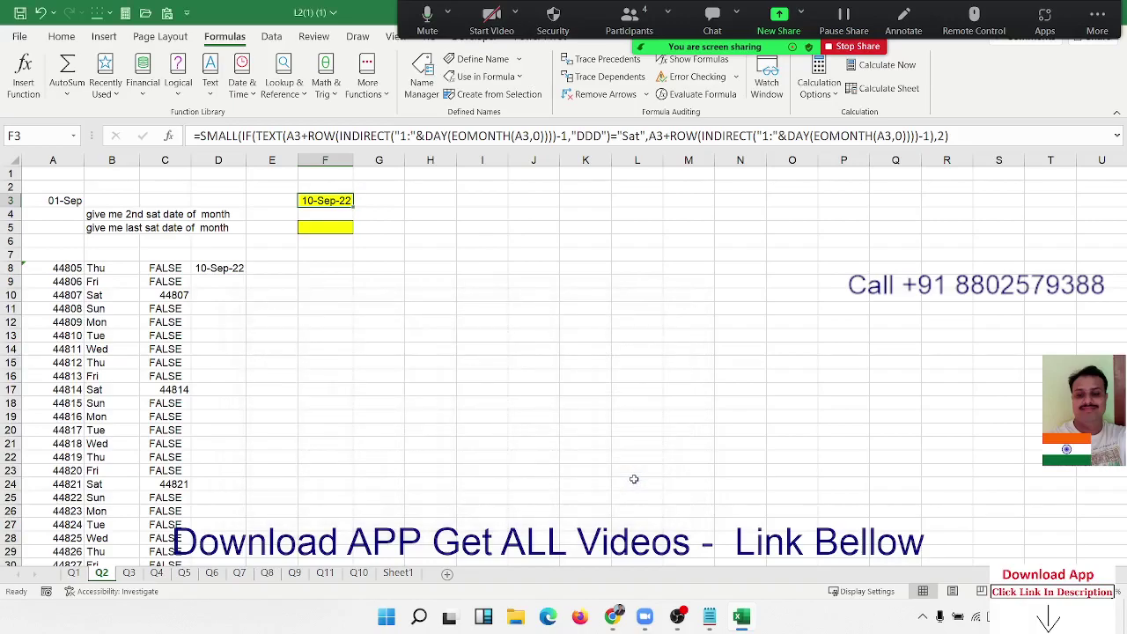
On sheet Q3, clear the working-hour results in F12:F14
click(128, 573)
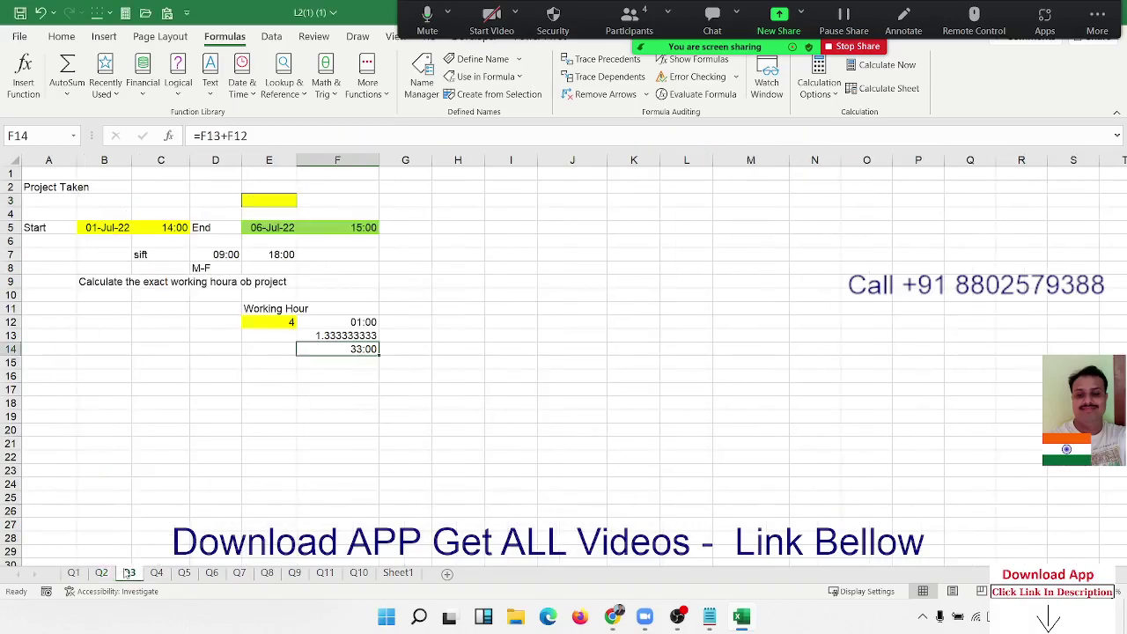
click(238, 471)
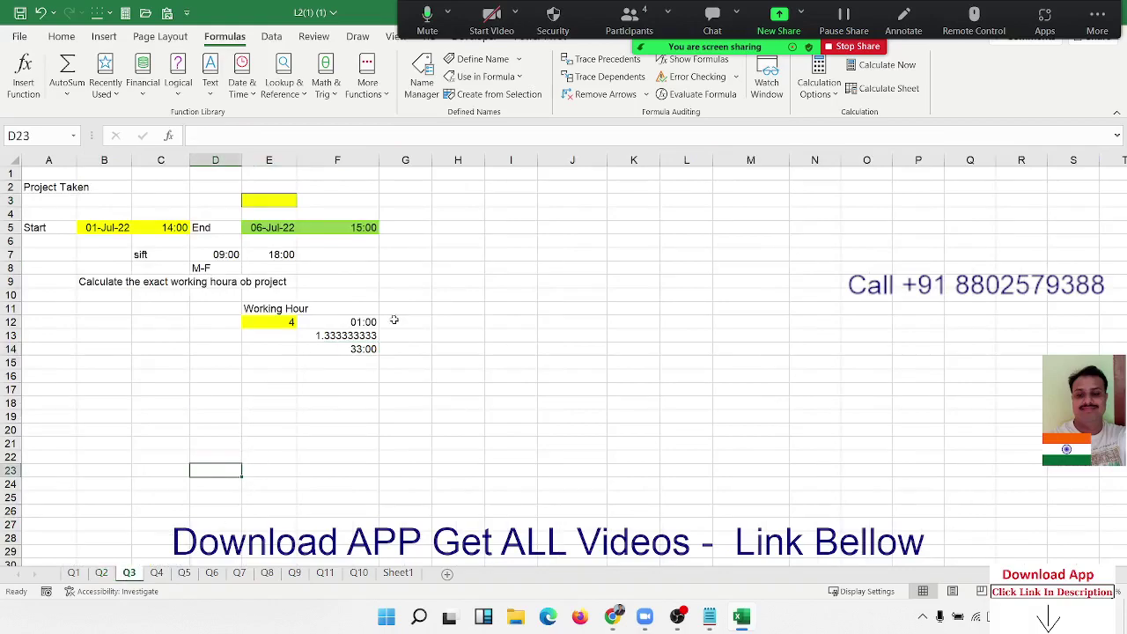
drag(333, 312, 344, 365)
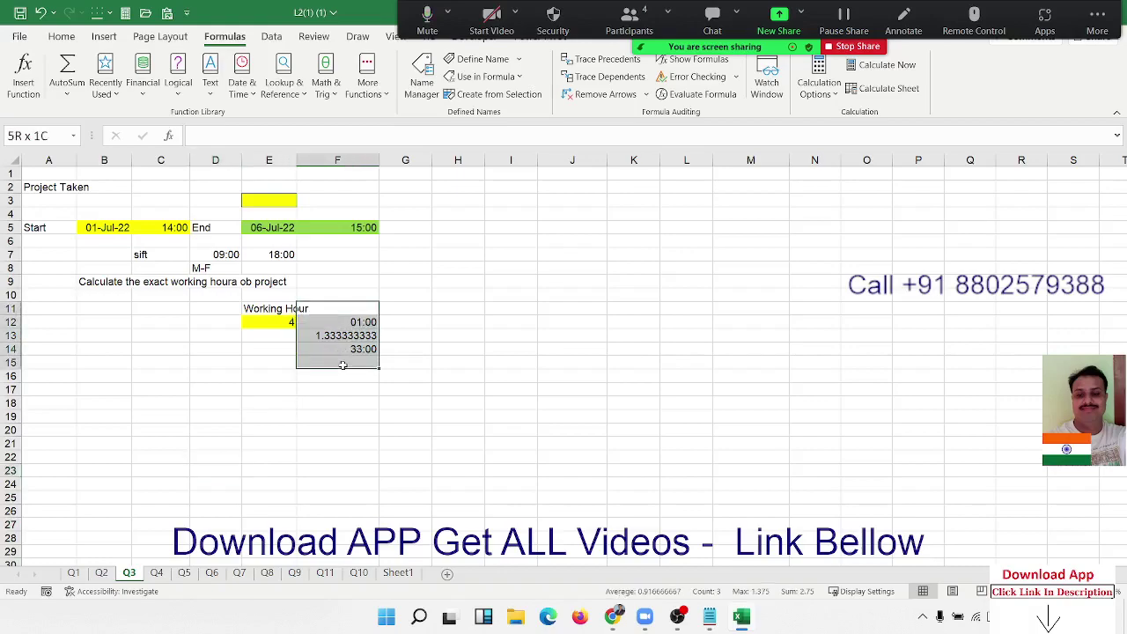
key(Delete)
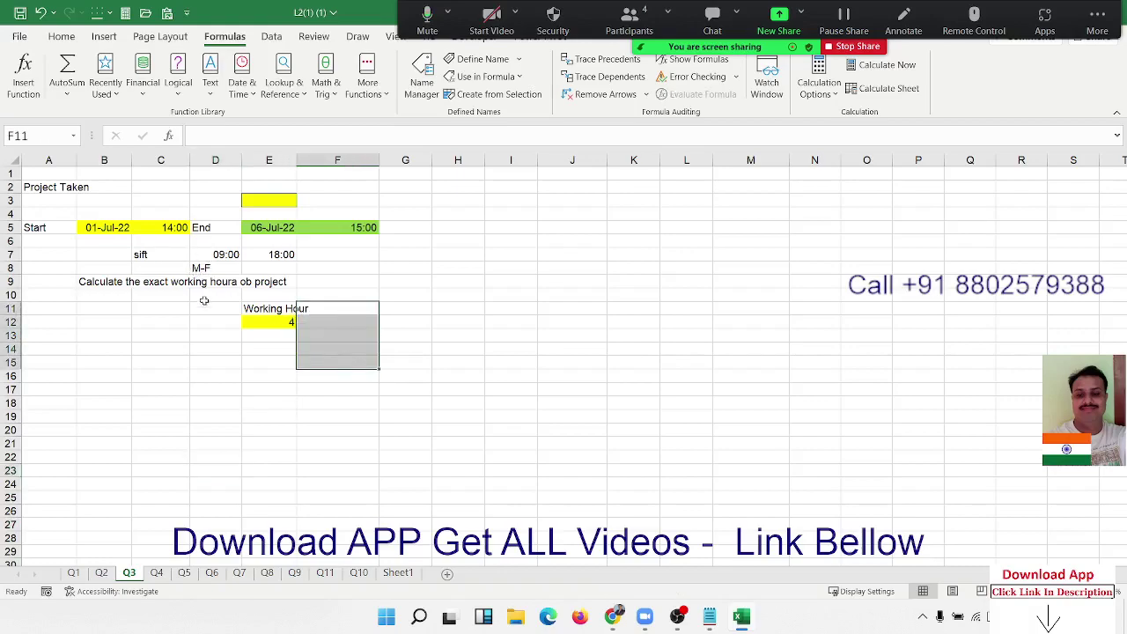
click(185, 333)
Review the project's start and end dates and times, then clear the working-hour count 4 in E12
click(100, 226)
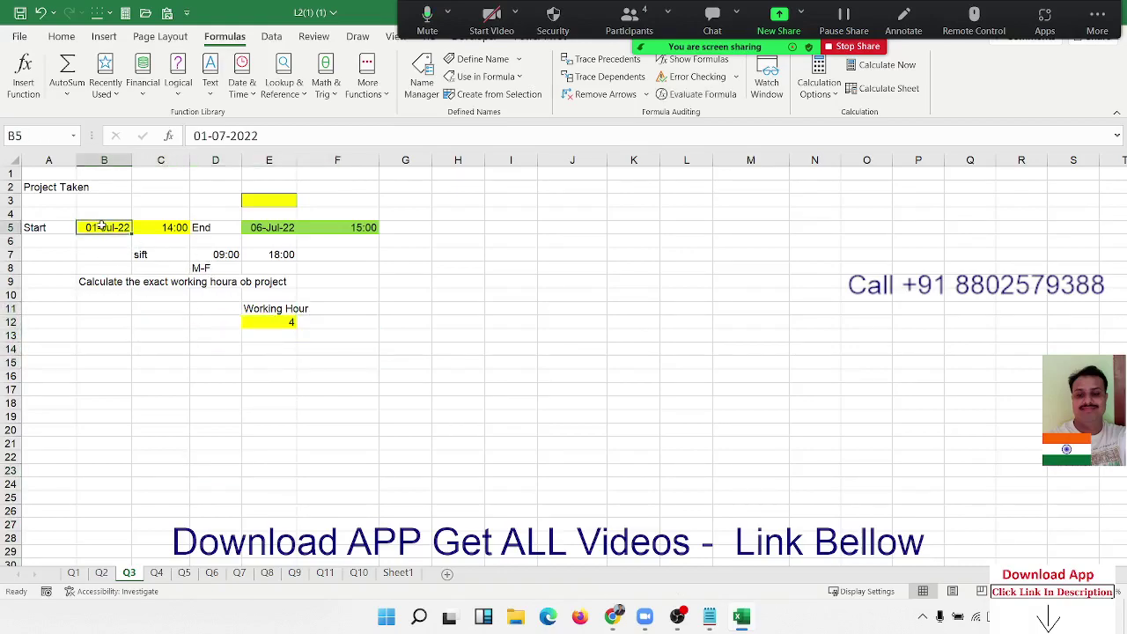
click(165, 227)
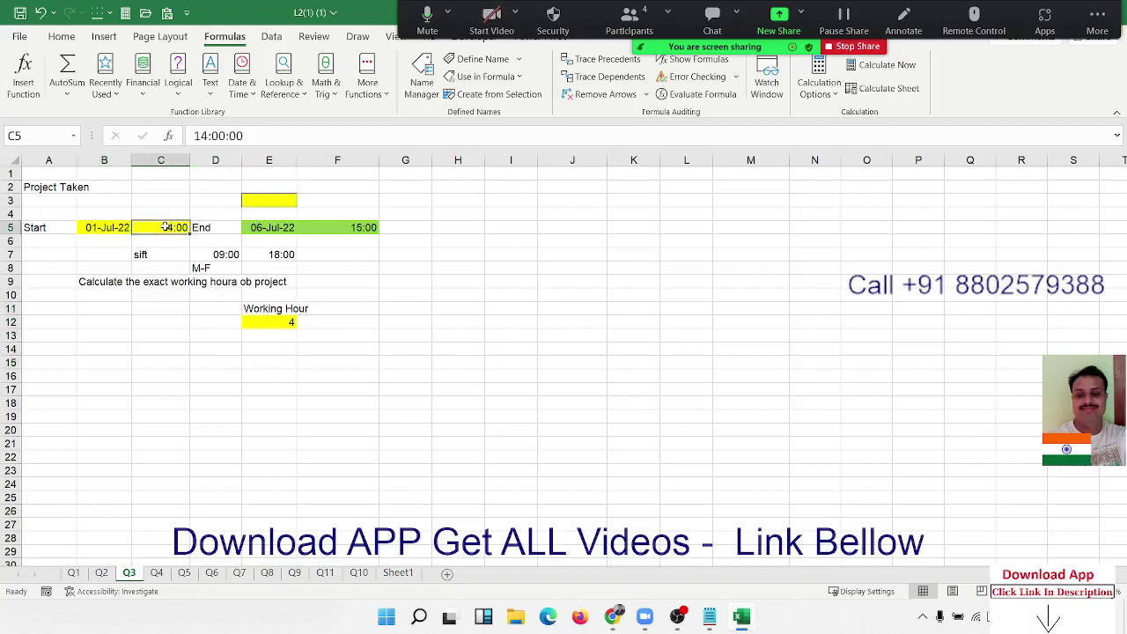
click(279, 231)
click(368, 227)
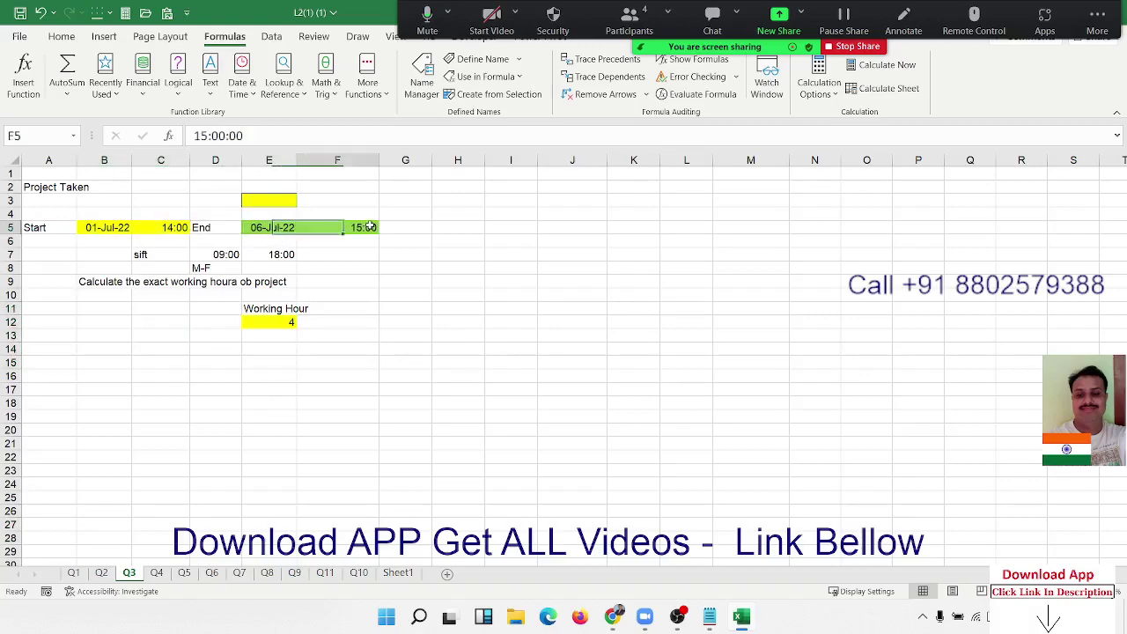
click(287, 322)
key(Delete)
click(365, 363)
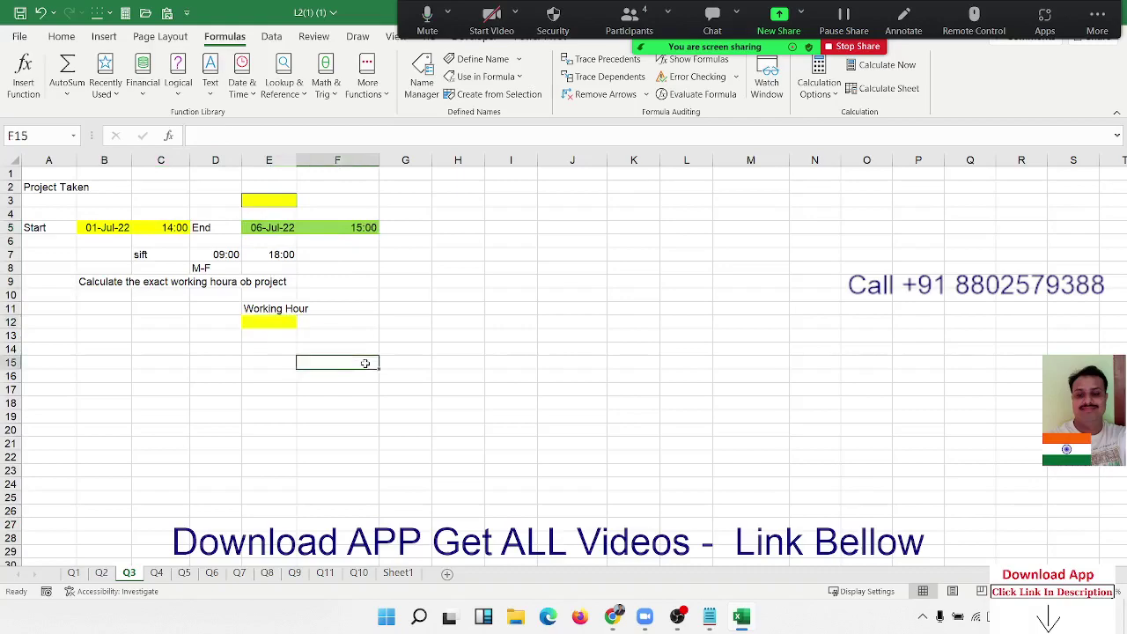
click(228, 257)
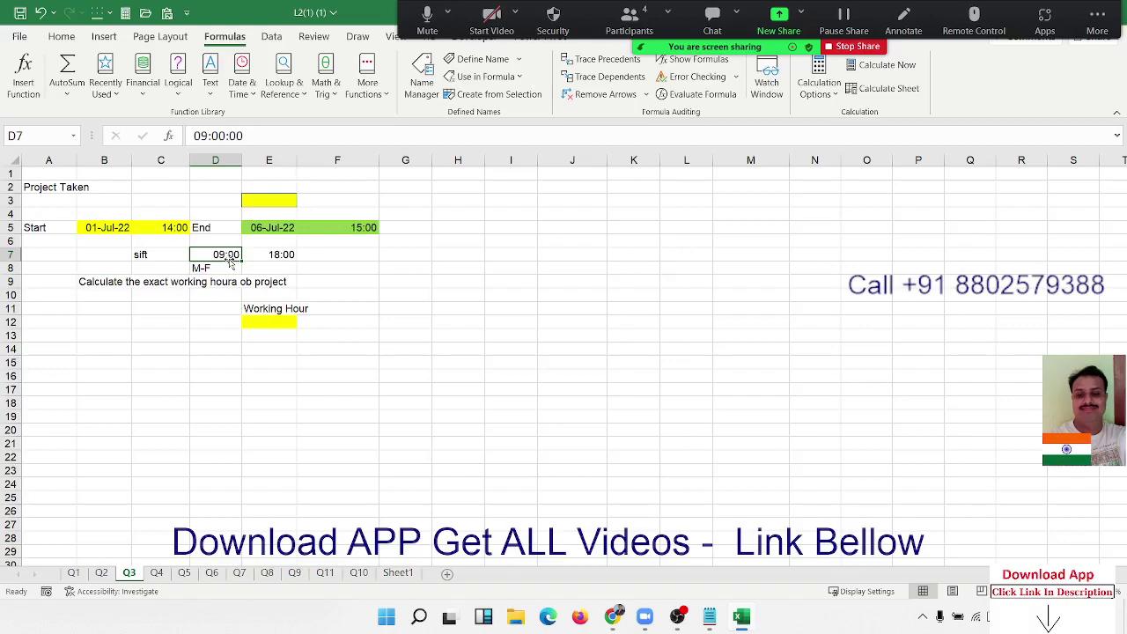
On sheet Q4, clear the digit-sum answer in C3
click(163, 574)
click(173, 368)
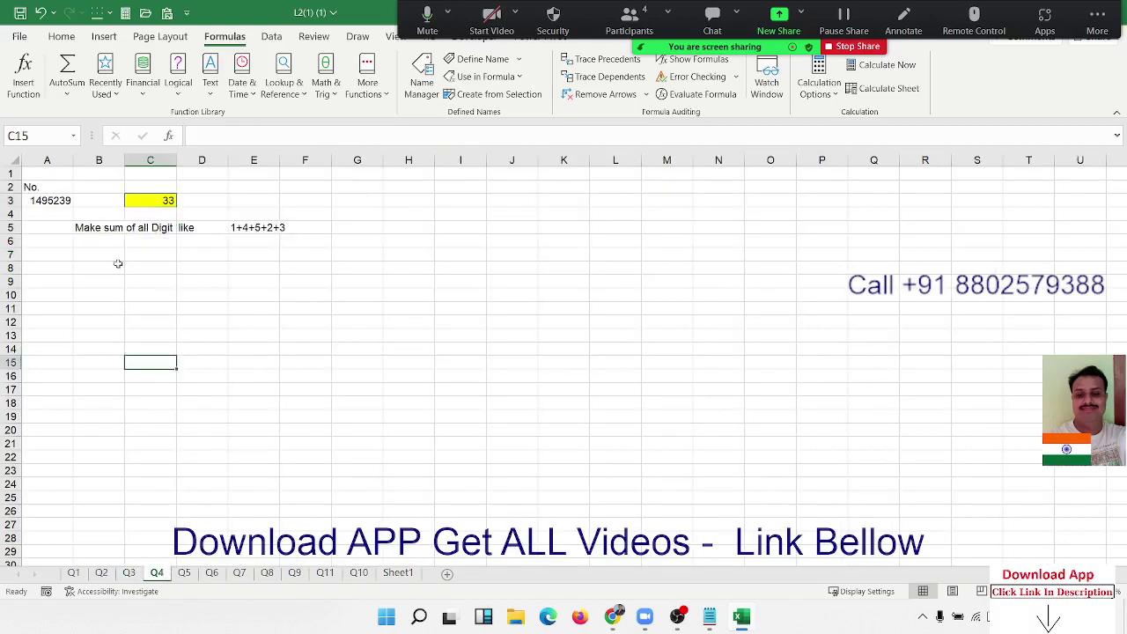
click(44, 204)
click(141, 200)
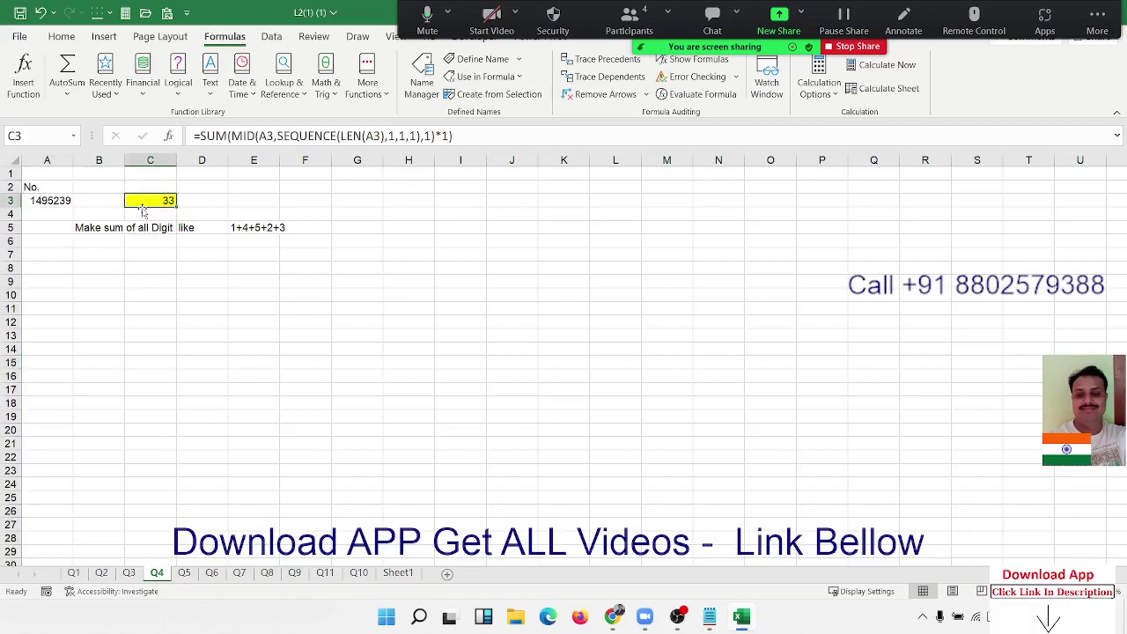
key(Delete)
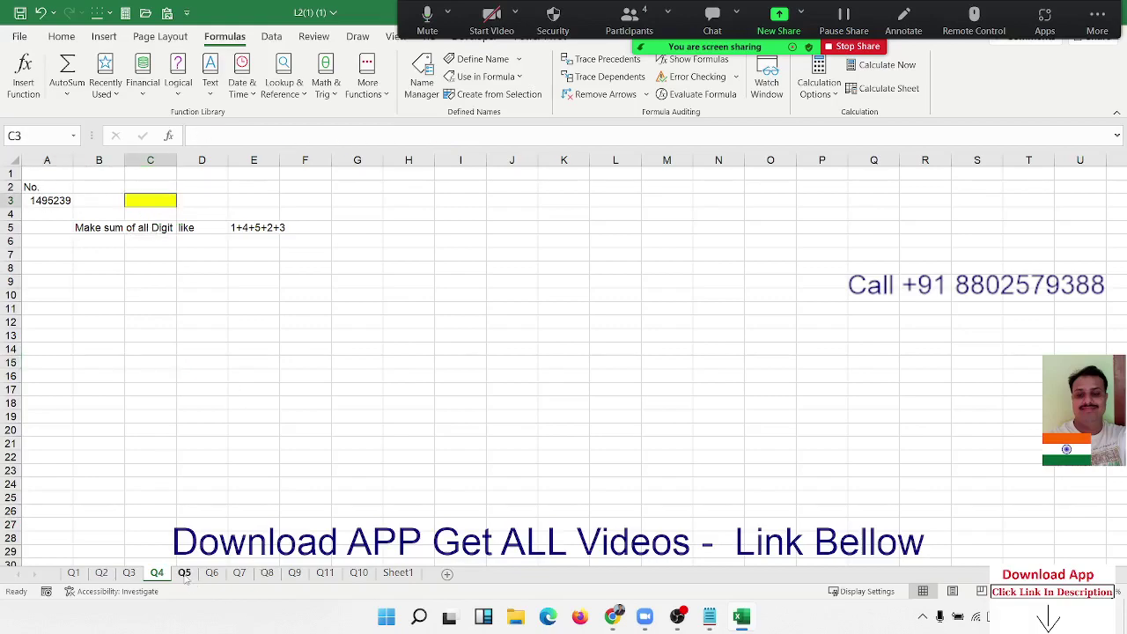
On sheet Q6, clear the extracted-number answers B3:B5 and the worked data in B9:J20
click(184, 573)
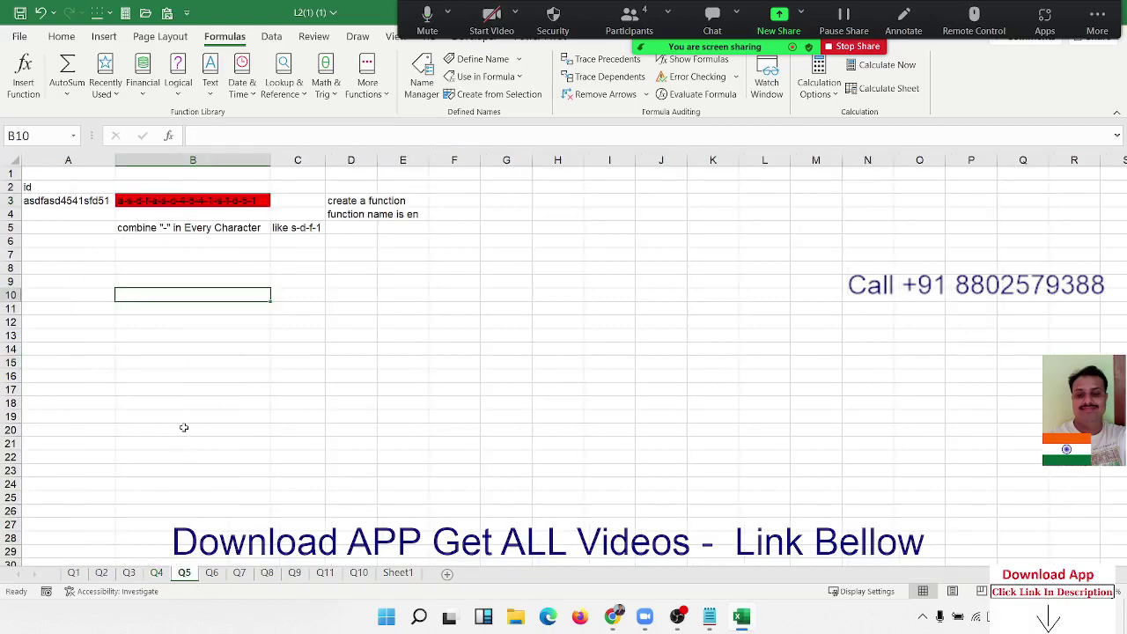
click(214, 574)
click(90, 401)
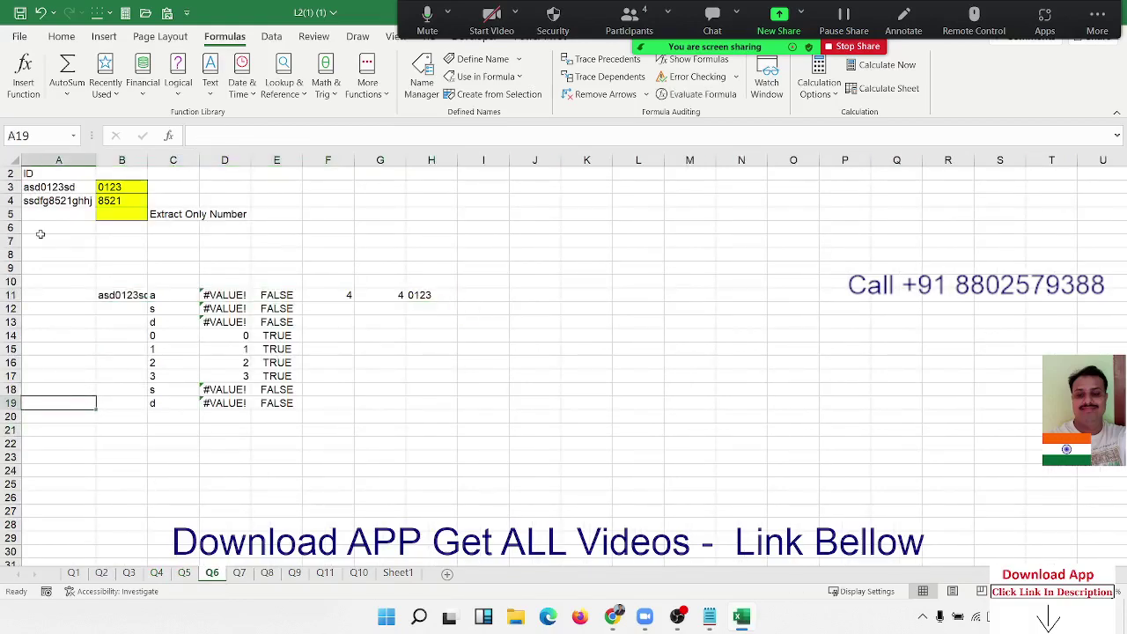
drag(106, 188, 110, 214)
key(Delete)
drag(110, 269, 516, 419)
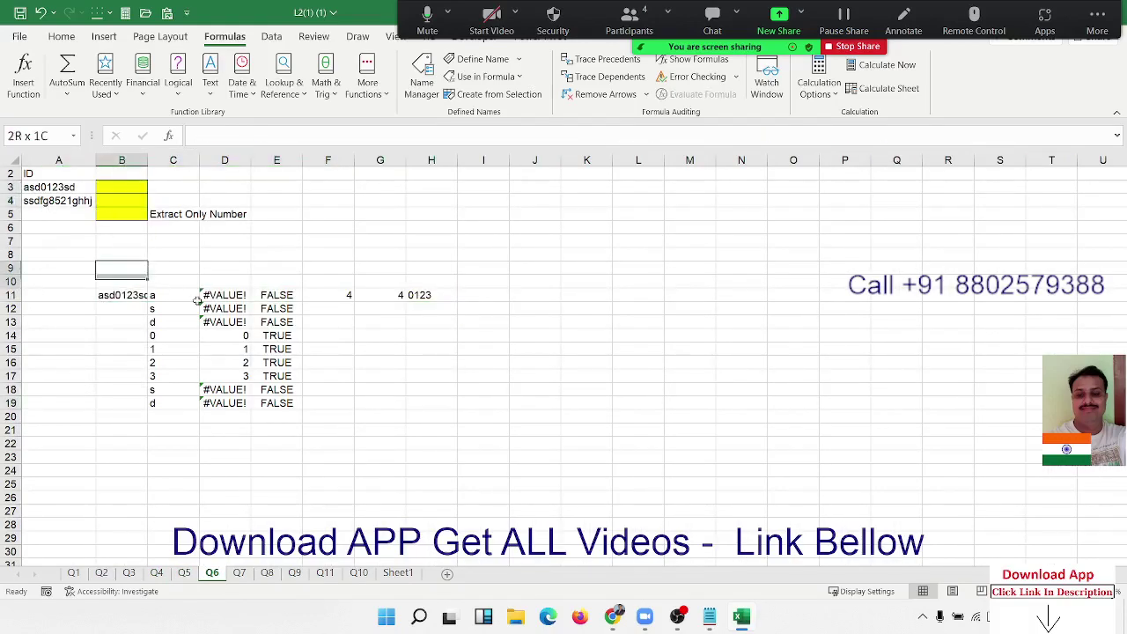
key(Delete)
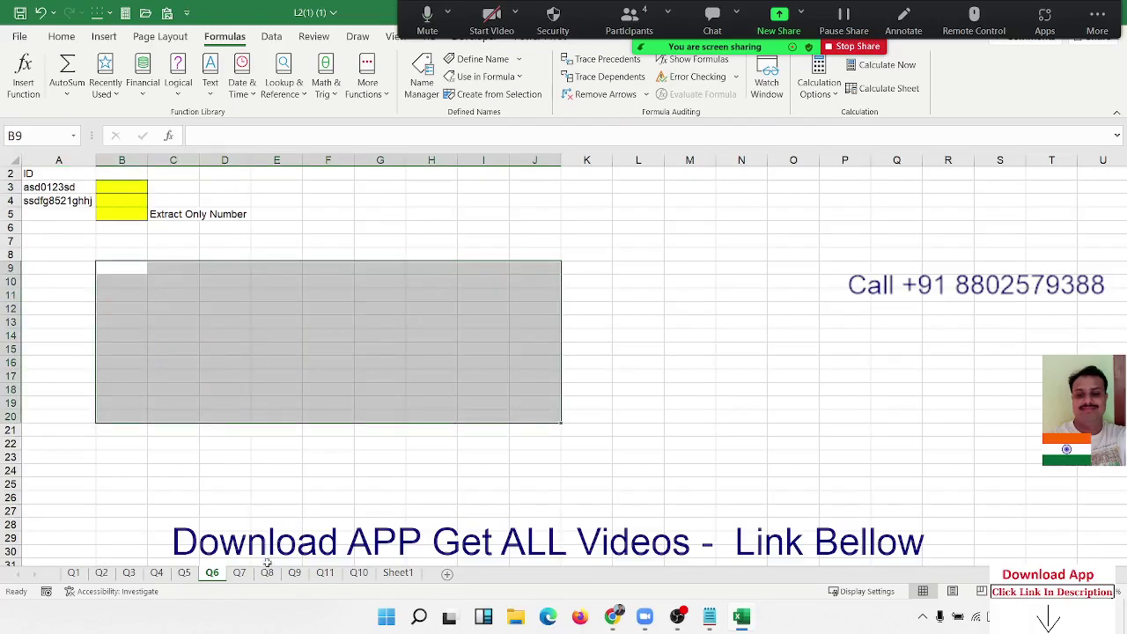
On sheet Q7, clear the 1792 values in E4:E6 and I2:J5 and helper columns C and D
click(240, 573)
click(314, 393)
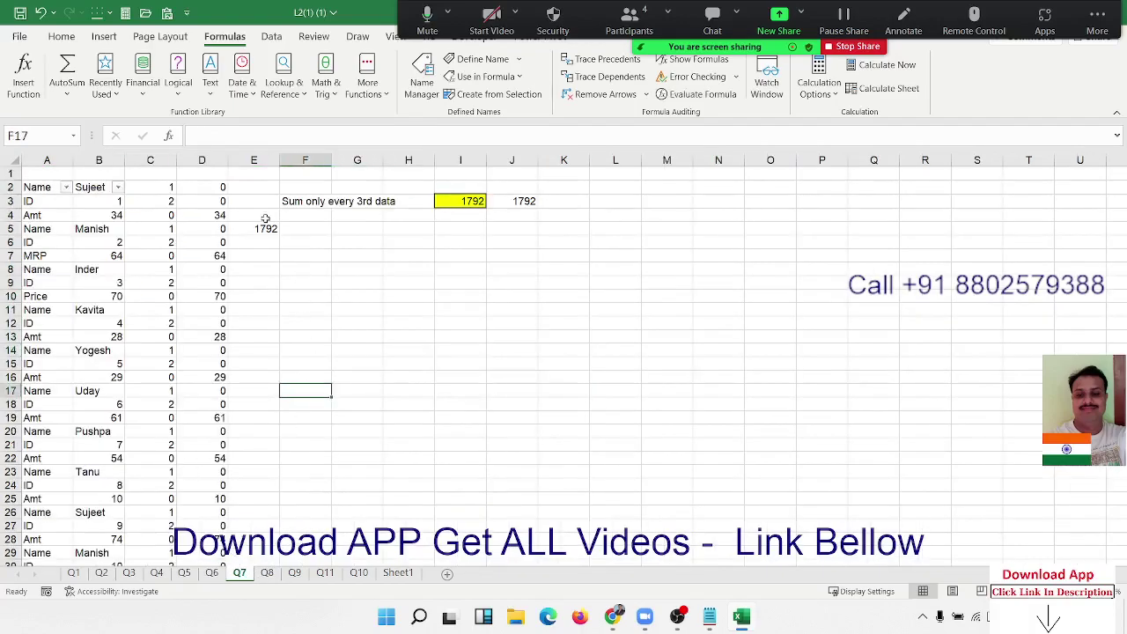
drag(264, 216, 264, 241)
key(Delete)
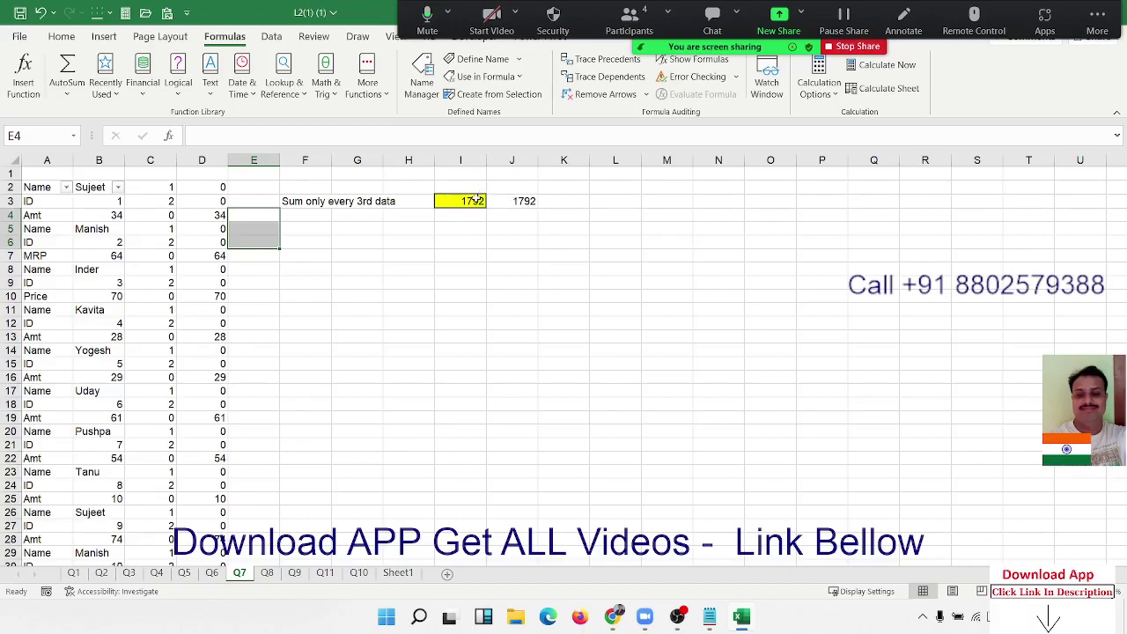
drag(460, 186, 521, 228)
key(Delete)
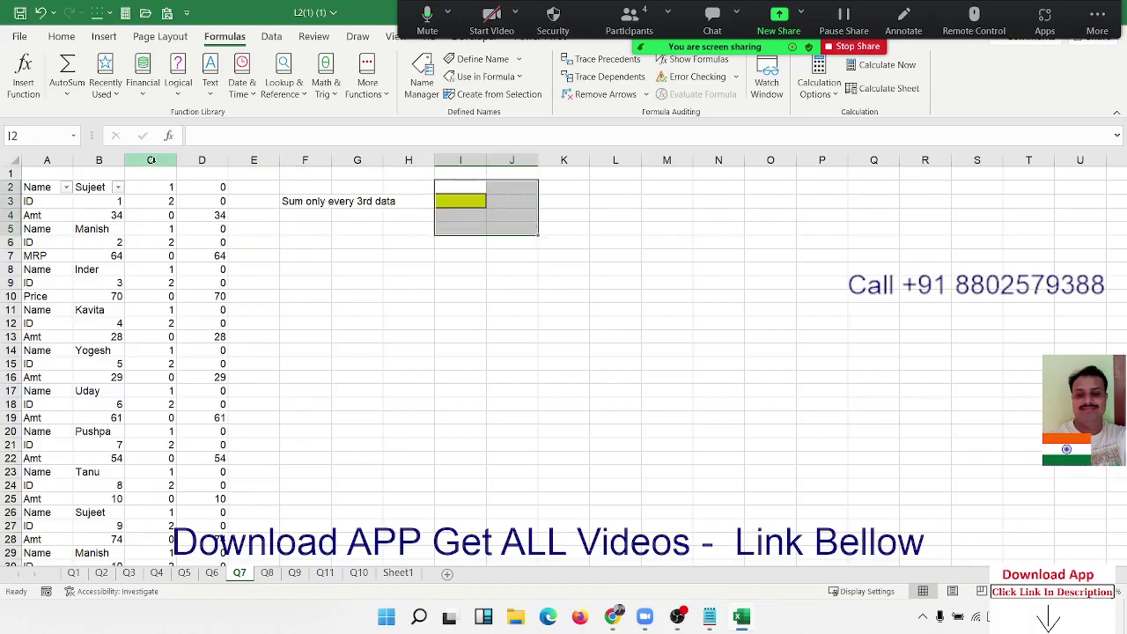
drag(150, 159, 202, 160)
key(Delete)
click(299, 282)
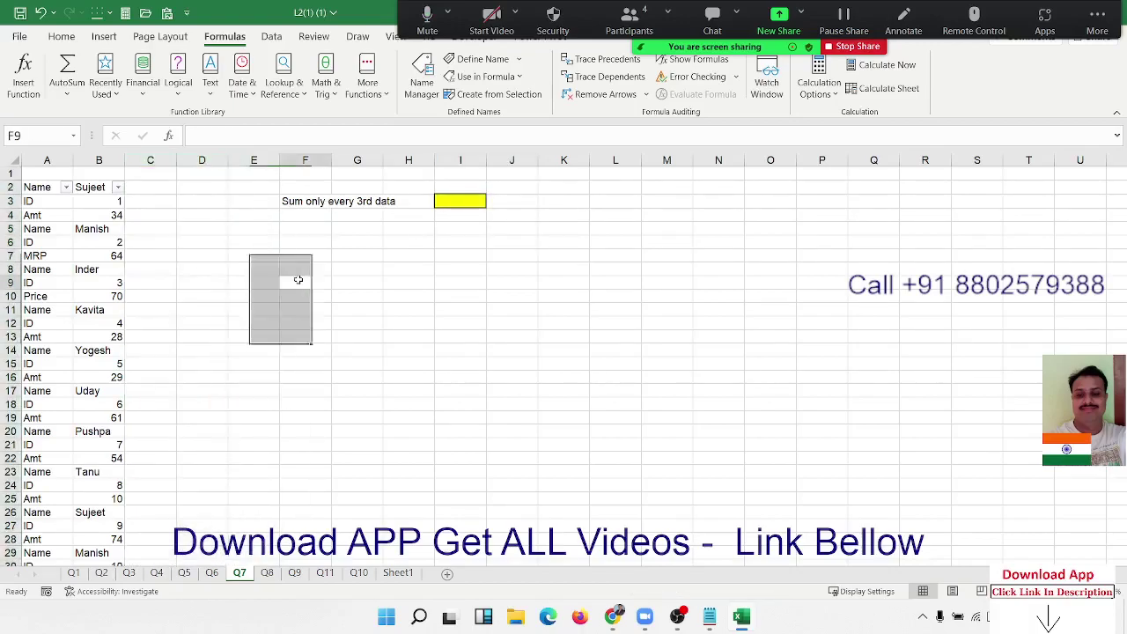
Review the record values in column B down to the MRP in B7
click(90, 189)
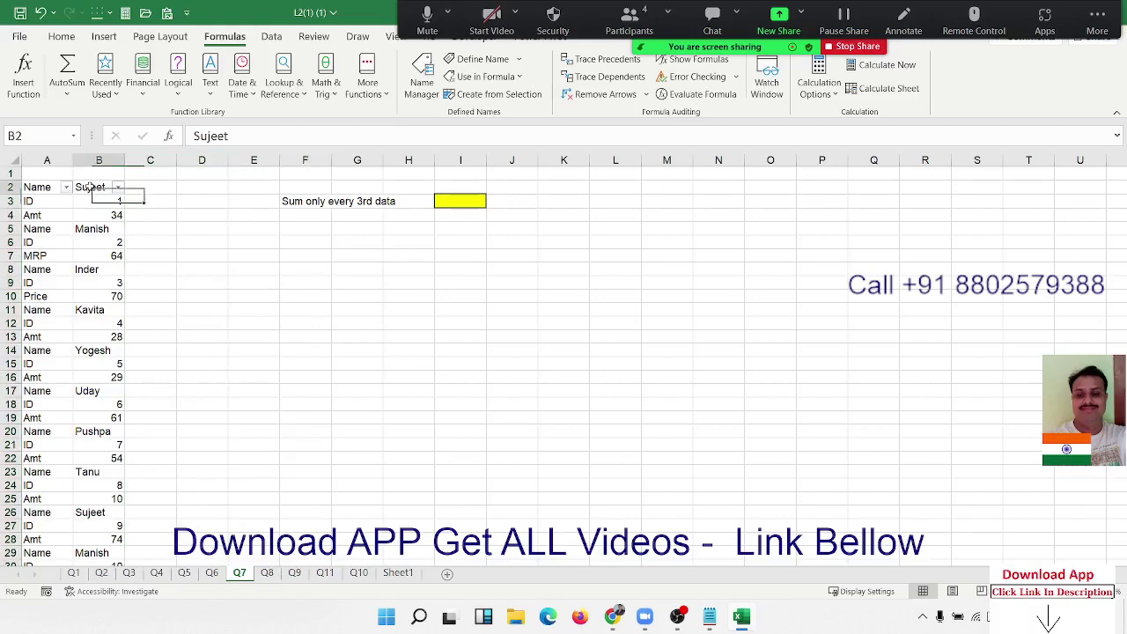
click(95, 202)
click(95, 212)
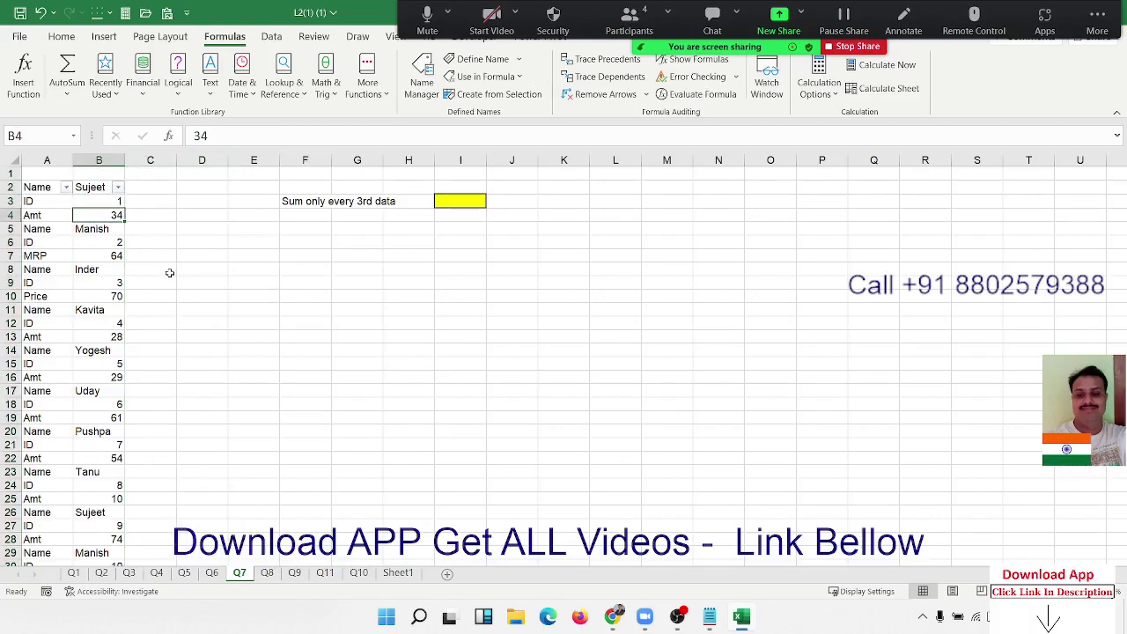
click(102, 229)
click(103, 240)
click(104, 256)
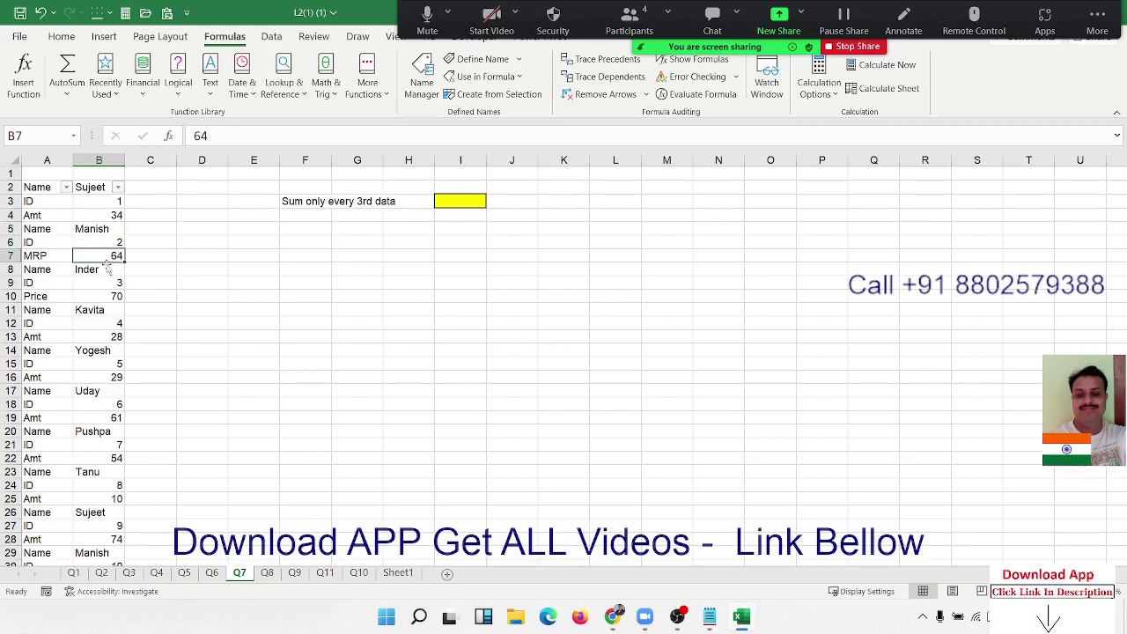
click(269, 573)
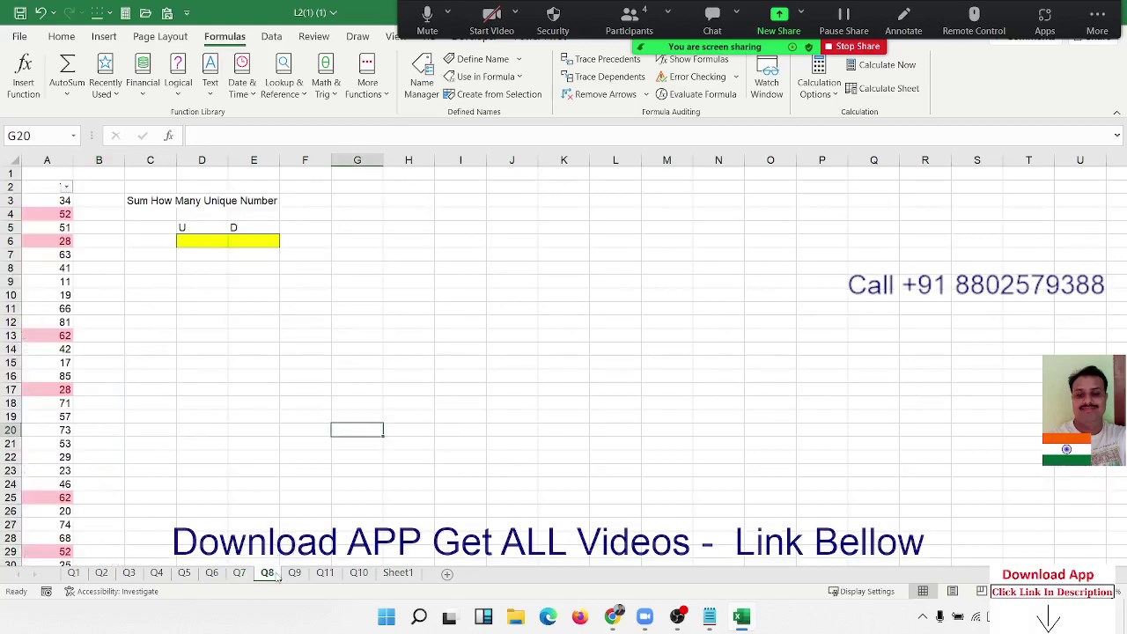
Look over Q8's yellow answer cells D6 and E6 and Q9's calendar date formulas
click(120, 281)
click(209, 247)
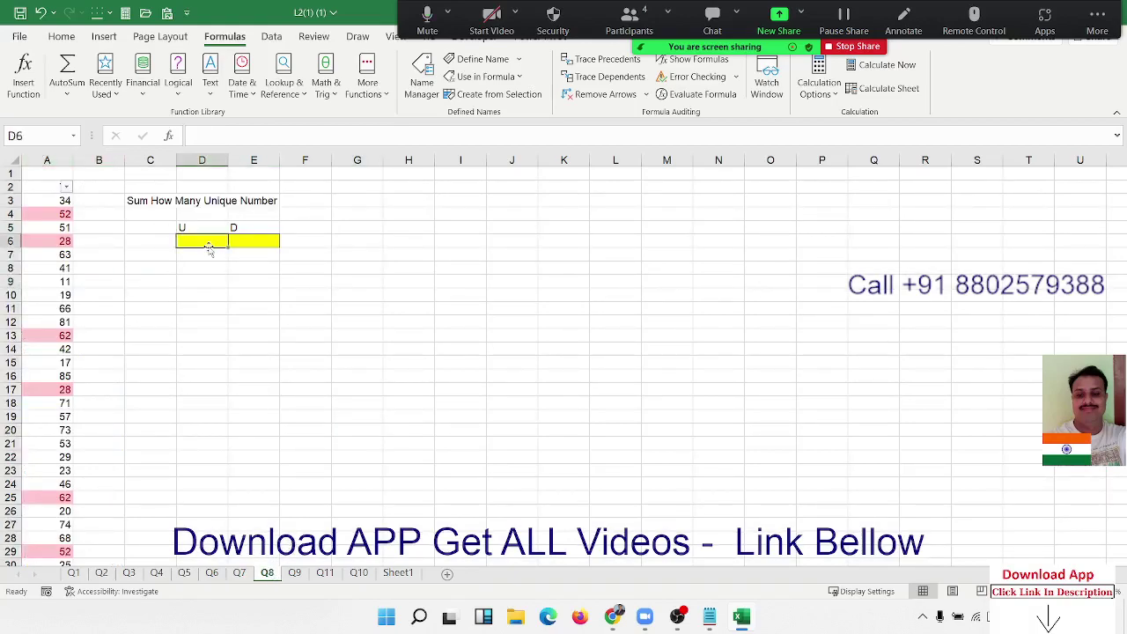
click(231, 243)
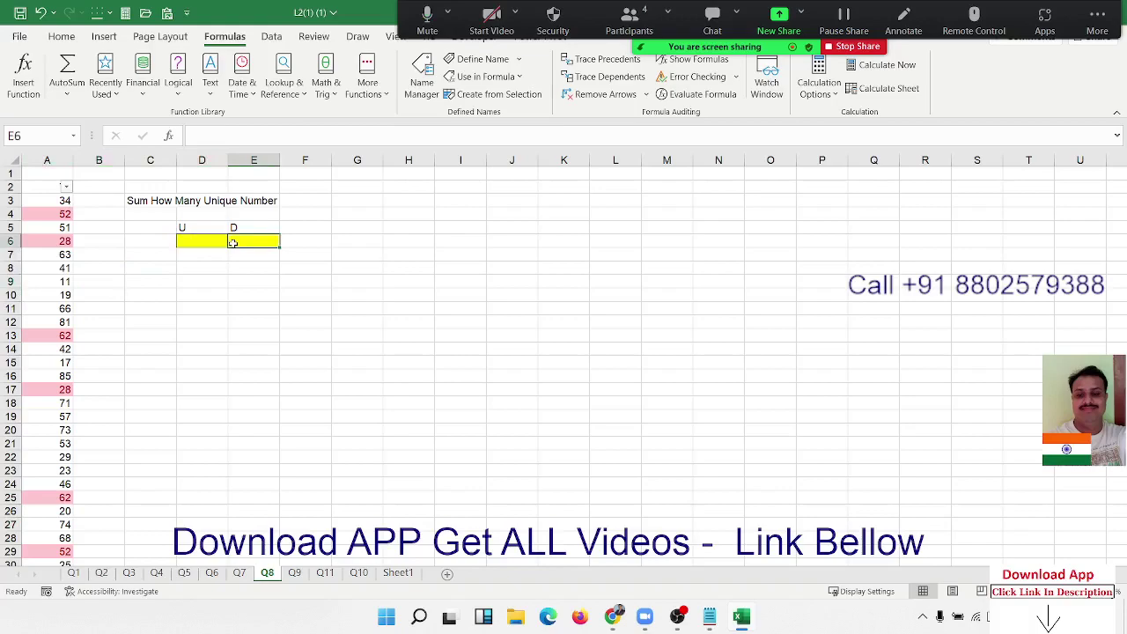
click(296, 573)
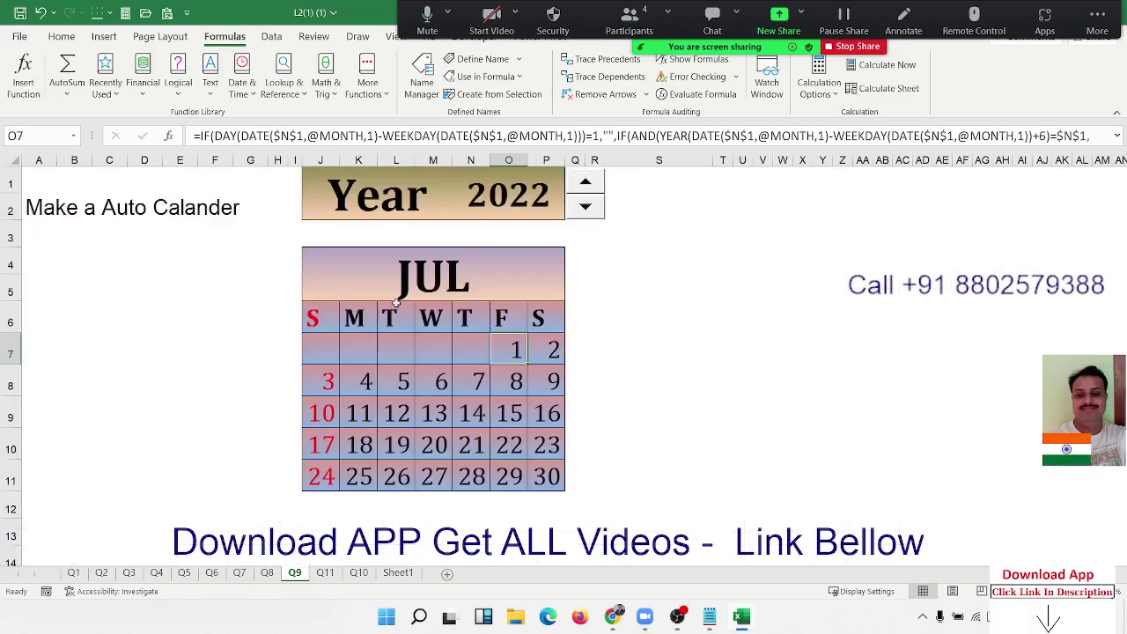
click(525, 383)
click(445, 385)
click(380, 425)
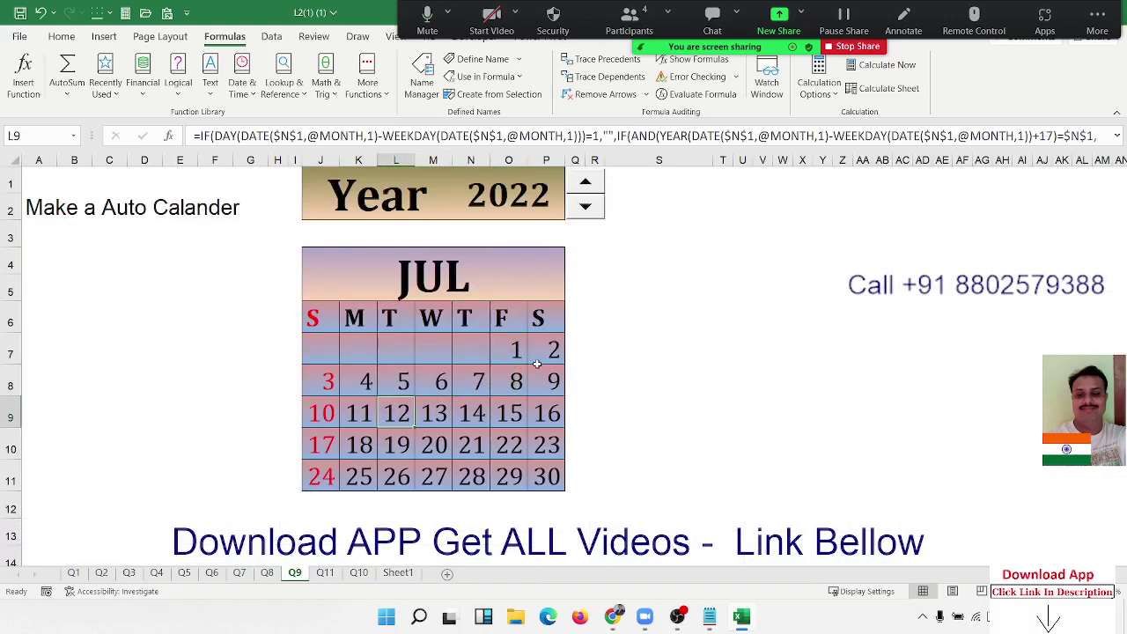
Flip between the Q11 and Q10 sheets, ending on Q11
click(325, 574)
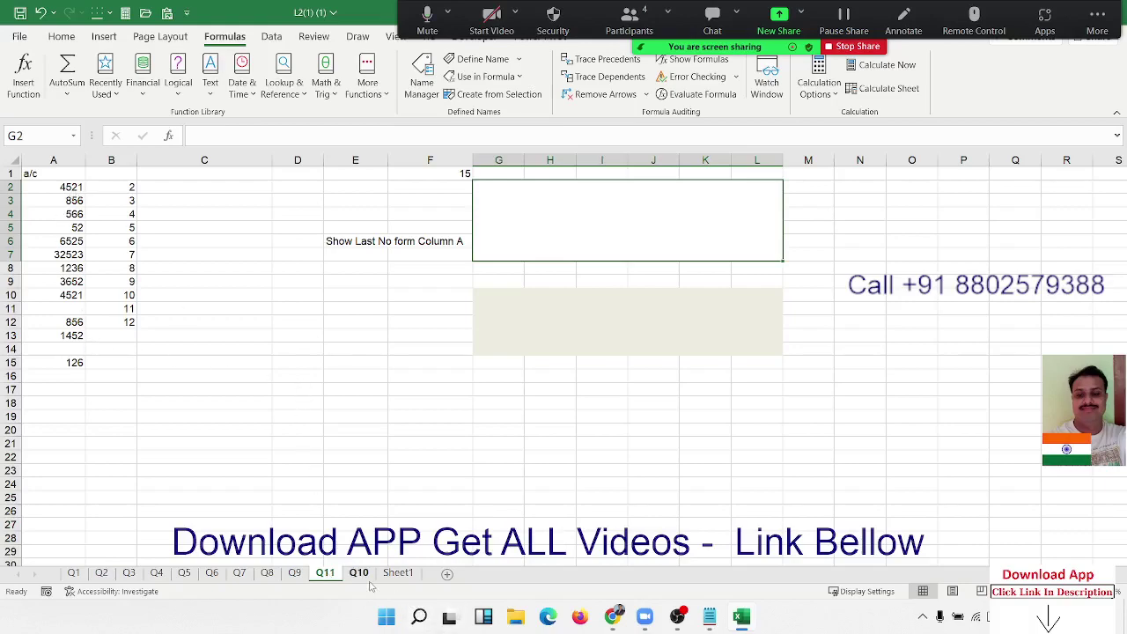
click(368, 576)
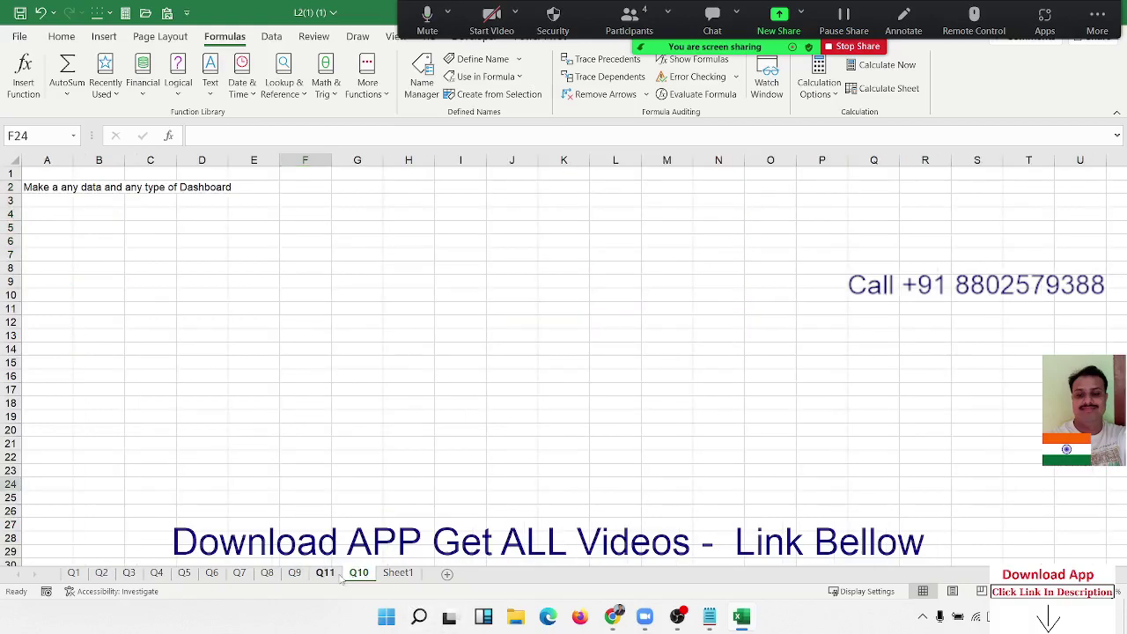
click(335, 574)
Enter 182 in A19 below the column A numbers
click(54, 413)
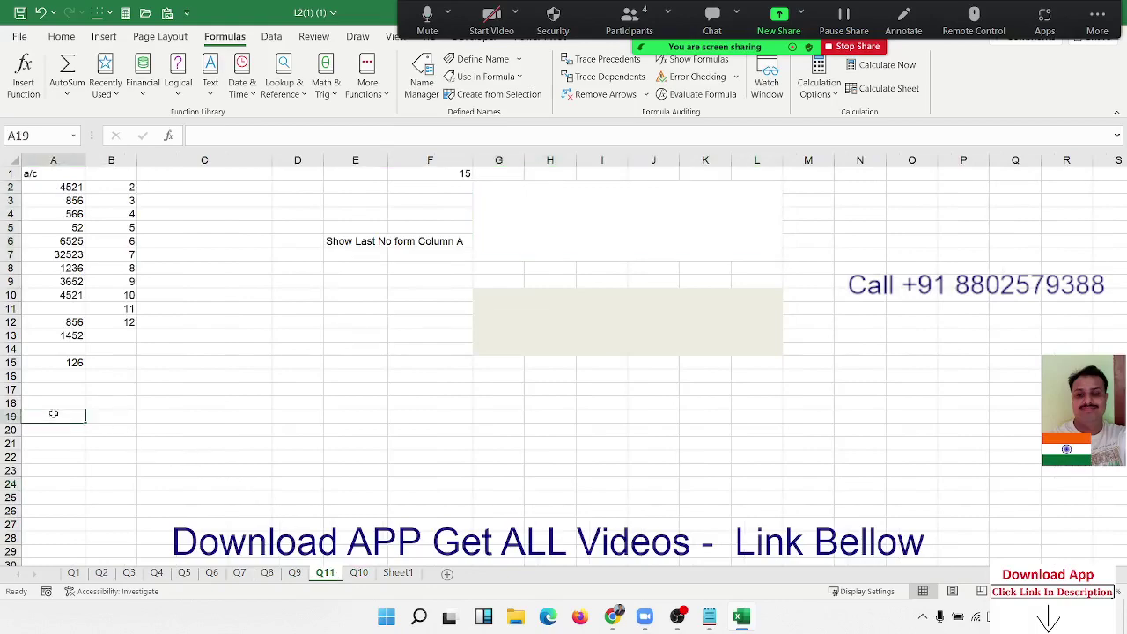
text(182)
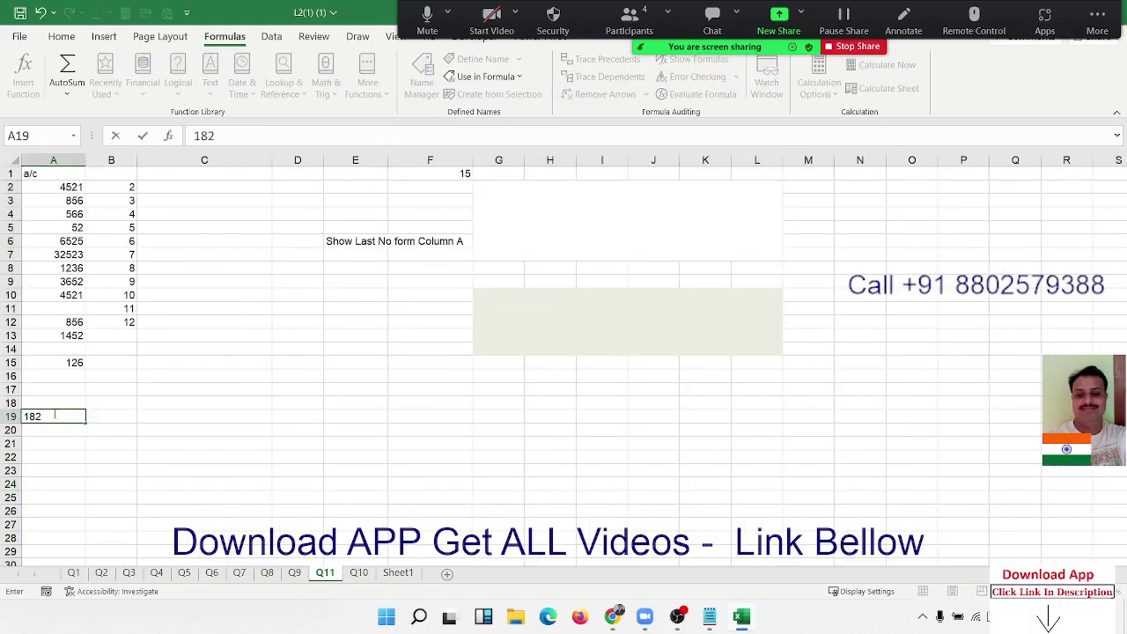
key(Return)
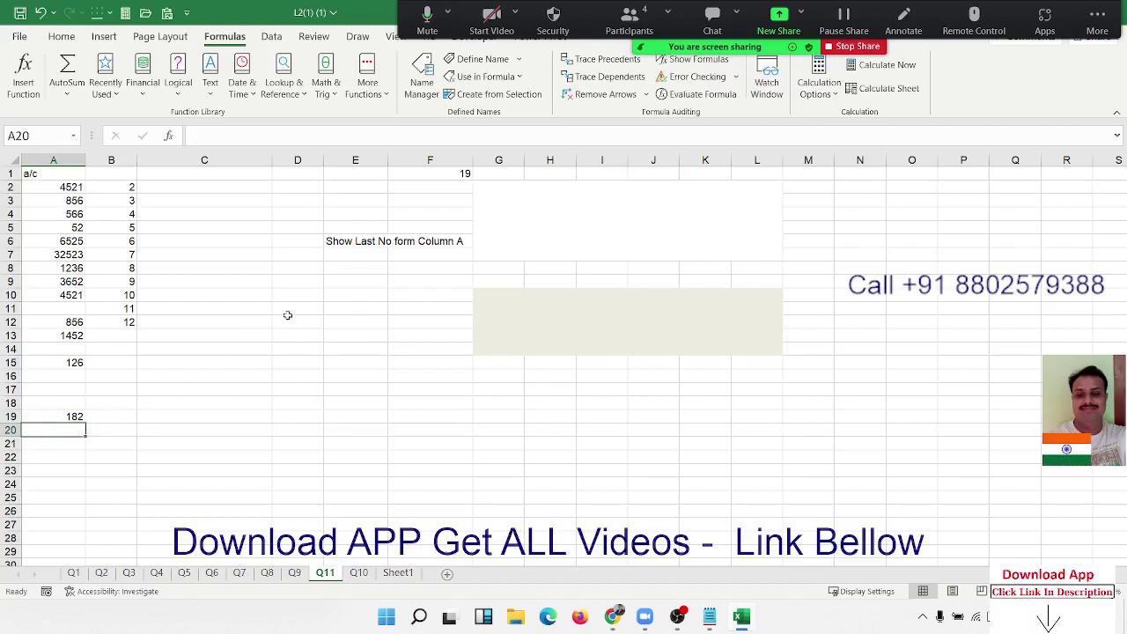
click(450, 175)
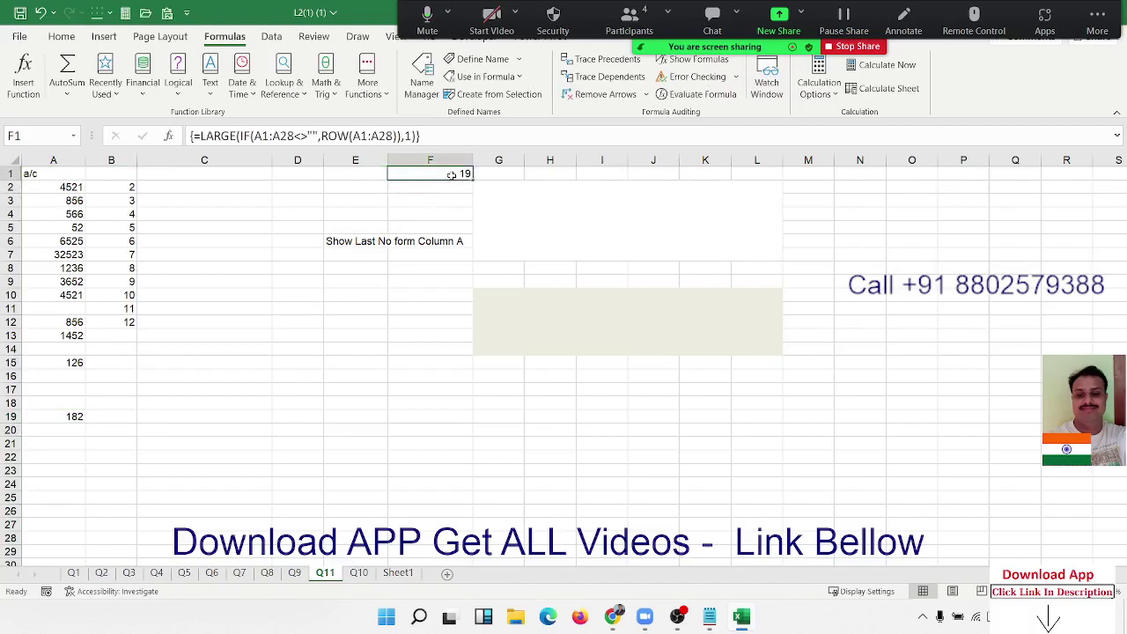
Type 182 into the large merged answer box at G2
double_click(504, 237)
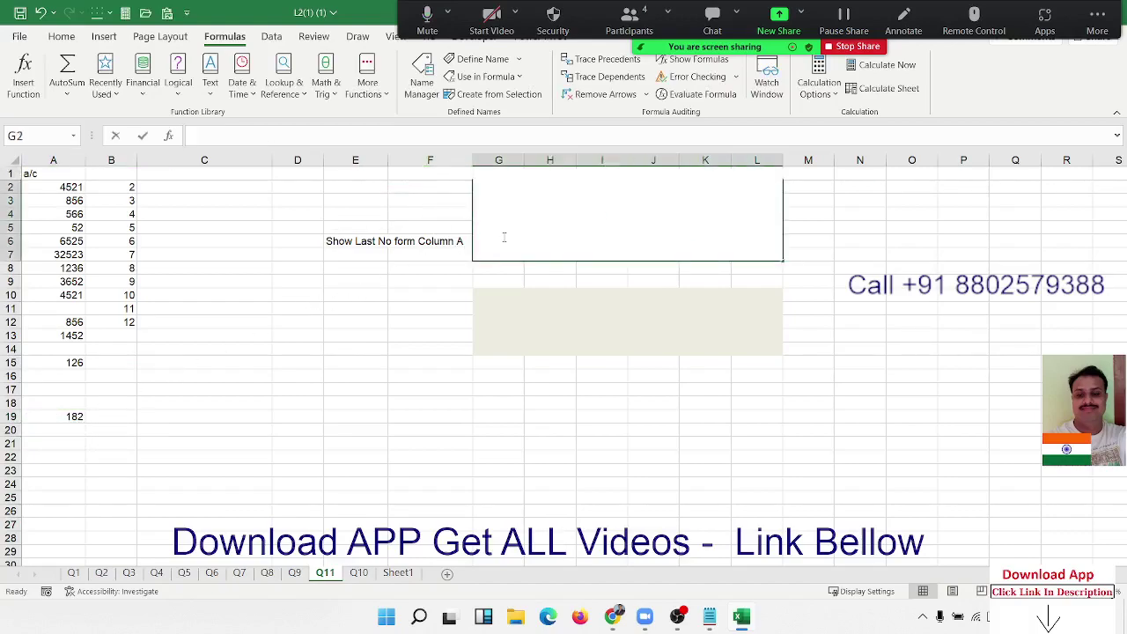
text(182)
key(Return)
click(561, 229)
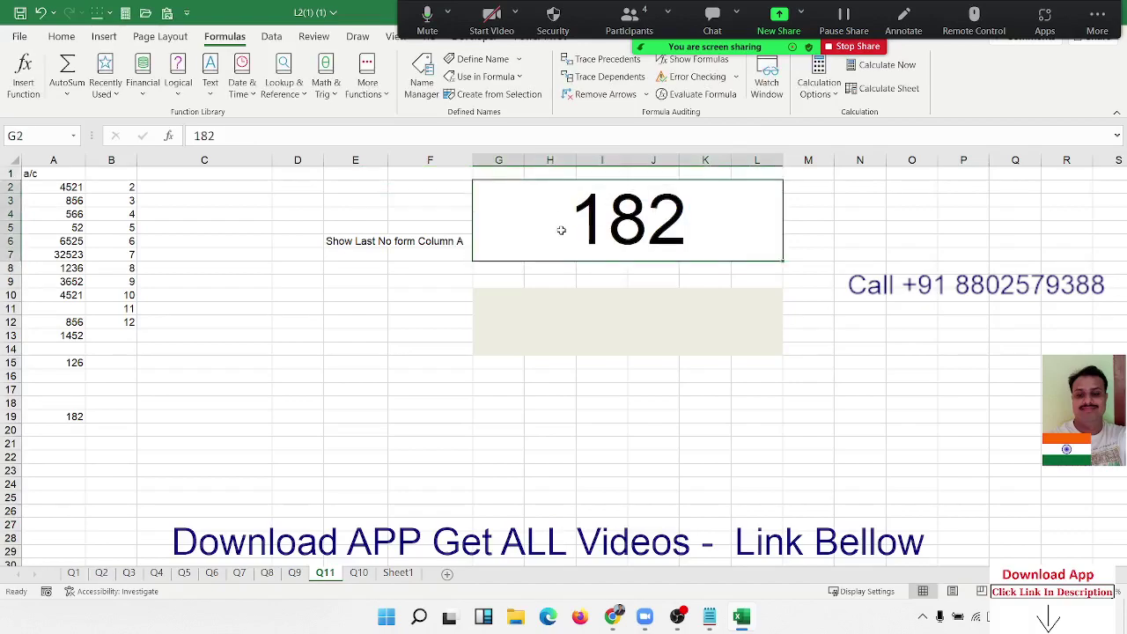
click(216, 415)
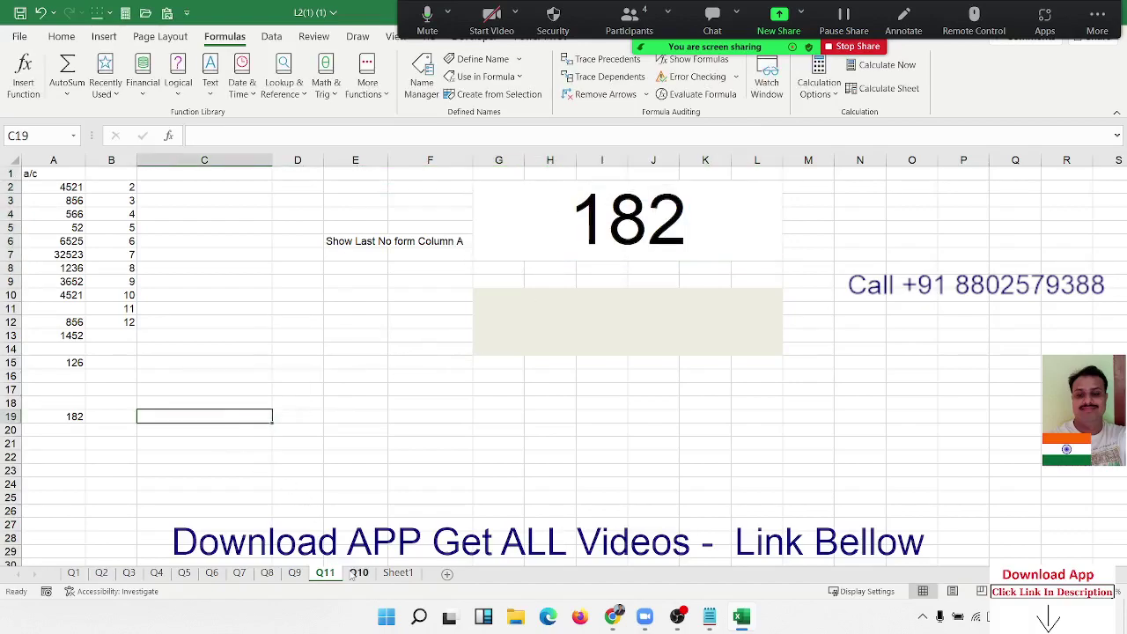
click(354, 573)
click(322, 573)
click(223, 443)
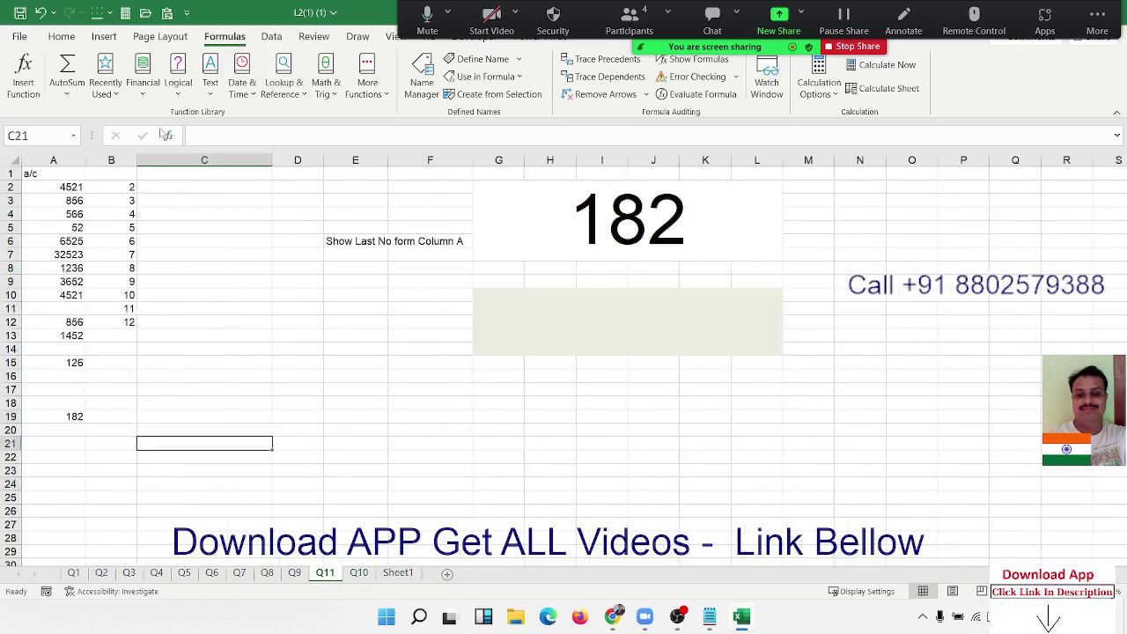
Save the workbook from the Quick Access Toolbar
click(19, 13)
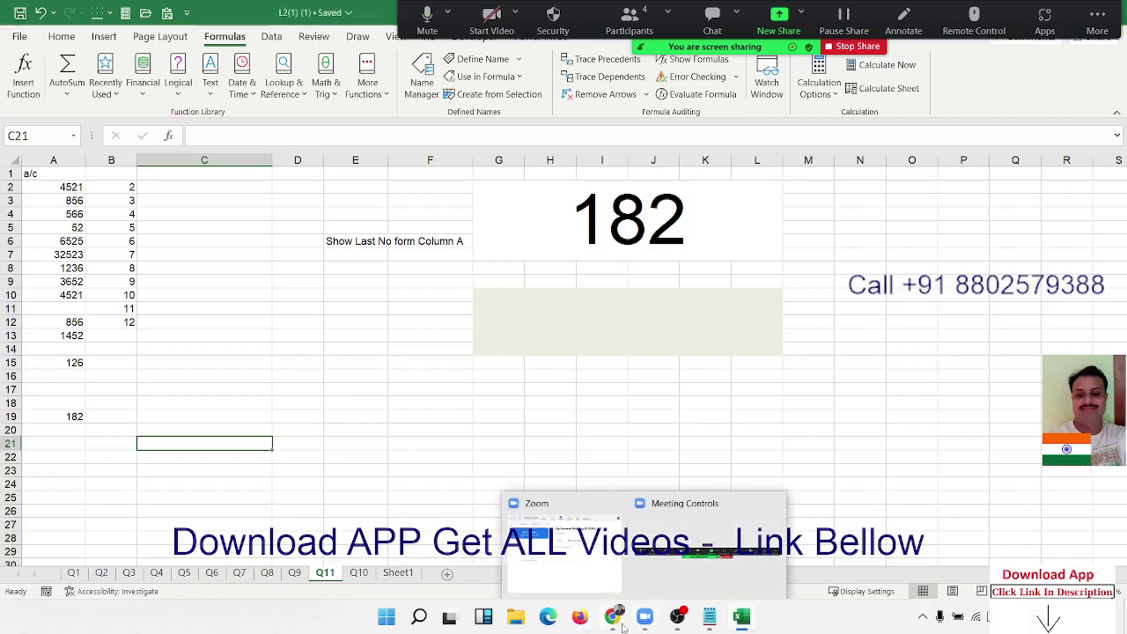
mouse_move(622, 625)
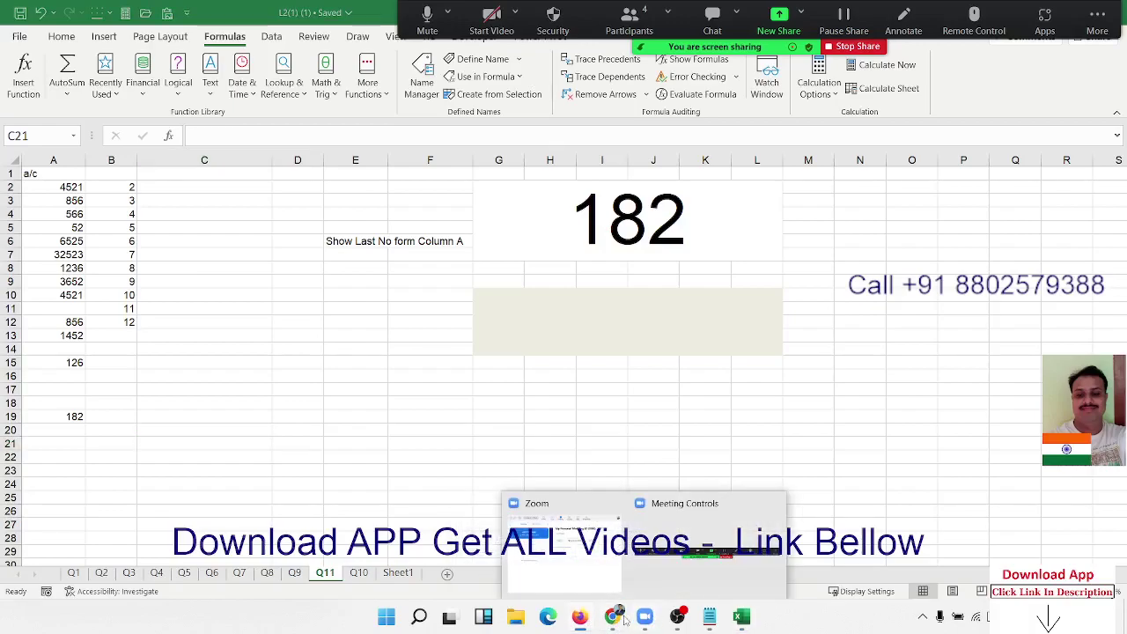
Bring Chrome forward and start a fresh Google tab beside WhatsApp Web
click(628, 592)
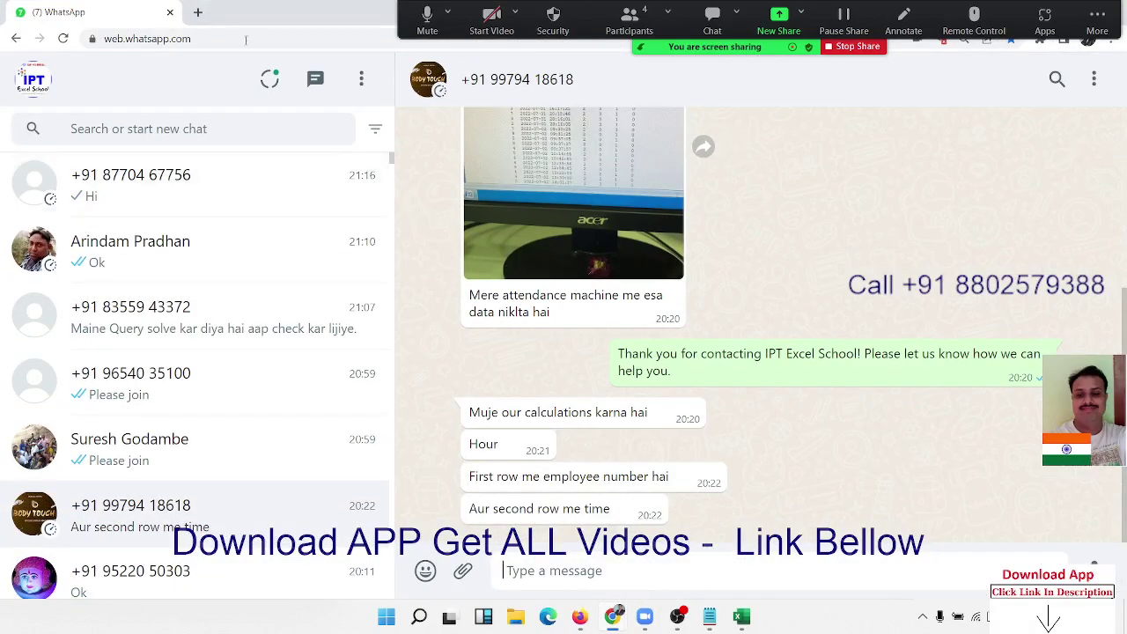
click(201, 14)
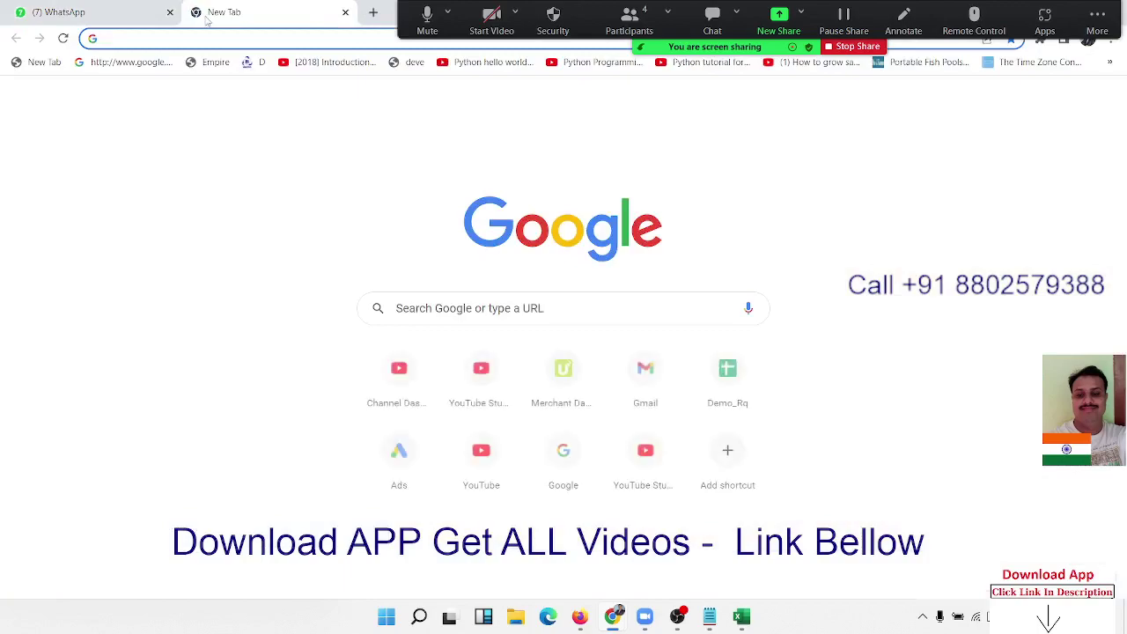